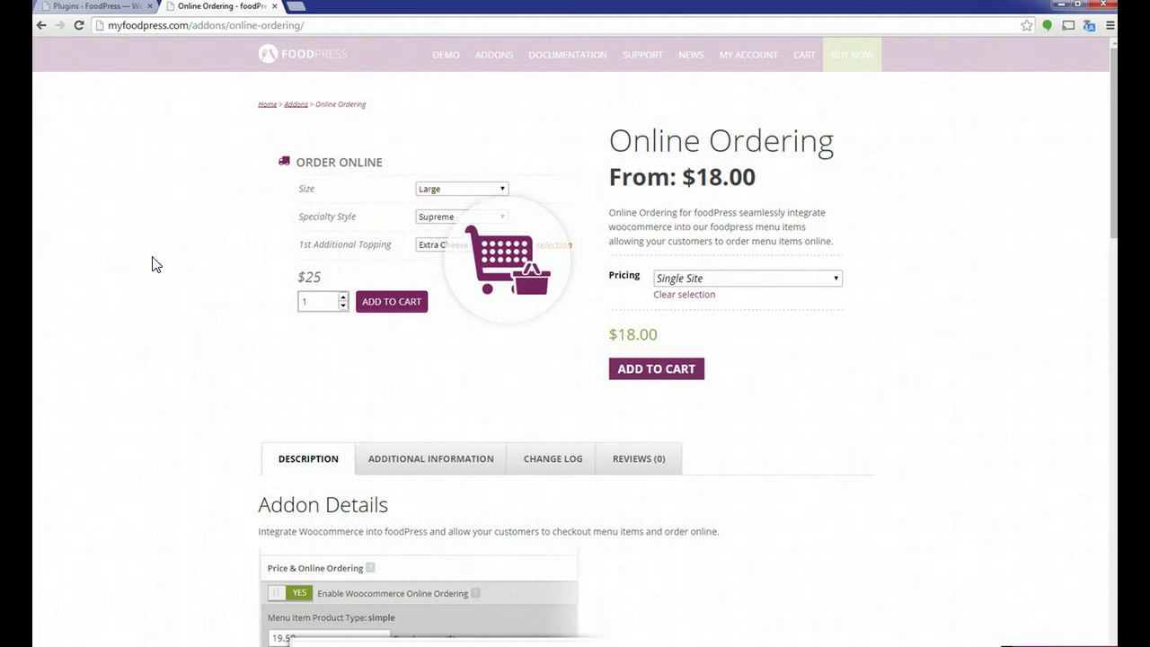
Open the Online Ordering addon's product page from the myfoodpress.com Addons list
left_click(490, 57)
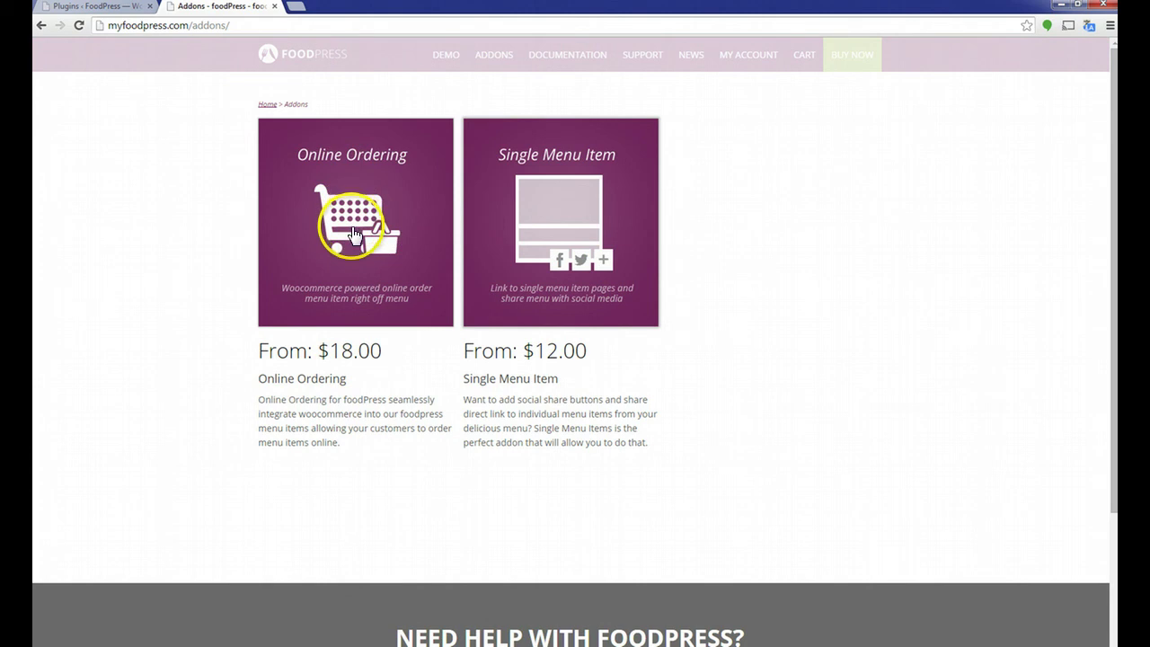
left_click(357, 234)
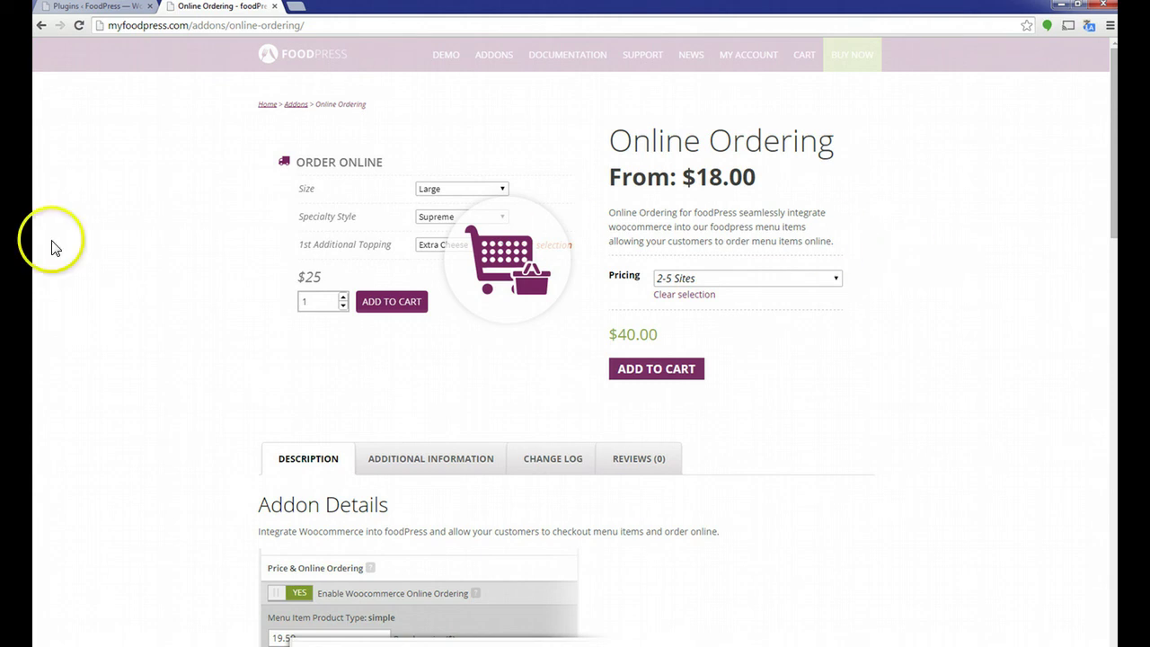
Return to the WordPress Plugins list and highlight the foodPress: Online Order plugin
left_click(98, 6)
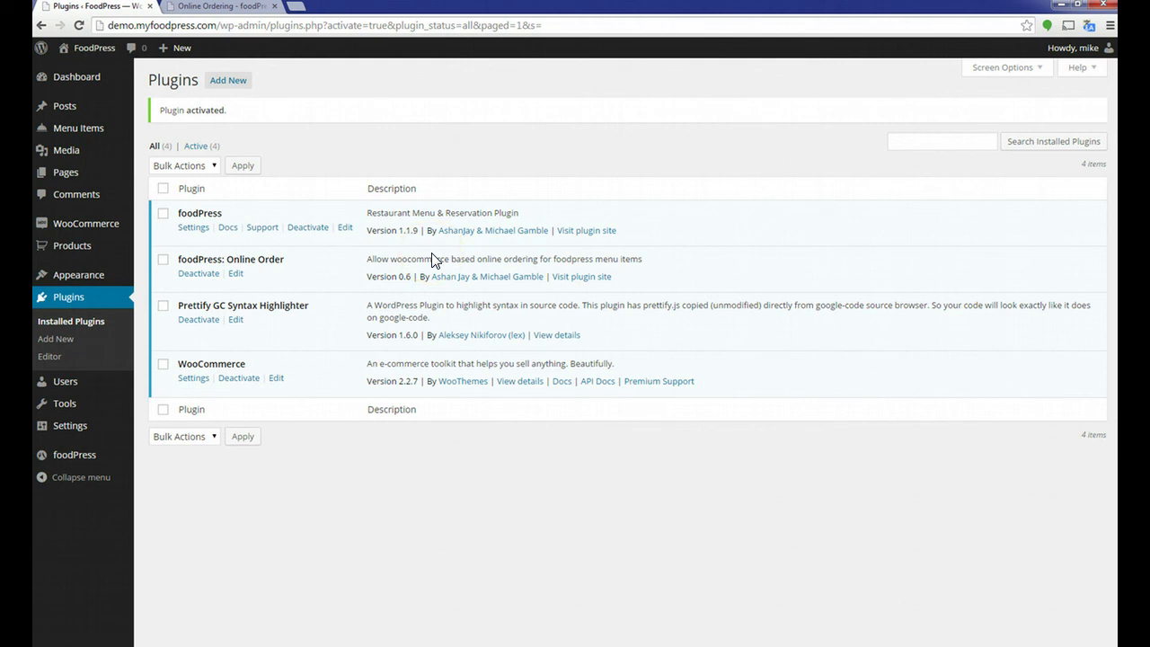
left_click_drag(296, 264, 182, 258)
left_click(323, 263)
Show foodPress Settings' Addons & Licenses tab and highlight the licence-not-activated status
left_click(79, 456)
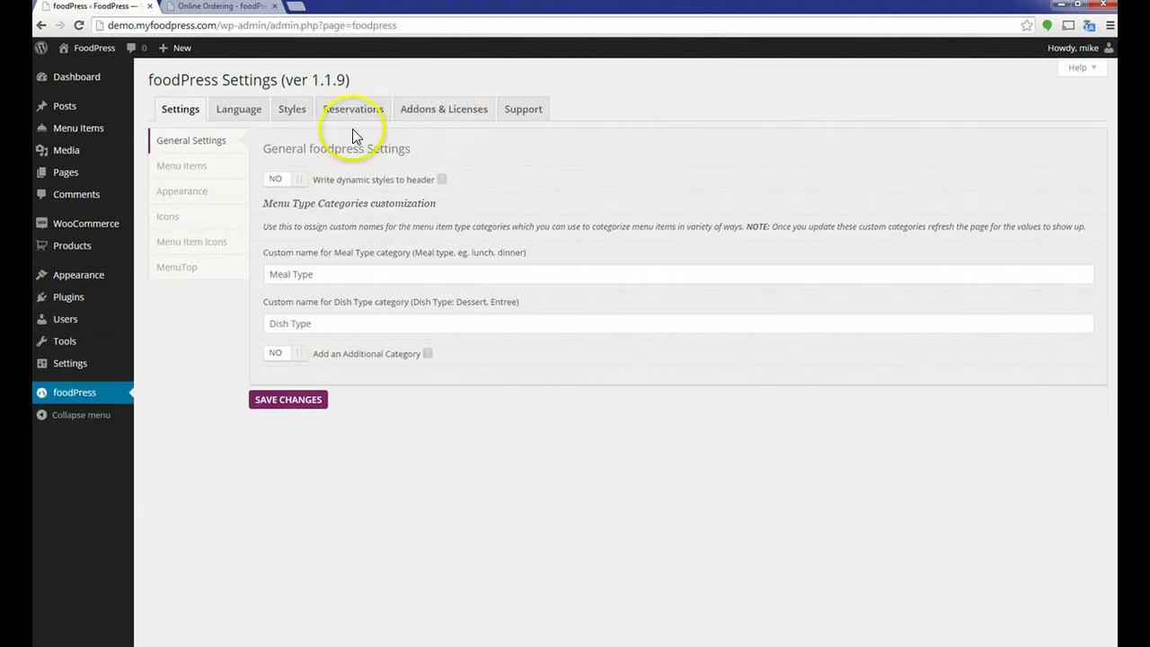
left_click(443, 110)
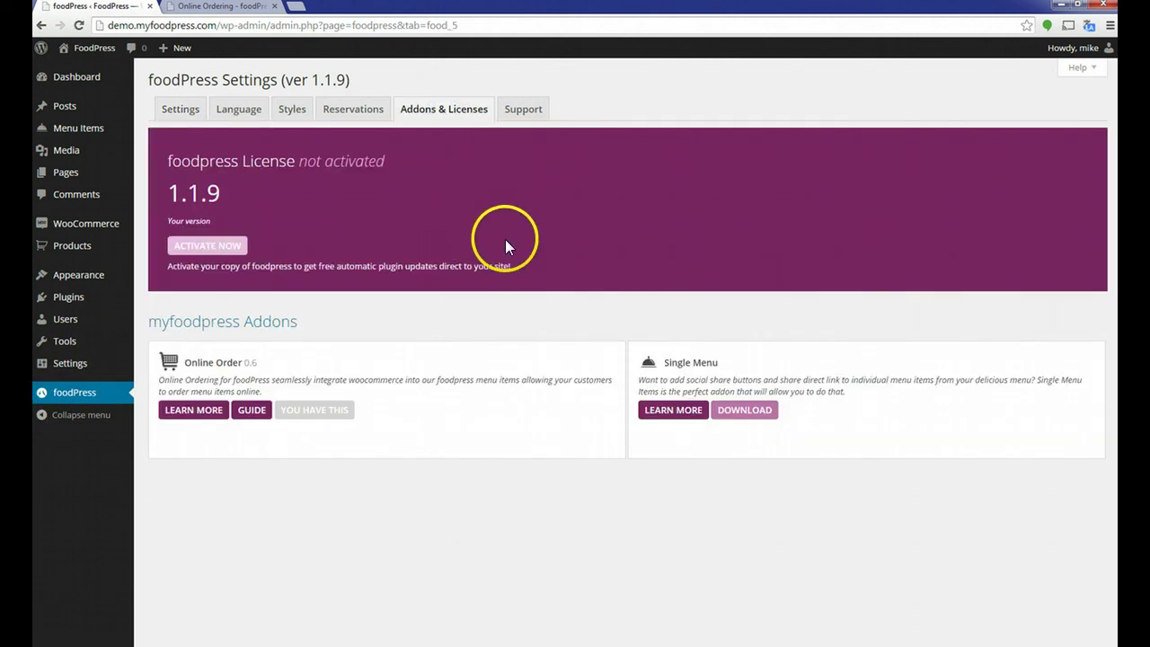
left_click_drag(388, 163, 167, 163)
left_click(413, 164)
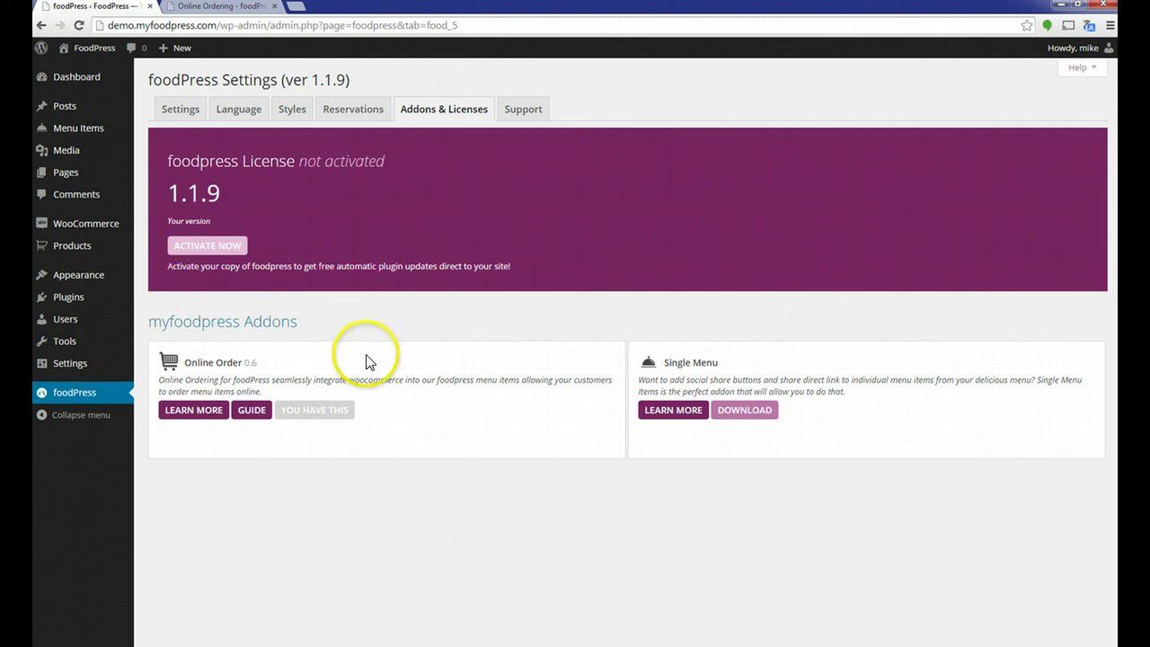
mouse_move(58, 128)
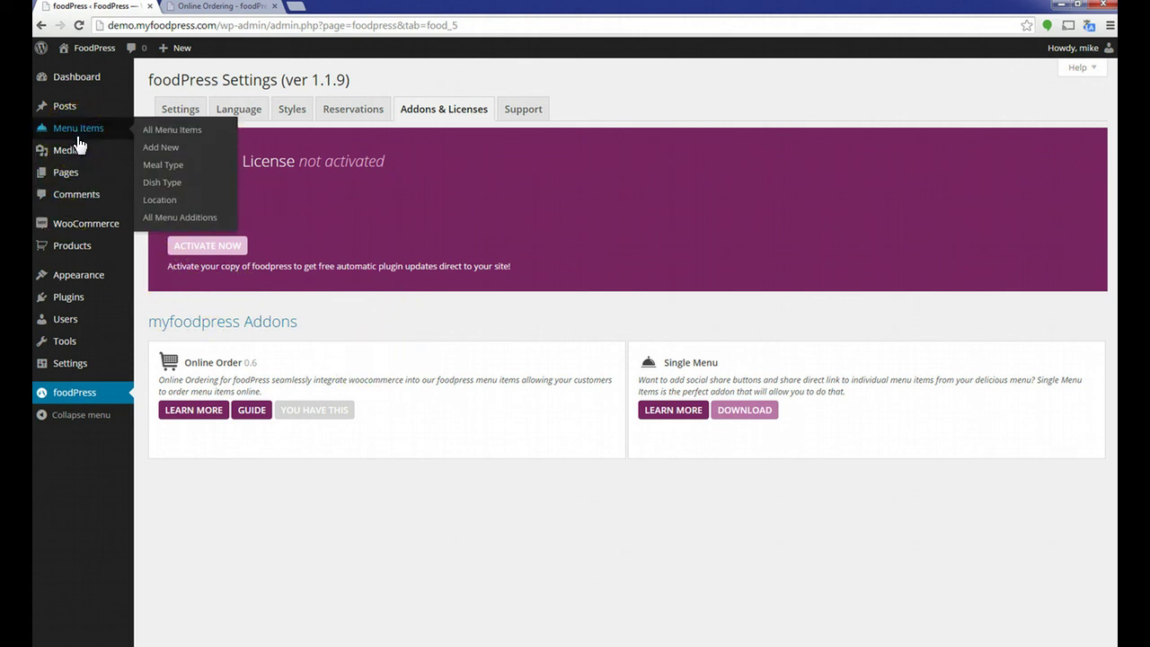
Create a new menu item titled 'Salisbury Steak'
left_click(77, 128)
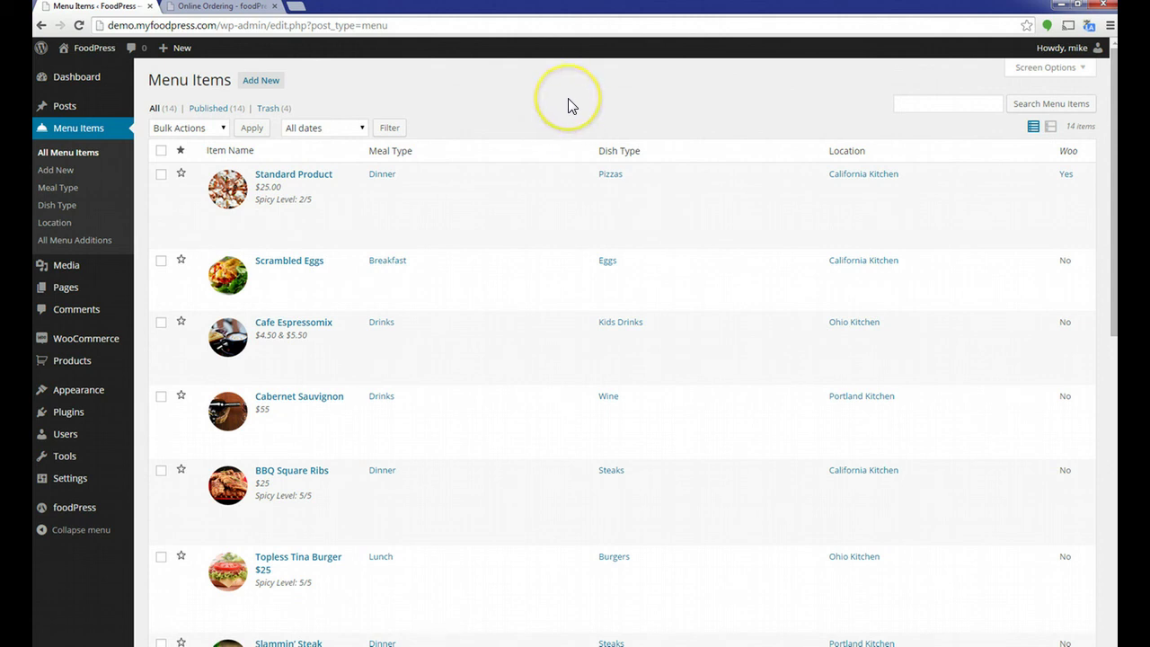
left_click(260, 80)
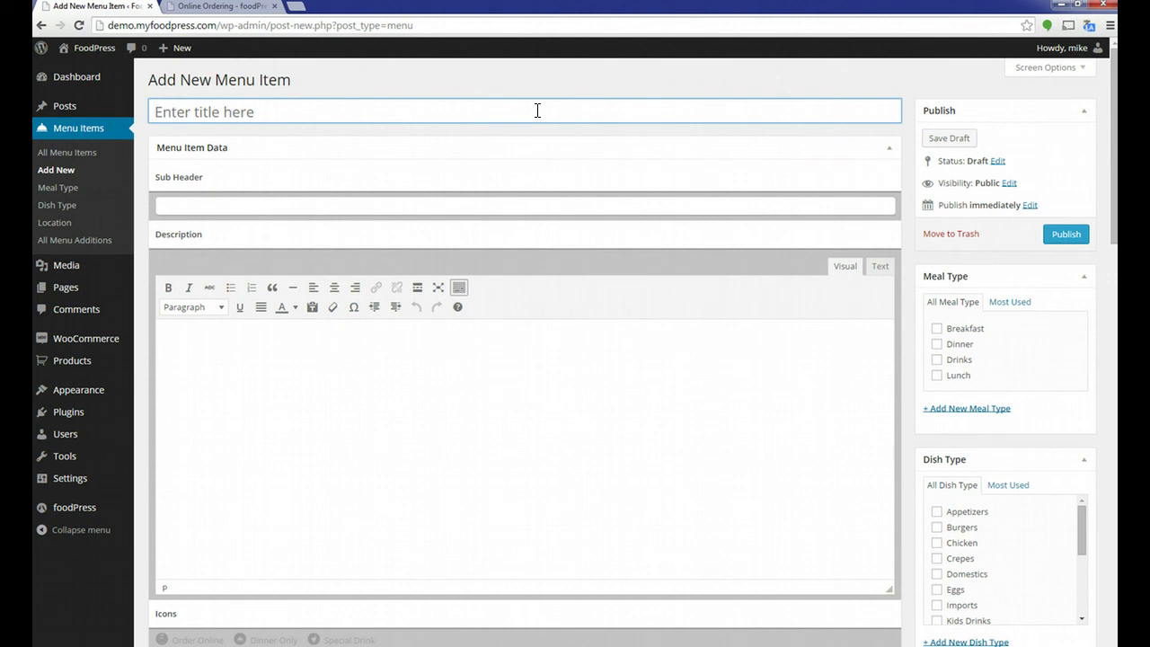
type("Salisb")
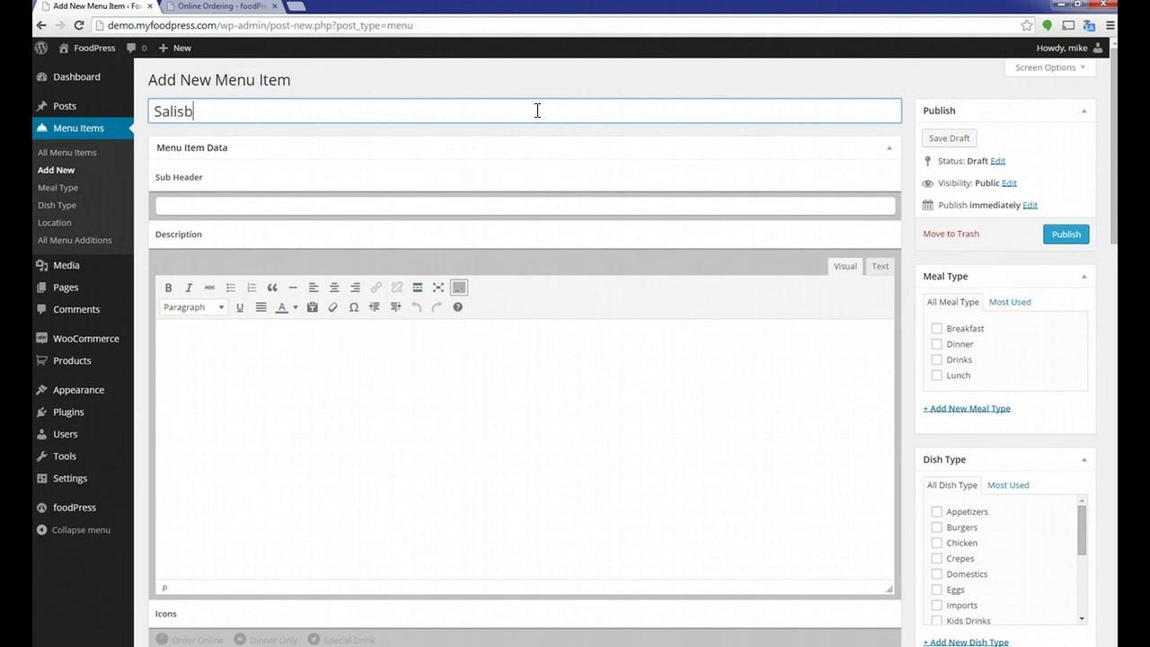
type("ury Steak")
Enter the description 'Here is my streak description for my menu item.' and select it for copying
left_click(536, 311)
left_click(521, 393)
type("Here ")
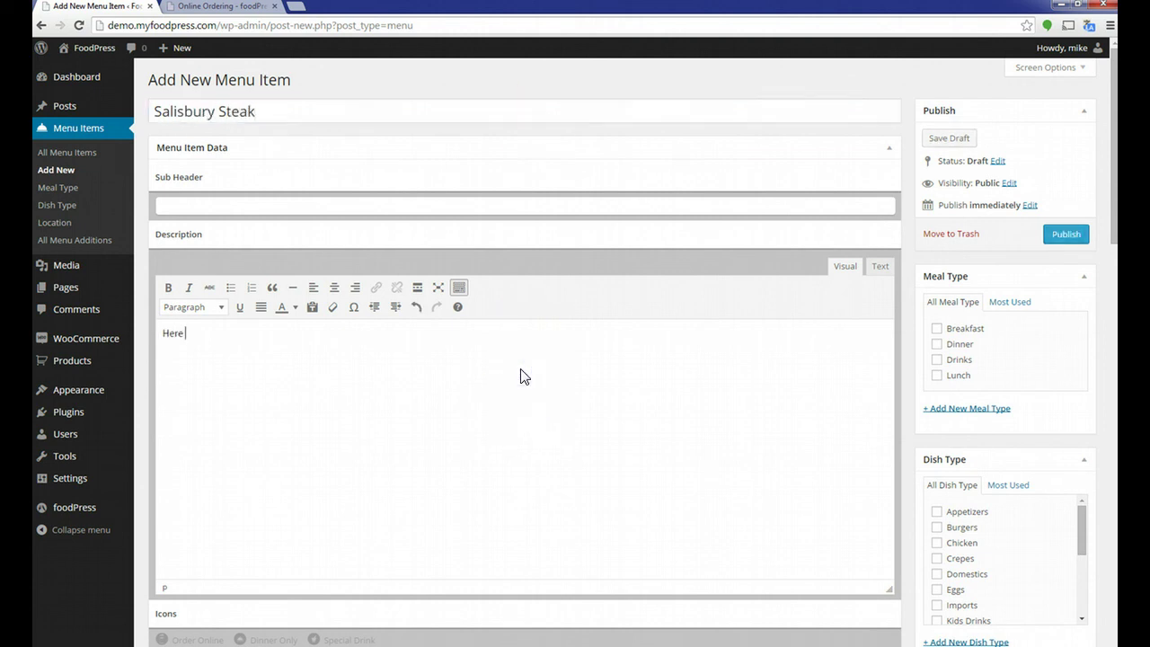
type("is my streak description g")
key("BackSpace")
type("for my my menu")
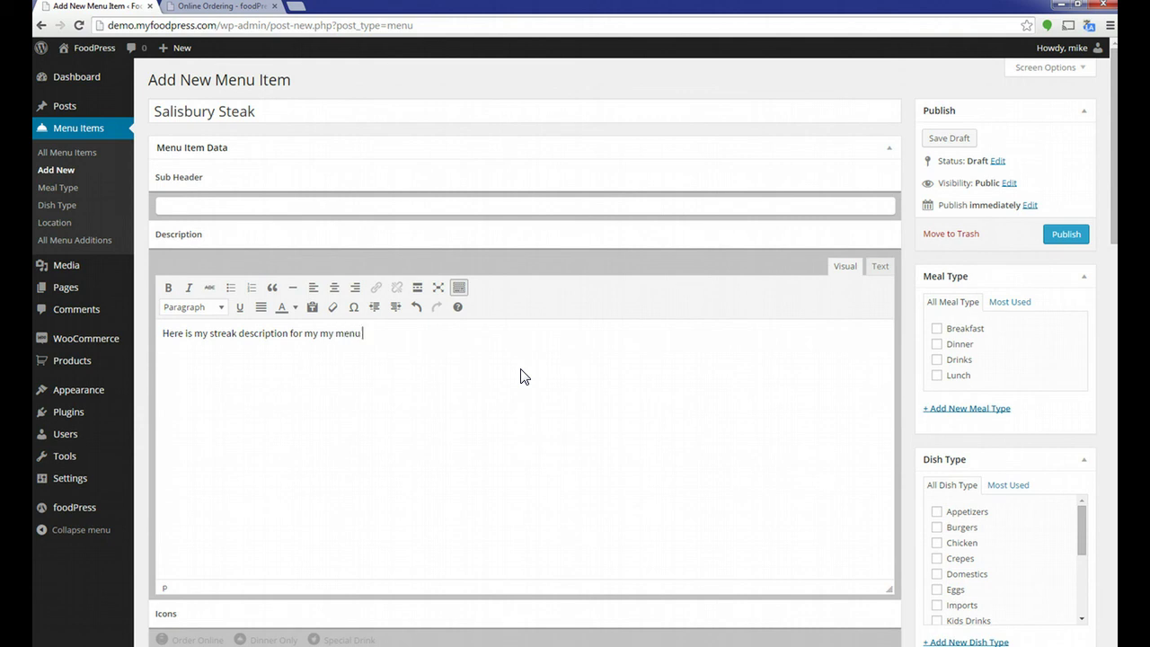
key("BackSpace")
key("BackSpace")
key("BackSpace")
type("enu item.")
triple_click(334, 335)
key("ctrl+c")
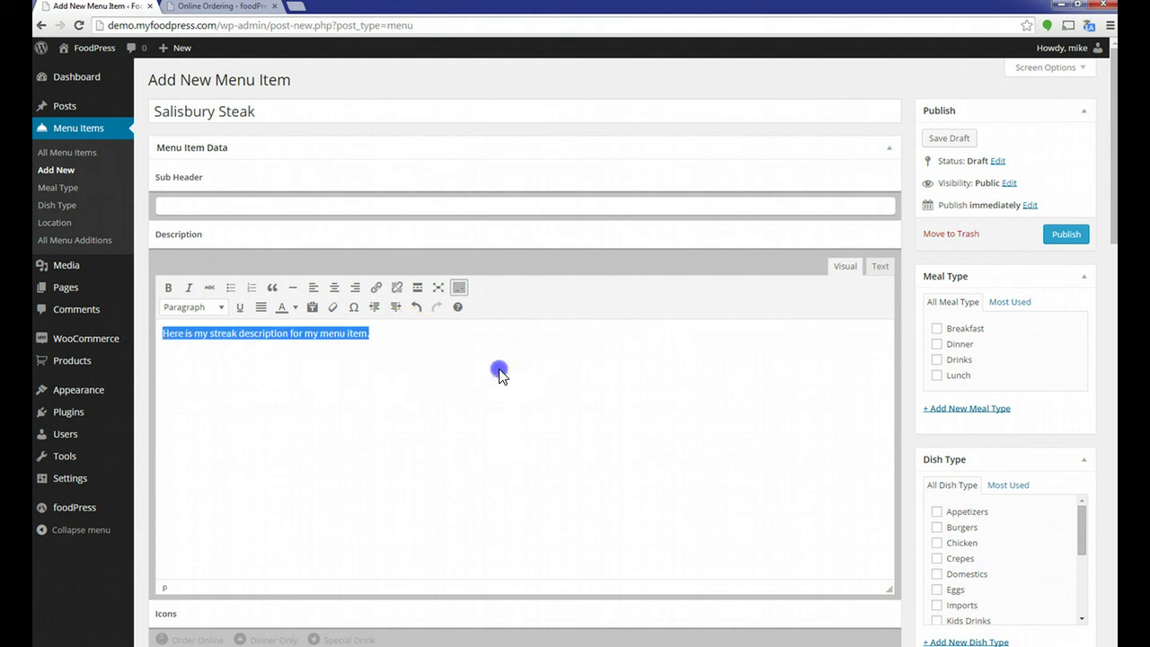
left_click(499, 374)
Paste the description sentence into the Short Description
scroll(473, 377, "down", 4)
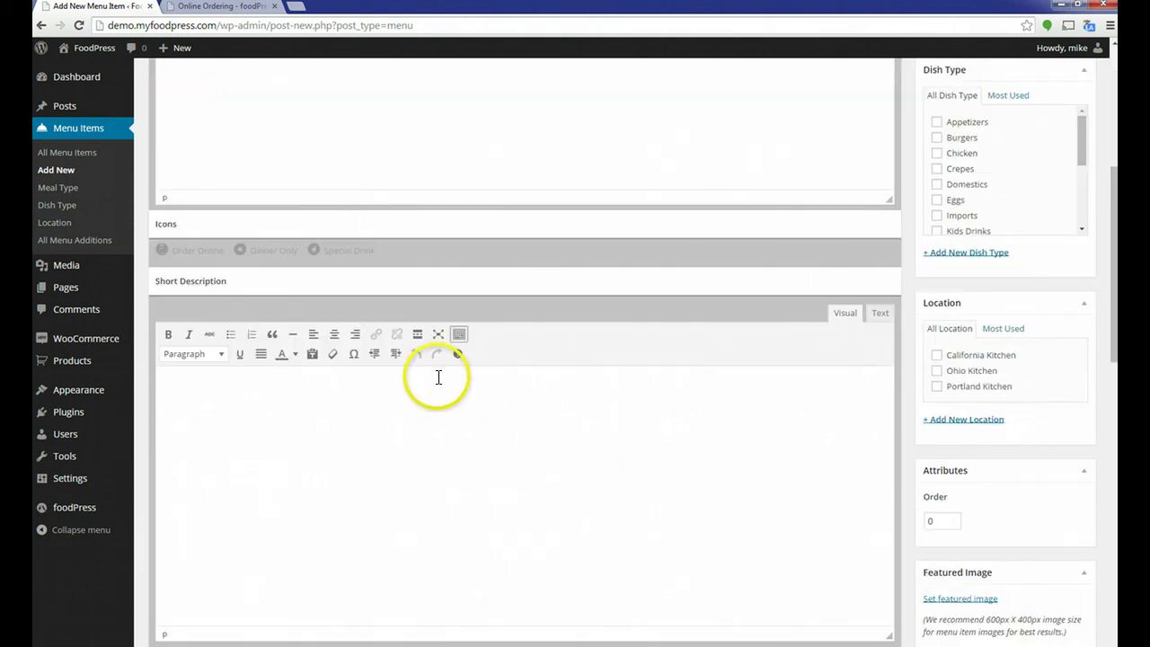
scroll(437, 377, "down", 1)
left_click(419, 297)
key("ctrl+v")
scroll(419, 298, "up", 4)
scroll(417, 286, "up", 1)
Enter $15 as the Menu Item Price under Price & Online Ordering
scroll(282, 354, "down", 3)
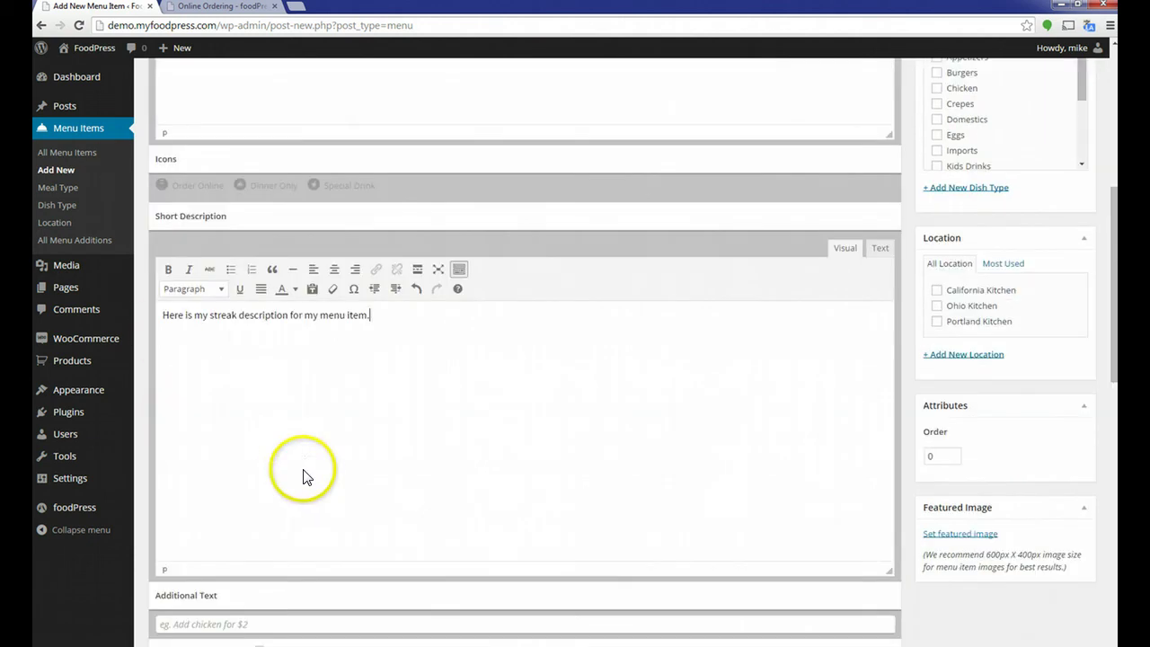
scroll(506, 342, "down", 3)
scroll(302, 347, "down", 1)
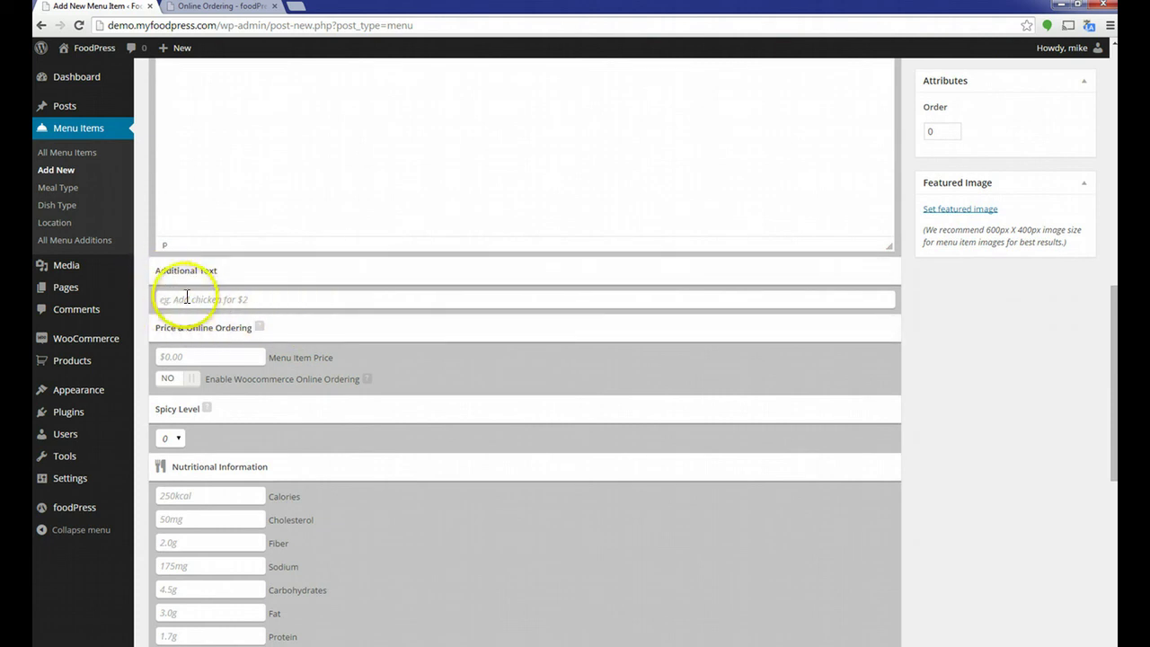
left_click(220, 356)
scroll(215, 350, "down", 1)
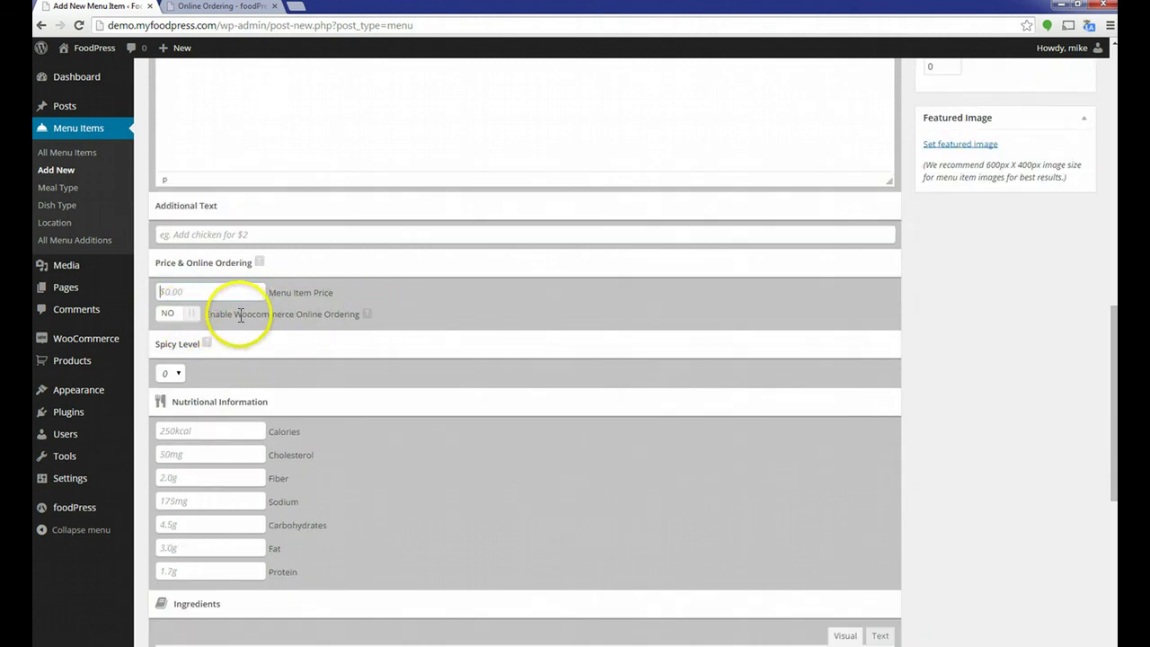
left_click(206, 288)
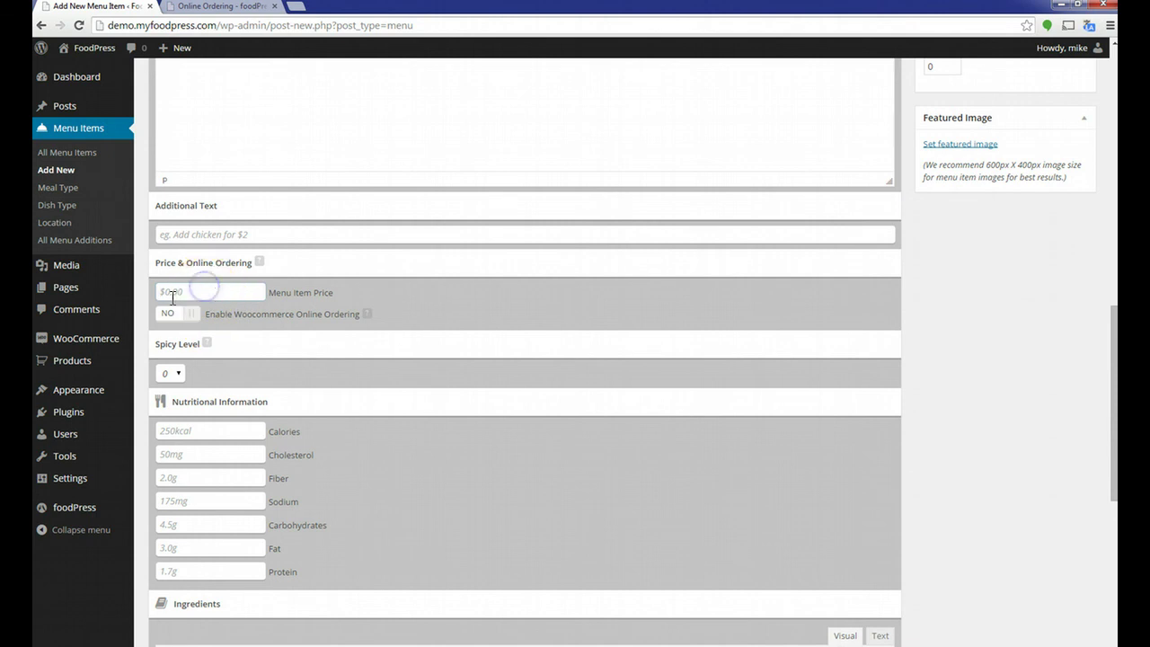
left_click(194, 292)
type("$15")
Switch Enable Woocommerce Online Ordering to YES with a $15 regular price
left_click(190, 317)
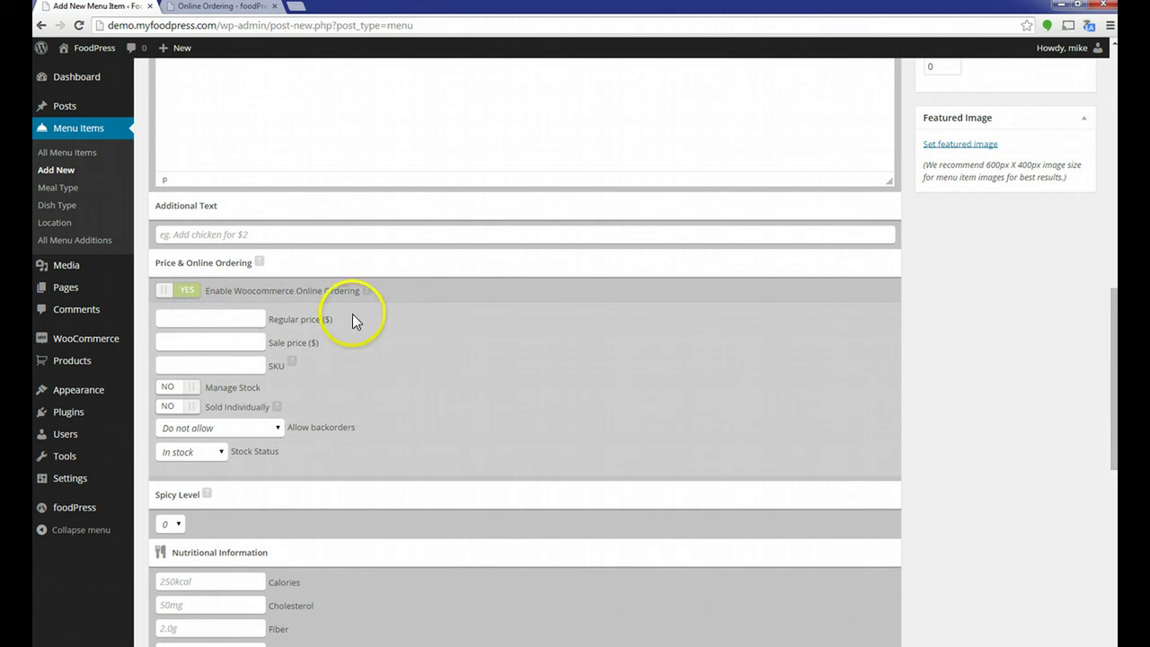
left_click(226, 319)
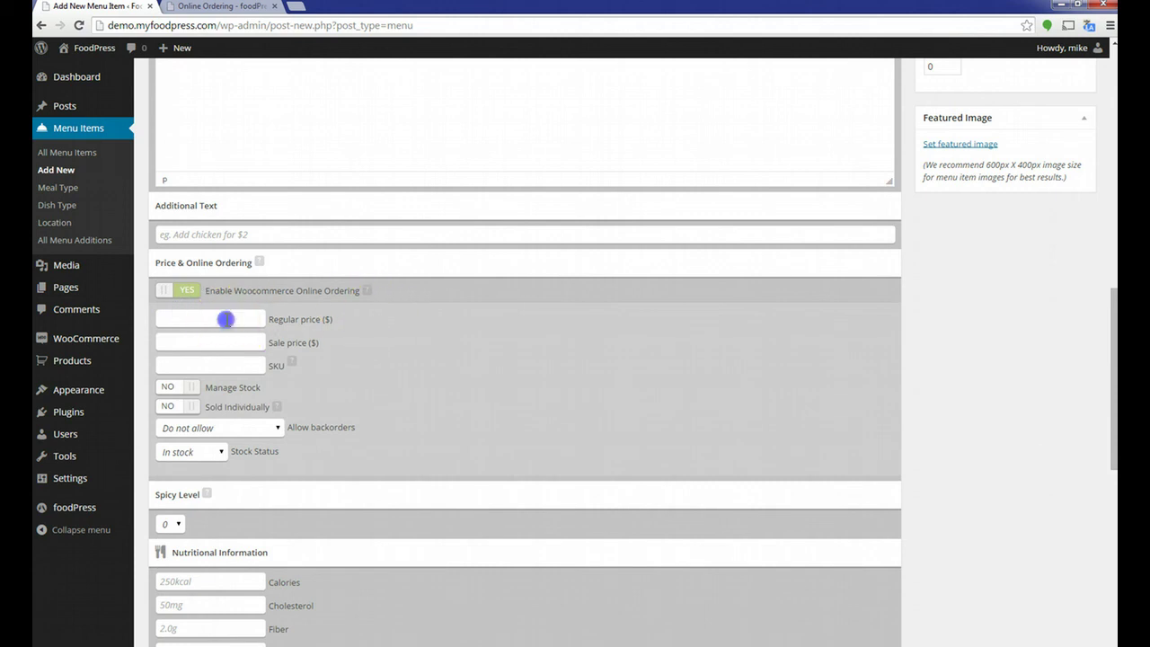
left_click(242, 368)
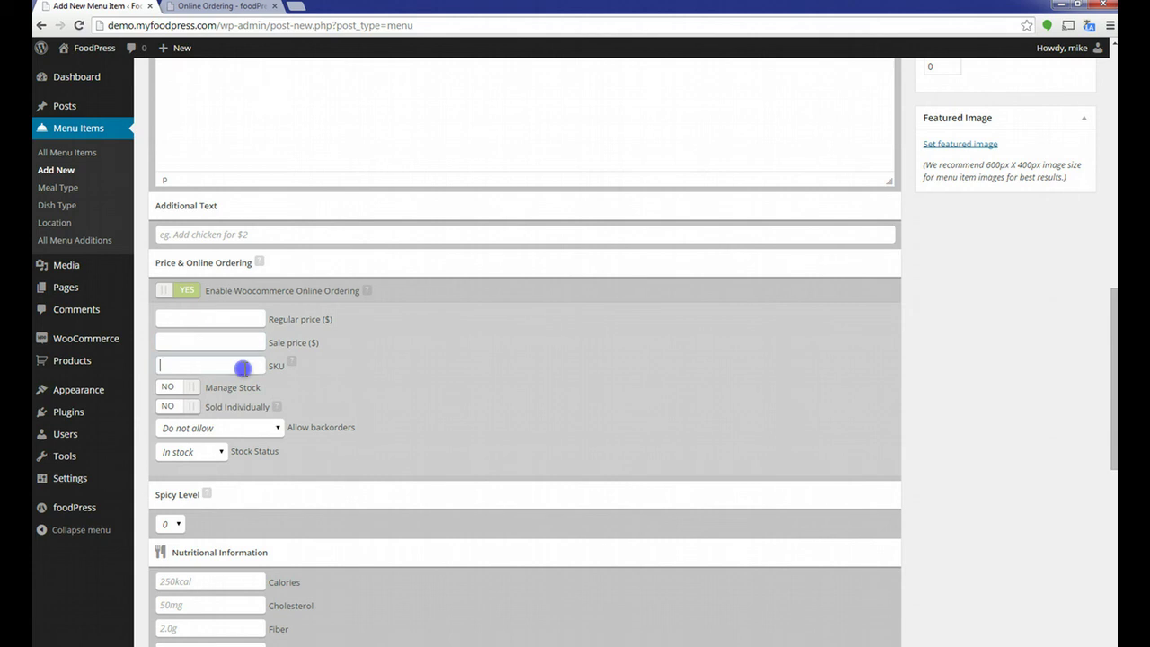
left_click(211, 319)
Check the SKU help tip and start entering the SKU with '1'
left_click(206, 342)
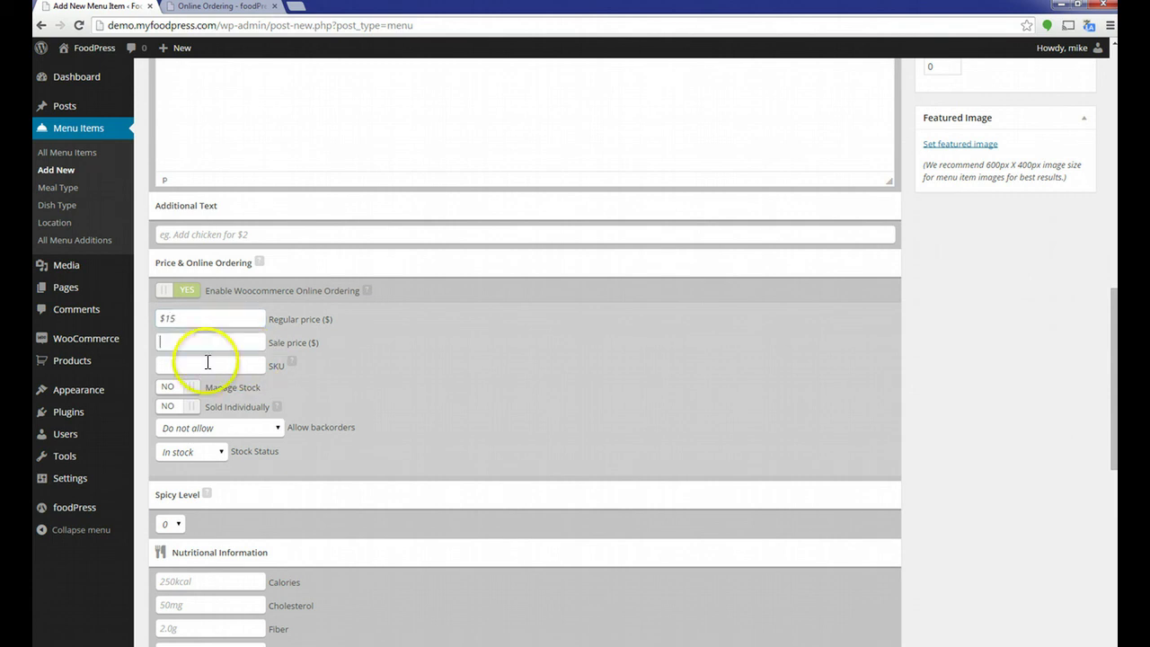
left_click(209, 363)
left_click(297, 369)
left_click(212, 364)
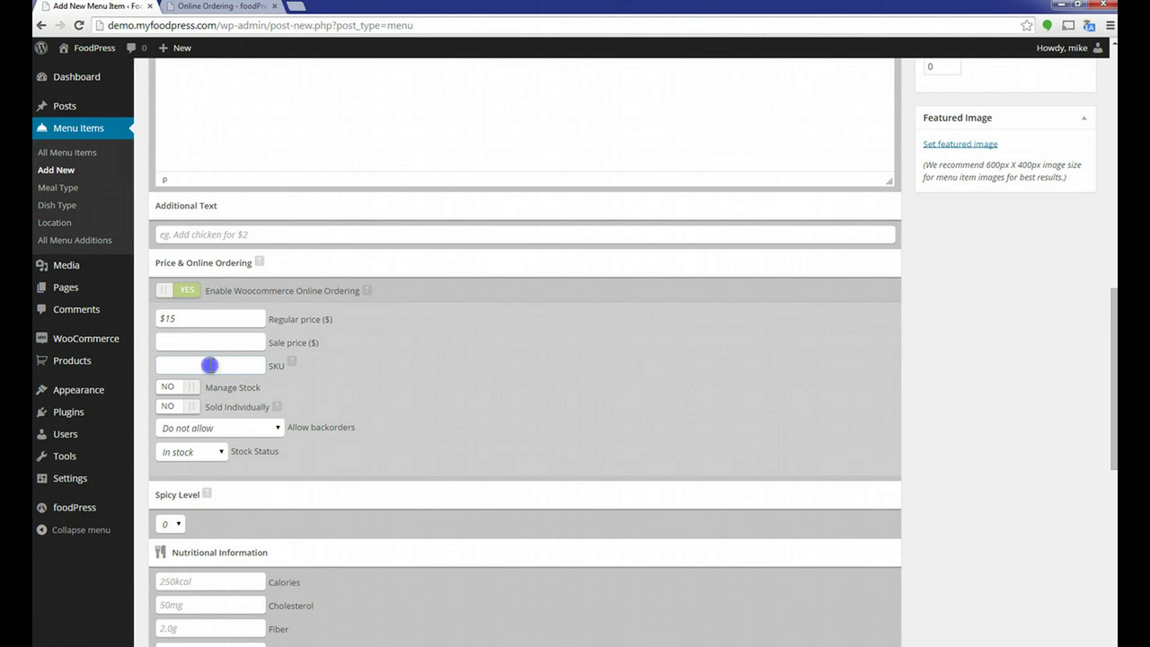
type("16-OZ")
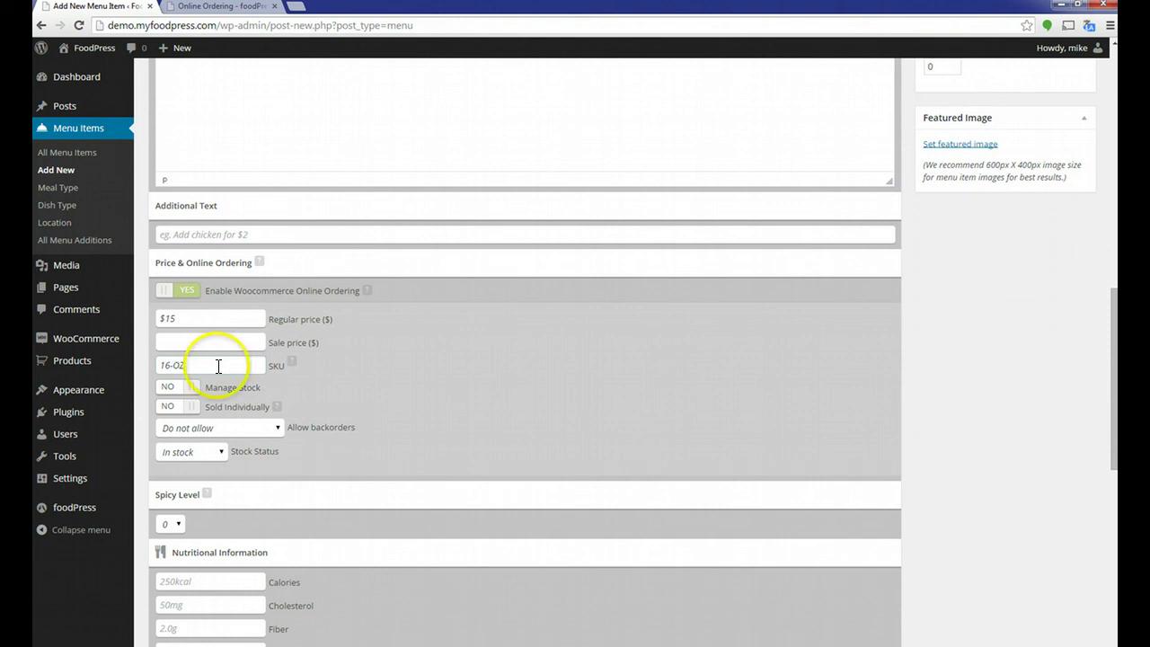
Prefix the menu item title with '16Oz.'
scroll(410, 387, "up", 10)
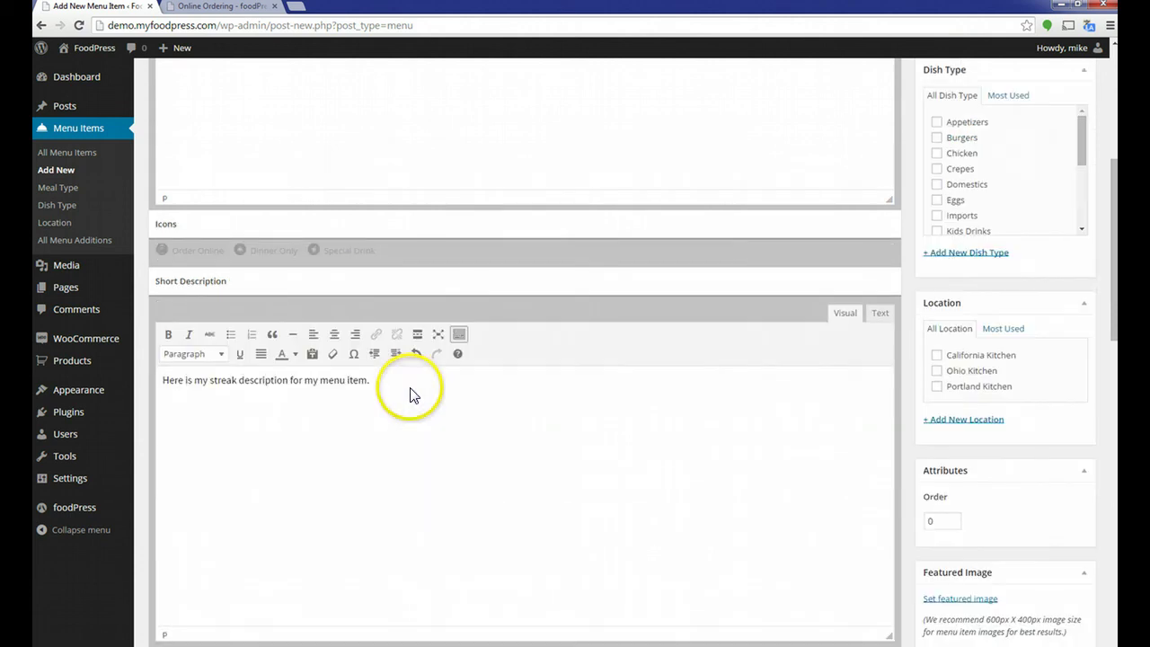
left_click(273, 112)
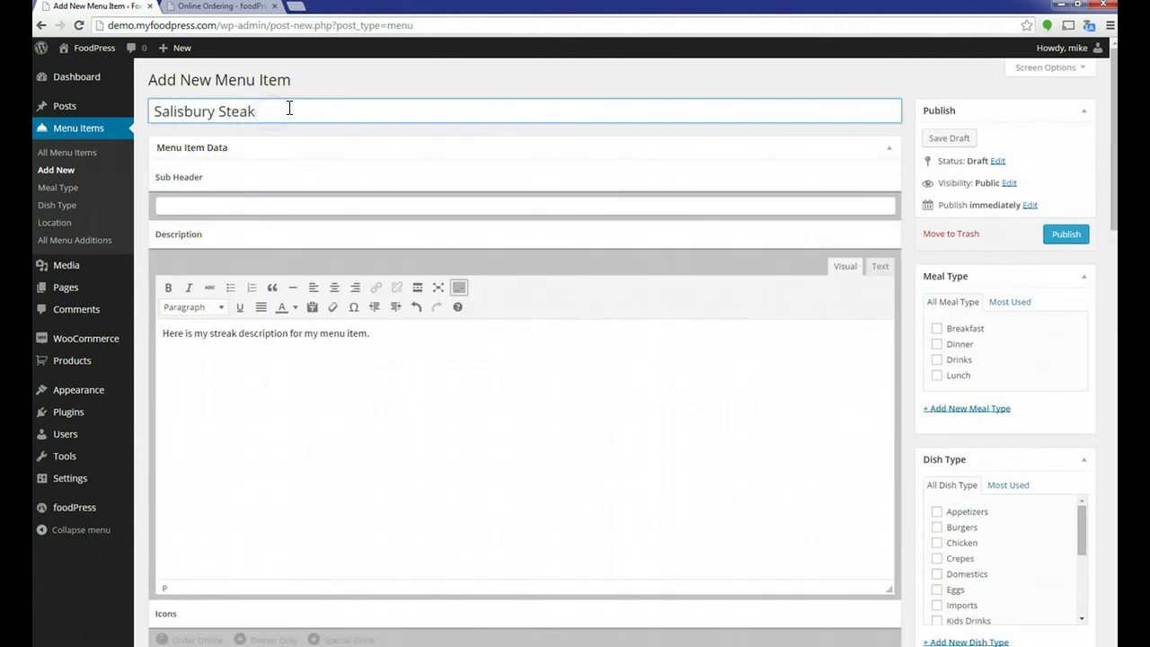
triple_click(290, 111)
left_click(155, 112)
type("16")
type("Oz.")
left_click(375, 416)
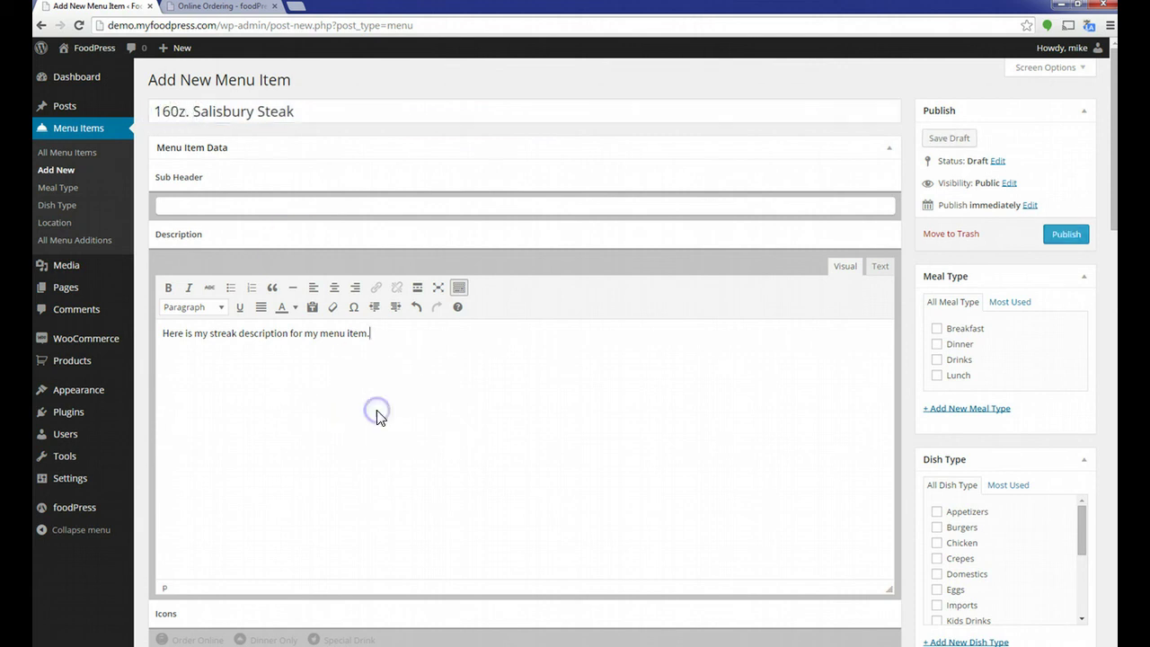
left_click(401, 381)
Correct the SKU value so it reads 16-OZ
scroll(350, 405, "down", 4)
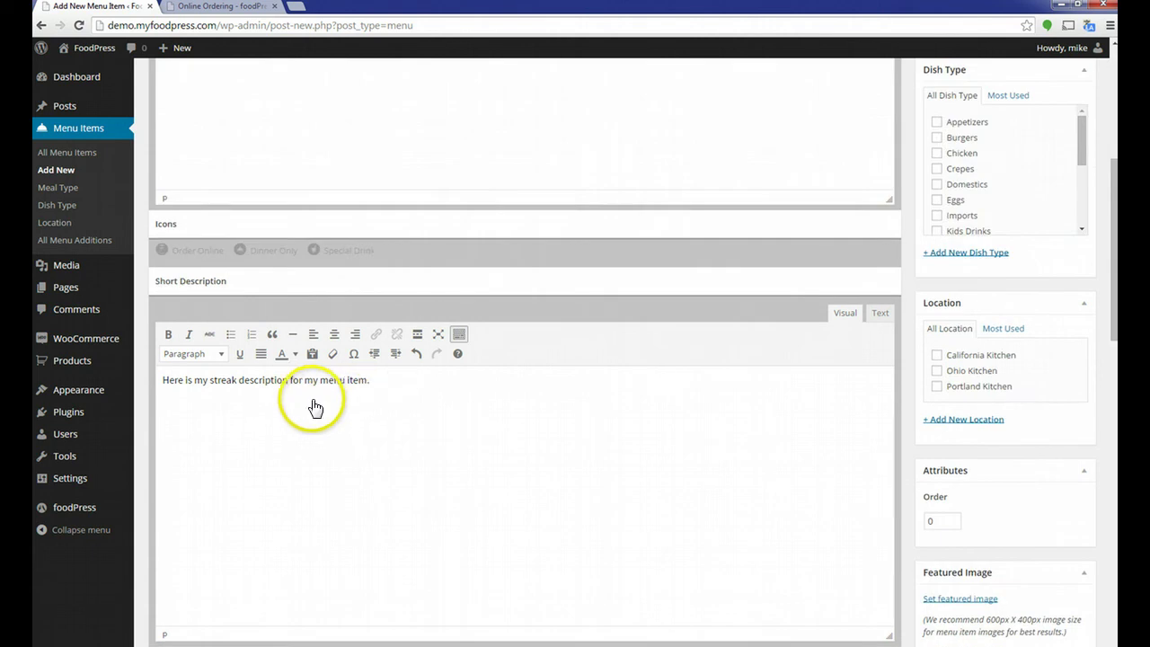
scroll(338, 404, "down", 3)
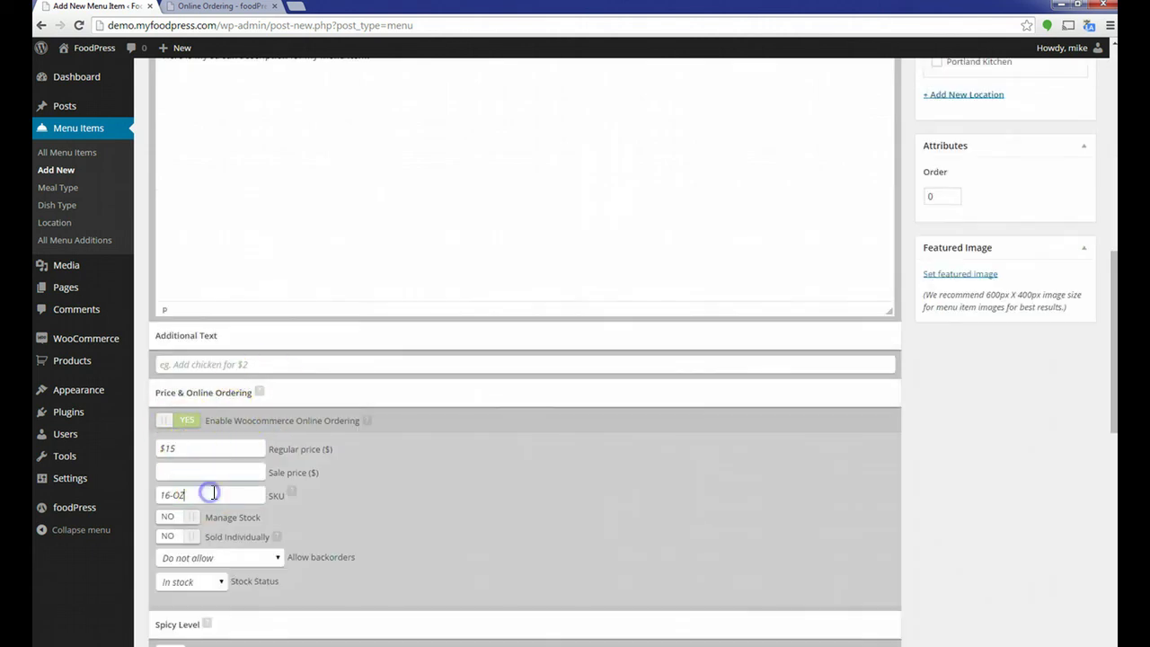
scroll(213, 496, "down", 1)
left_click(218, 364)
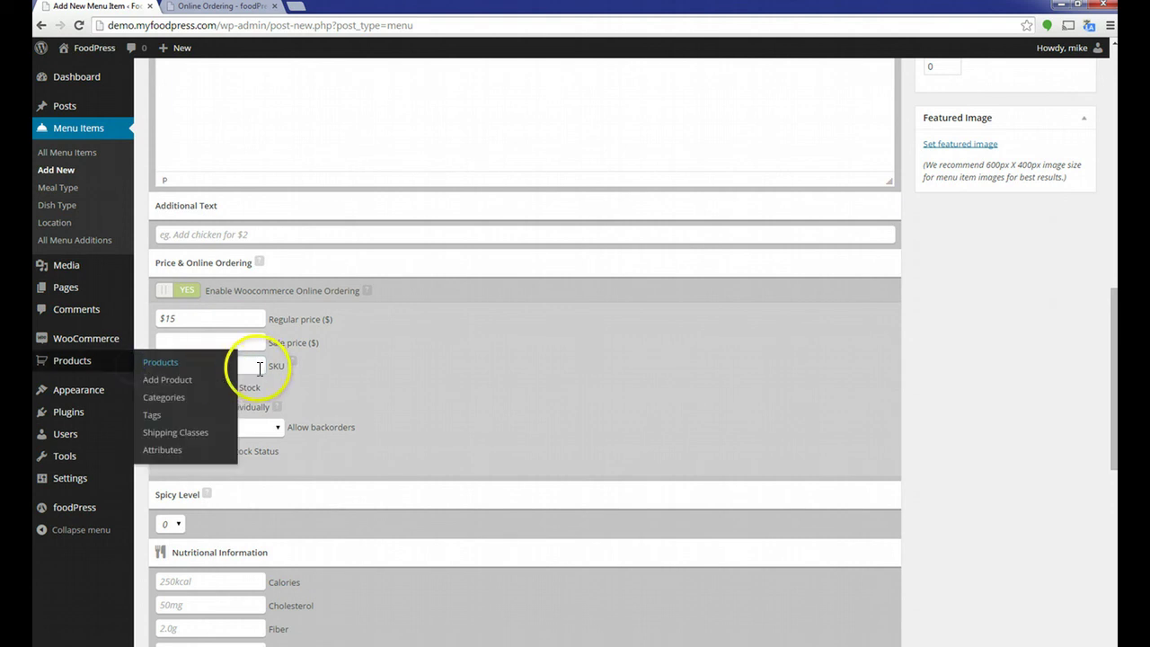
left_click(259, 366)
triple_click(239, 366)
left_click(172, 367)
left_click(224, 367)
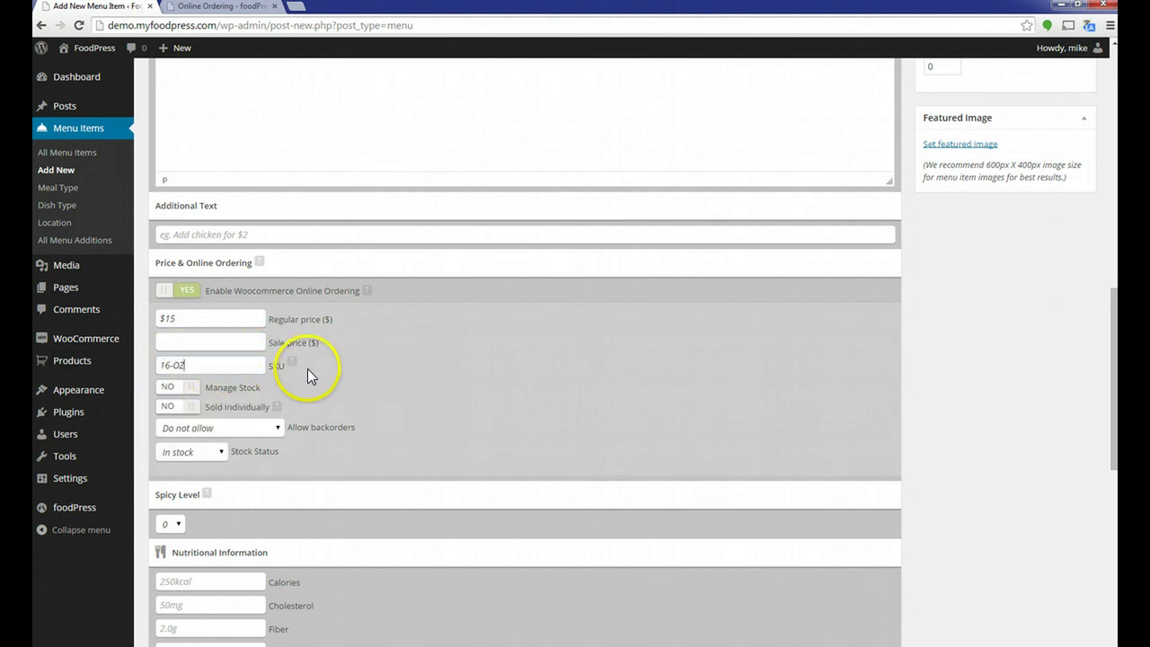
left_click(198, 367)
key("Home")
key("Delete")
type("1")
left_click(213, 365)
key("ctrl+a")
left_click(287, 378)
scroll(372, 386, "down", 2)
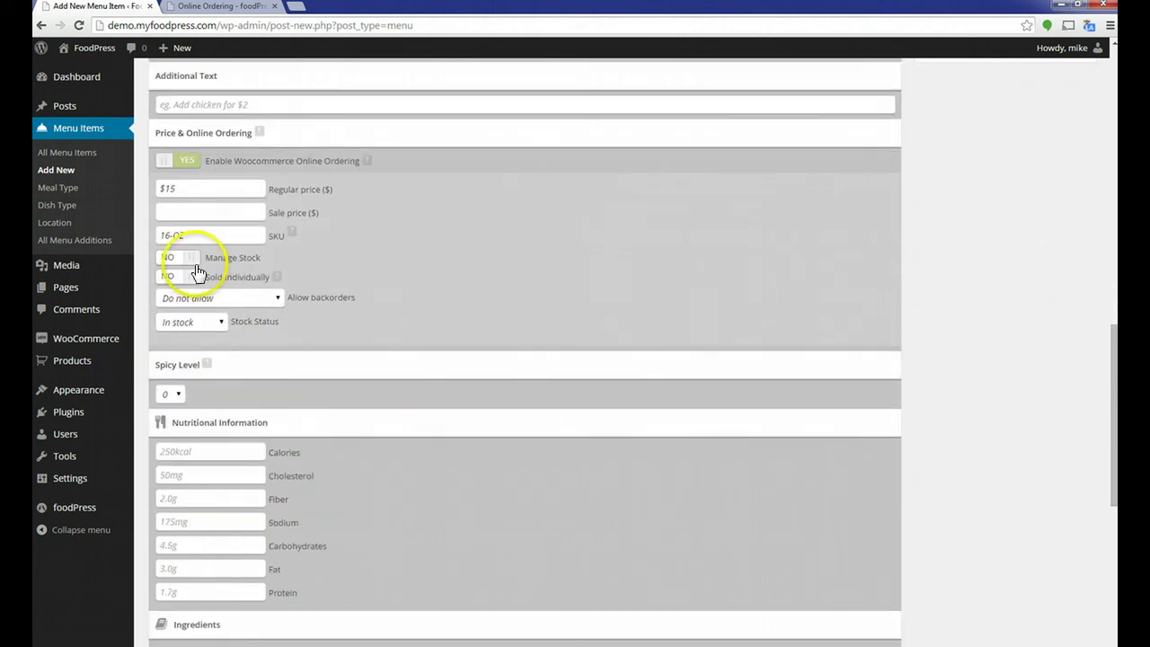
left_click(198, 259)
left_click(193, 259)
left_click(193, 260)
left_click(207, 281)
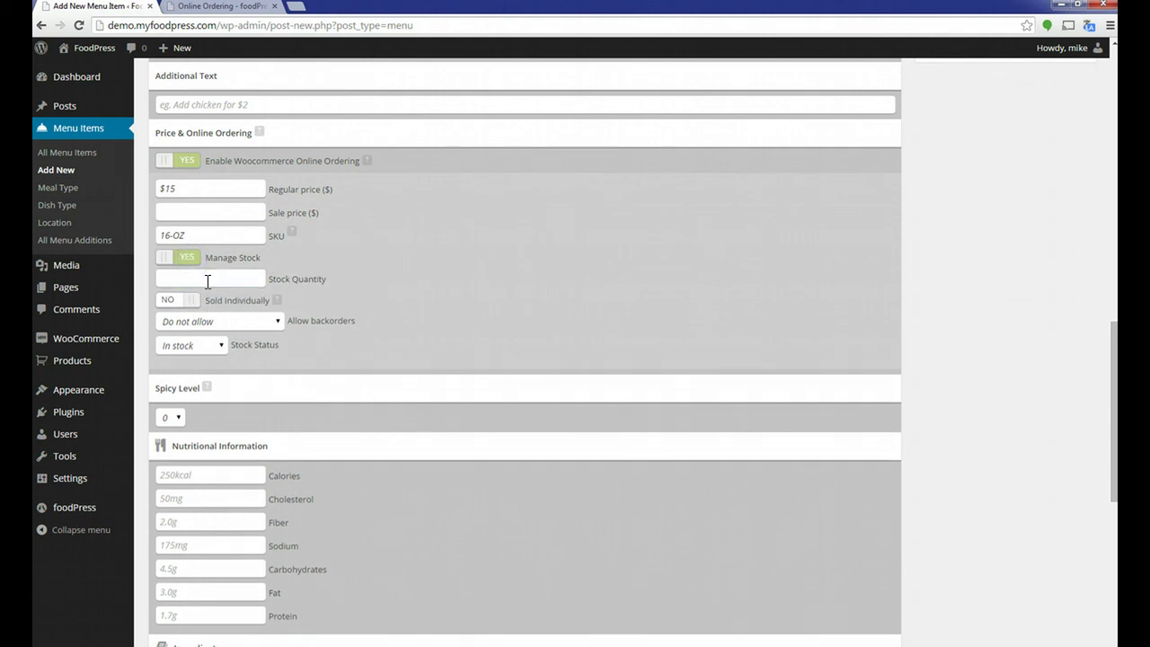
left_click(186, 262)
scroll(387, 288, "up", 8)
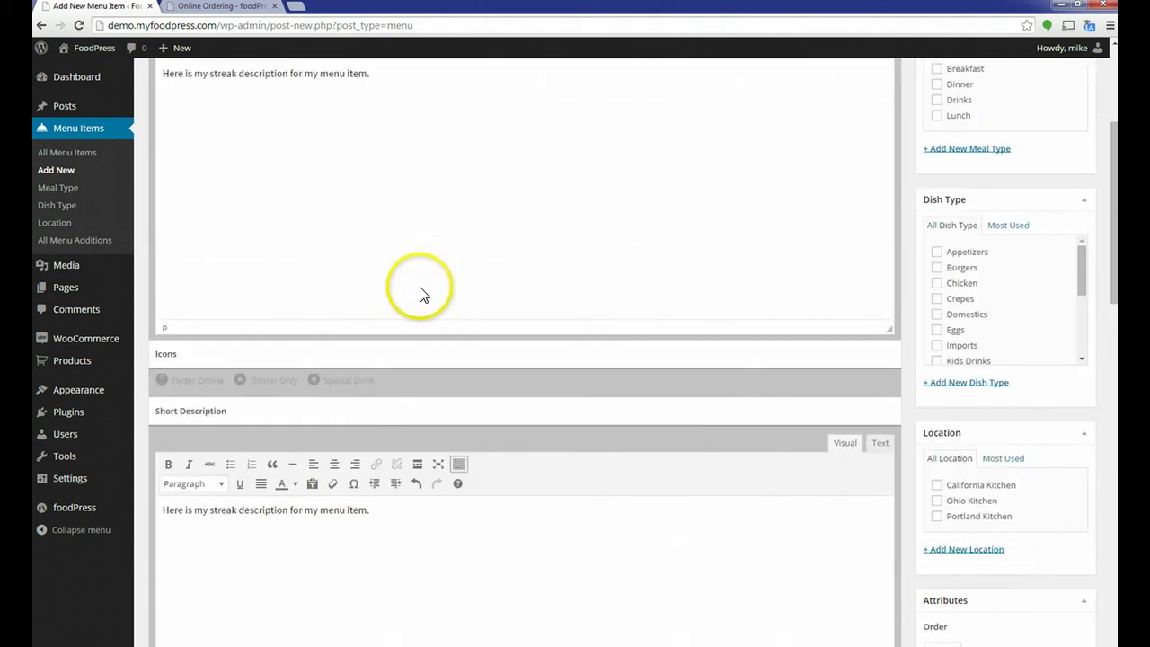
scroll(275, 159, "up", 3)
scroll(398, 377, "down", 5)
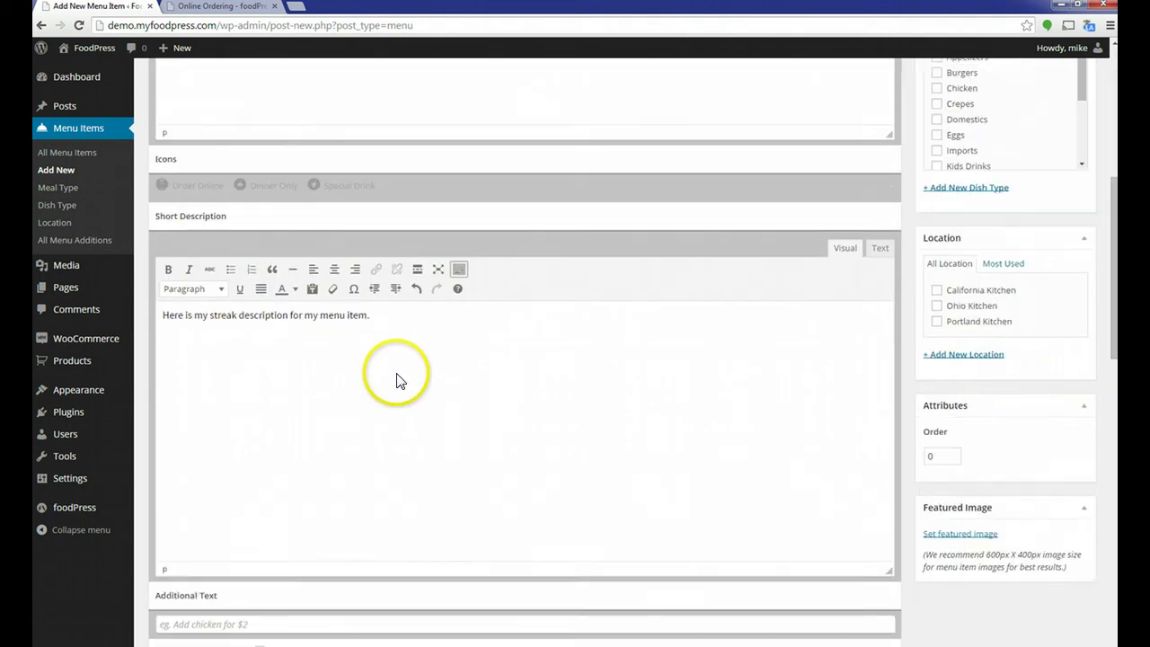
scroll(398, 377, "down", 4)
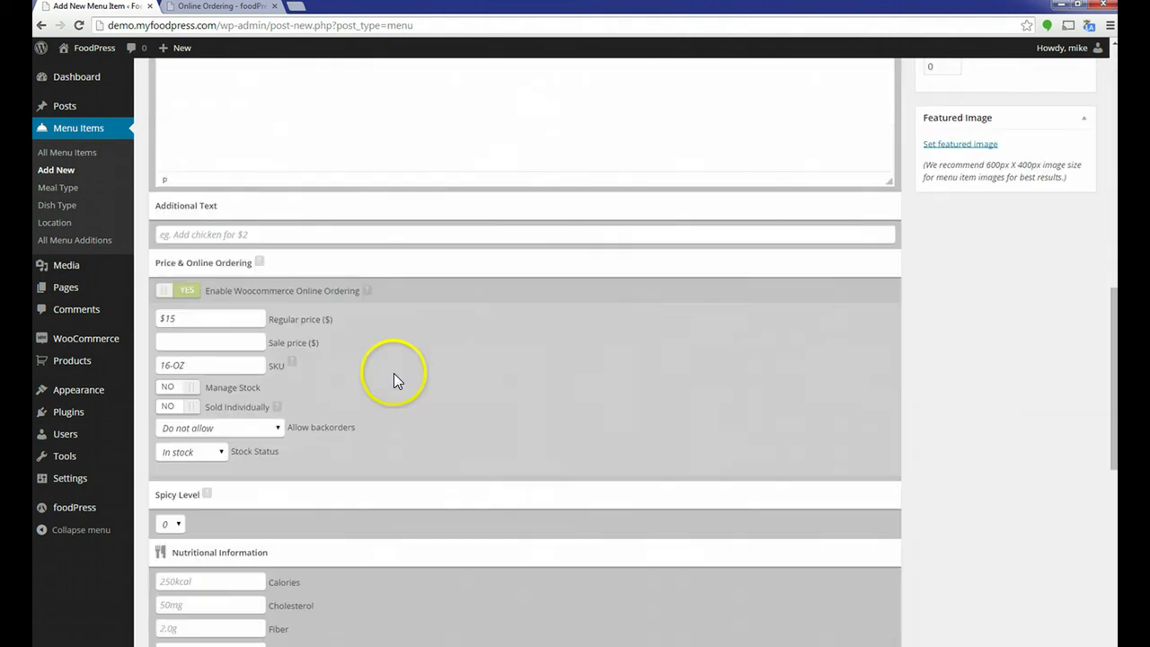
left_click(193, 408)
left_click(188, 388)
left_click(187, 388)
left_click(192, 414)
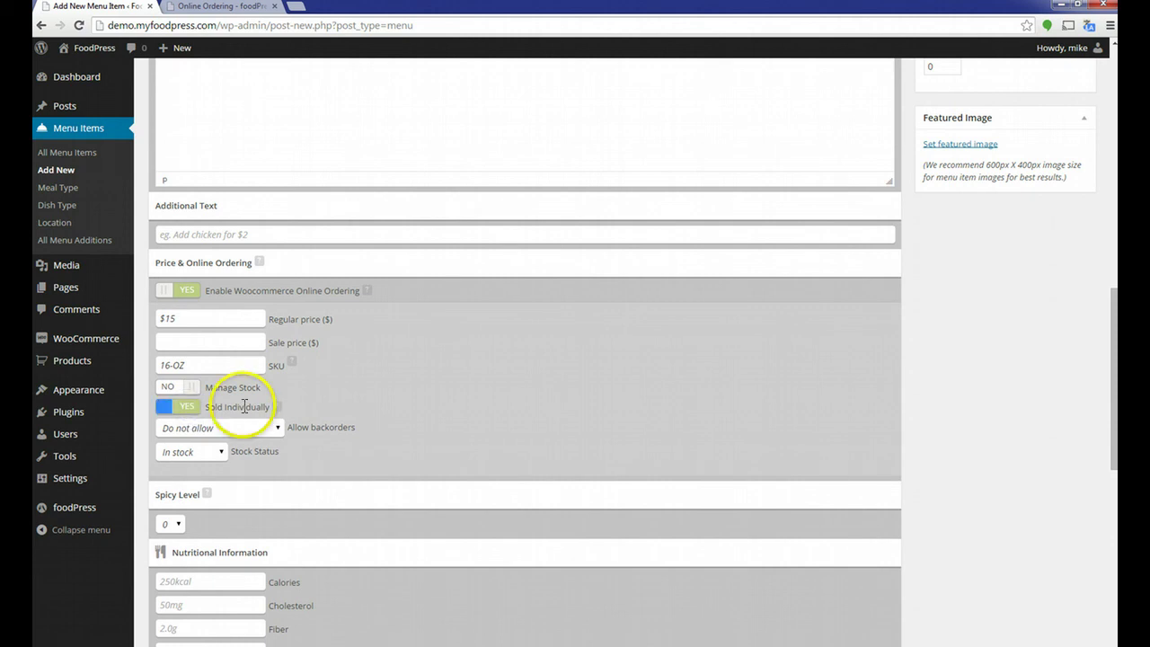
left_click(187, 410)
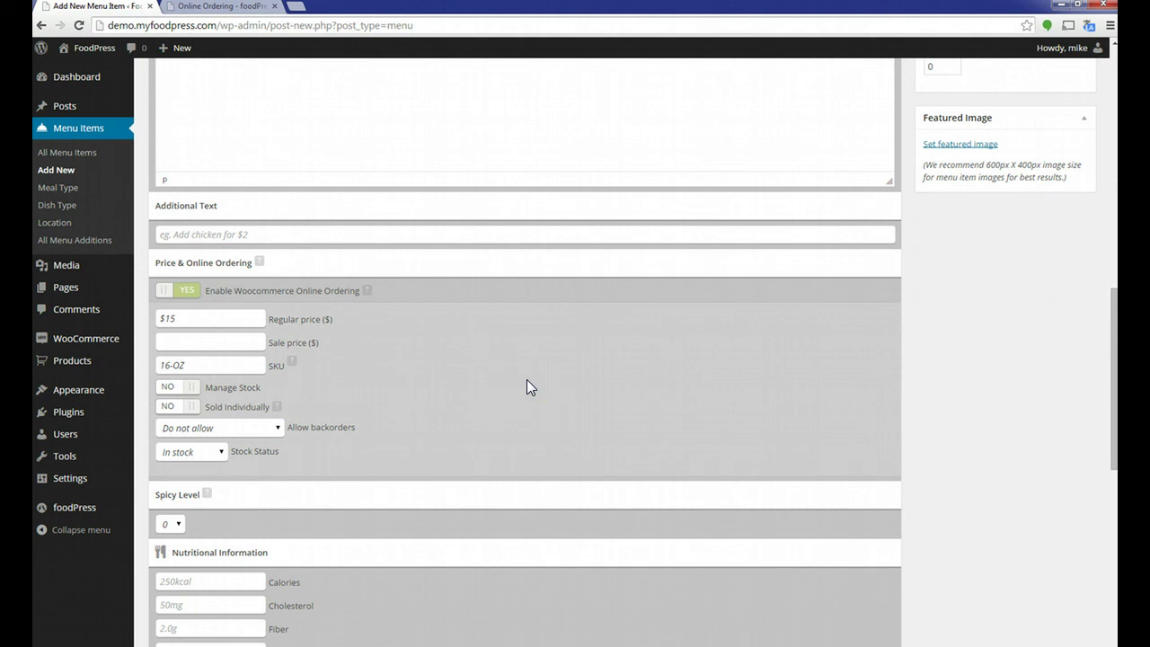
scroll(429, 375, "down", 2)
left_click(262, 301)
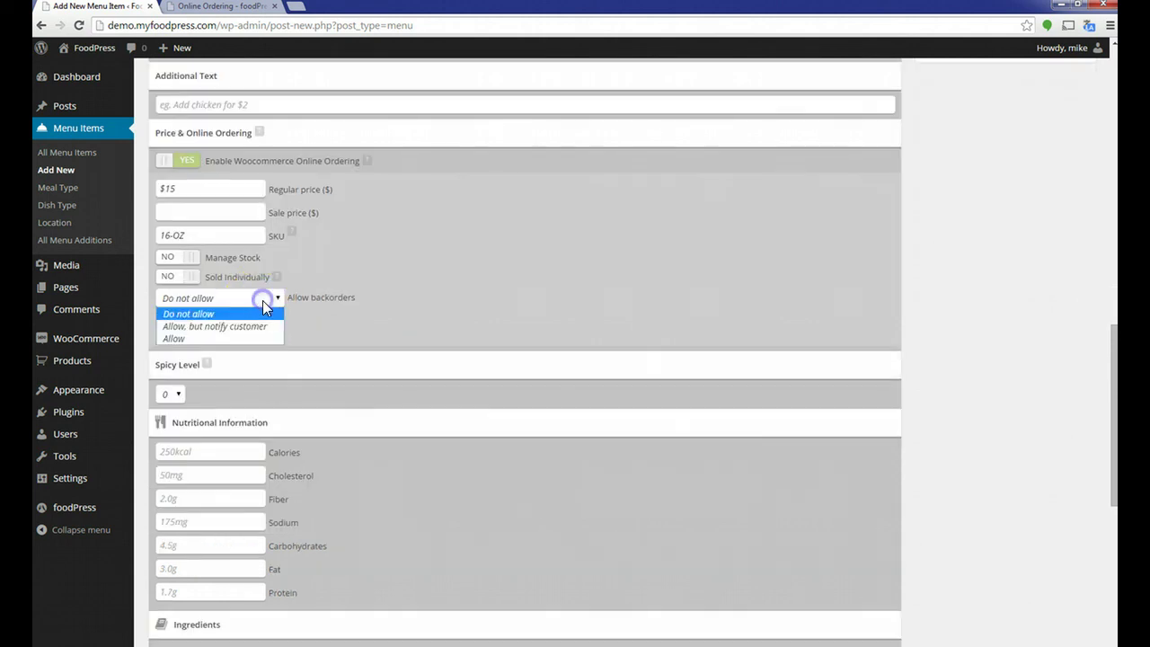
left_click(255, 299)
left_click(254, 299)
left_click(254, 302)
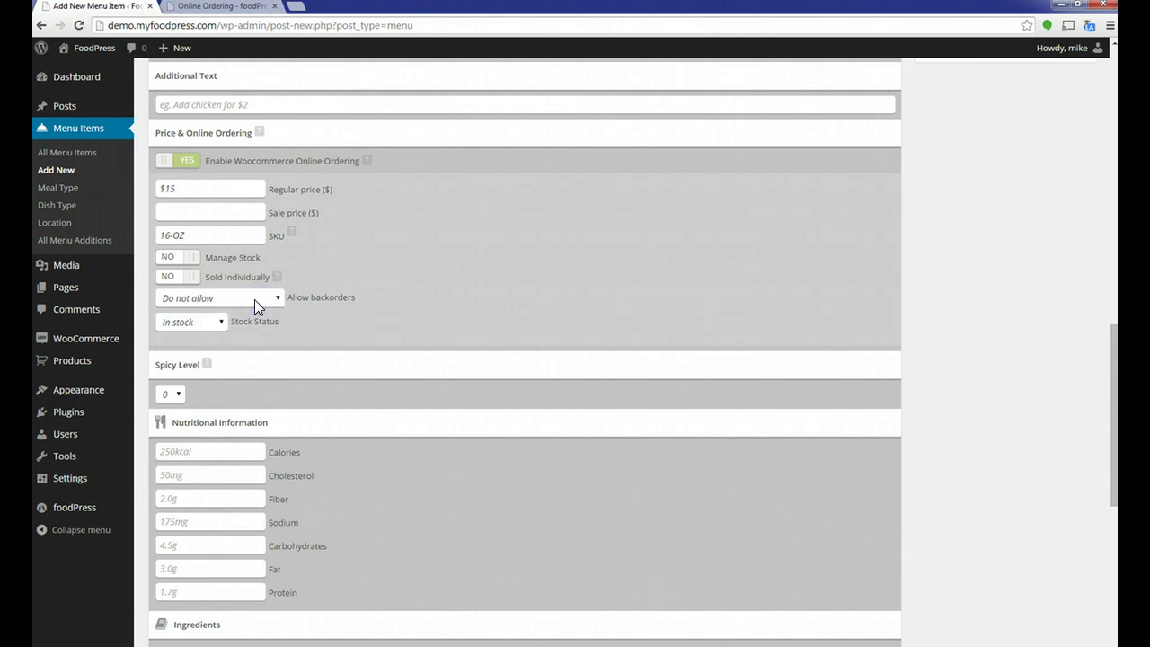
left_click(254, 299)
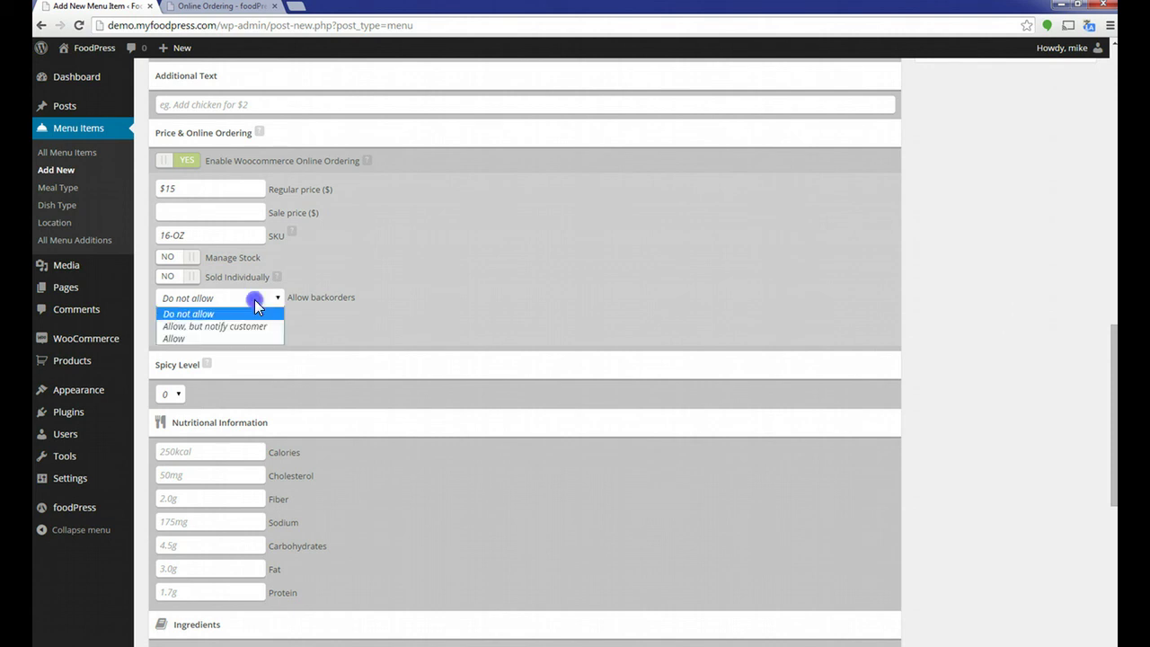
left_click(404, 309)
left_click(256, 297)
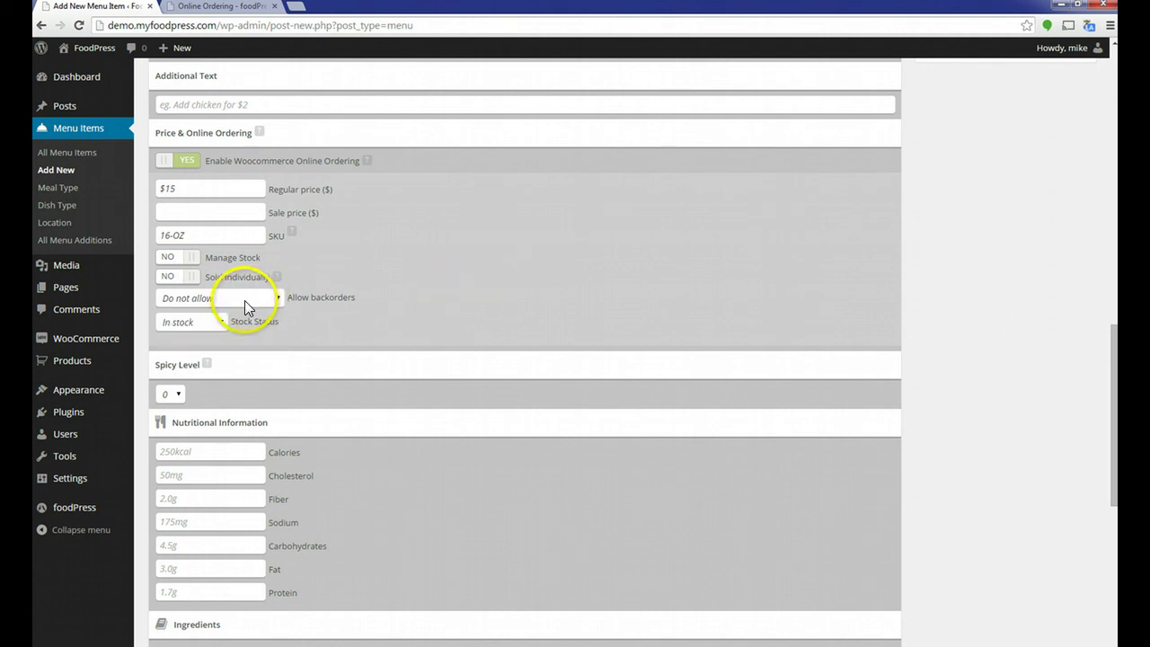
left_click(220, 324)
left_click(209, 350)
left_click(213, 324)
left_click(287, 317)
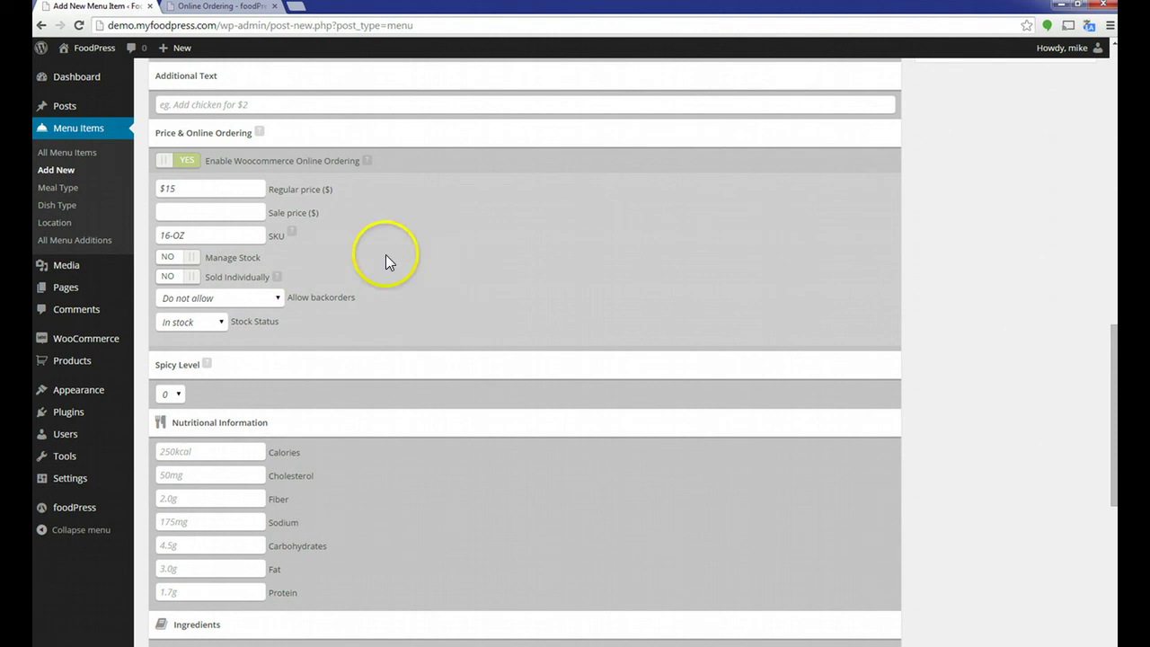
left_click(213, 189)
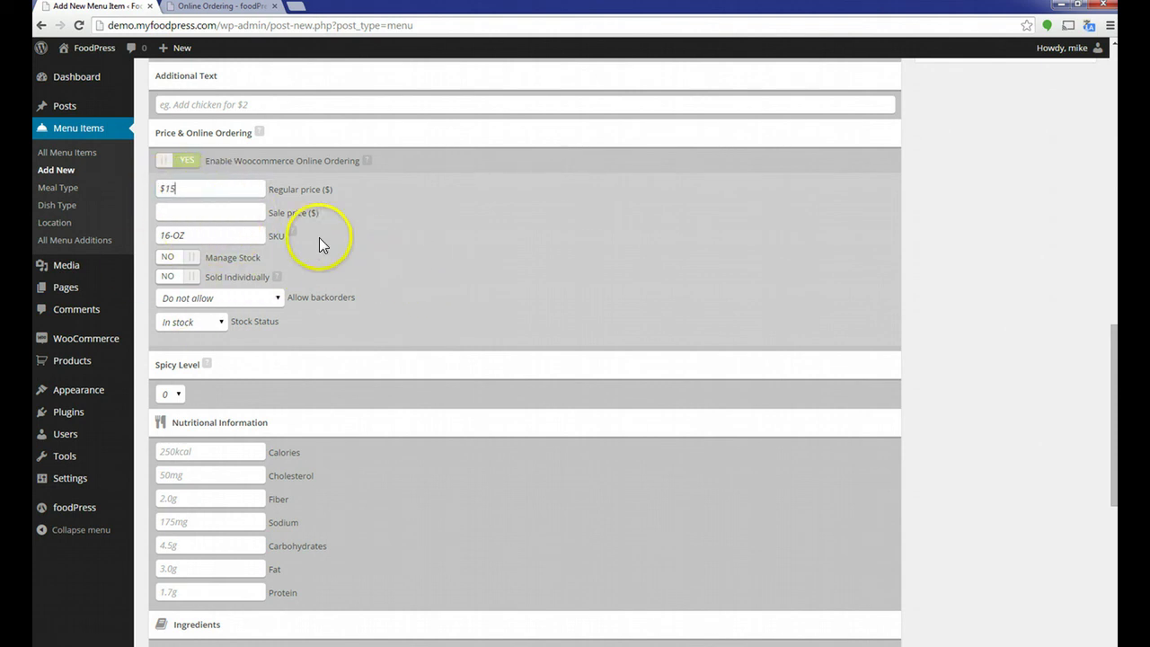
Set the Spicy Level to 3
left_click(179, 395)
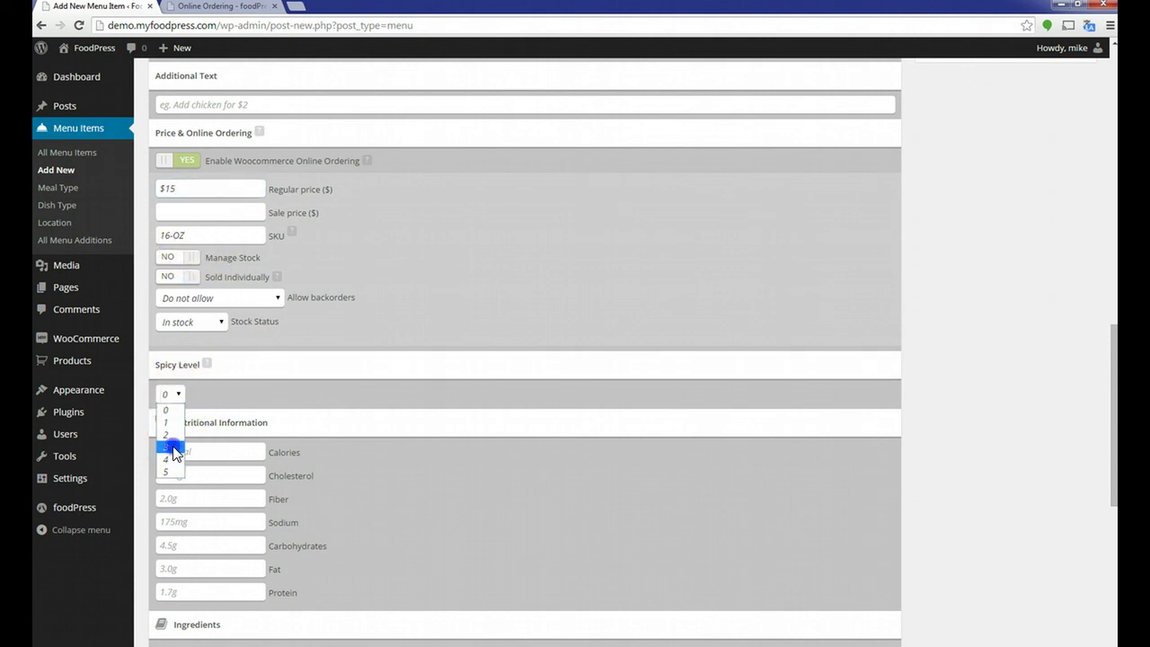
left_click(175, 448)
left_click(220, 451)
Start a bulleted Ingredients list with 'Meat' as the first item
scroll(215, 442, "down", 2)
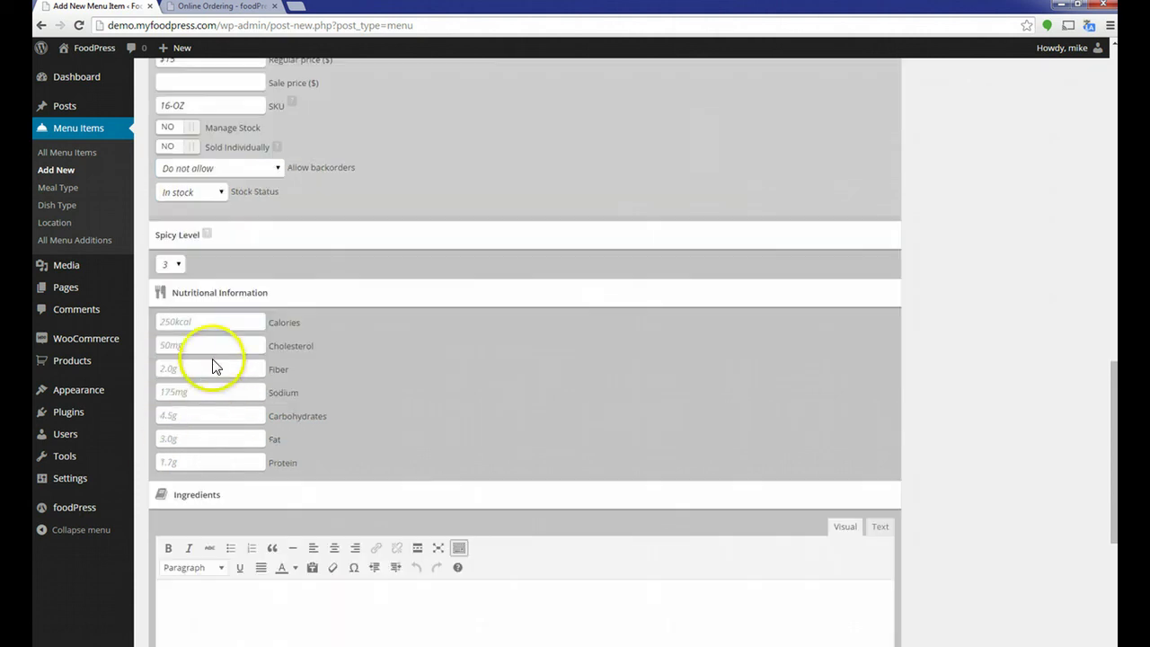
scroll(220, 418, "down", 2)
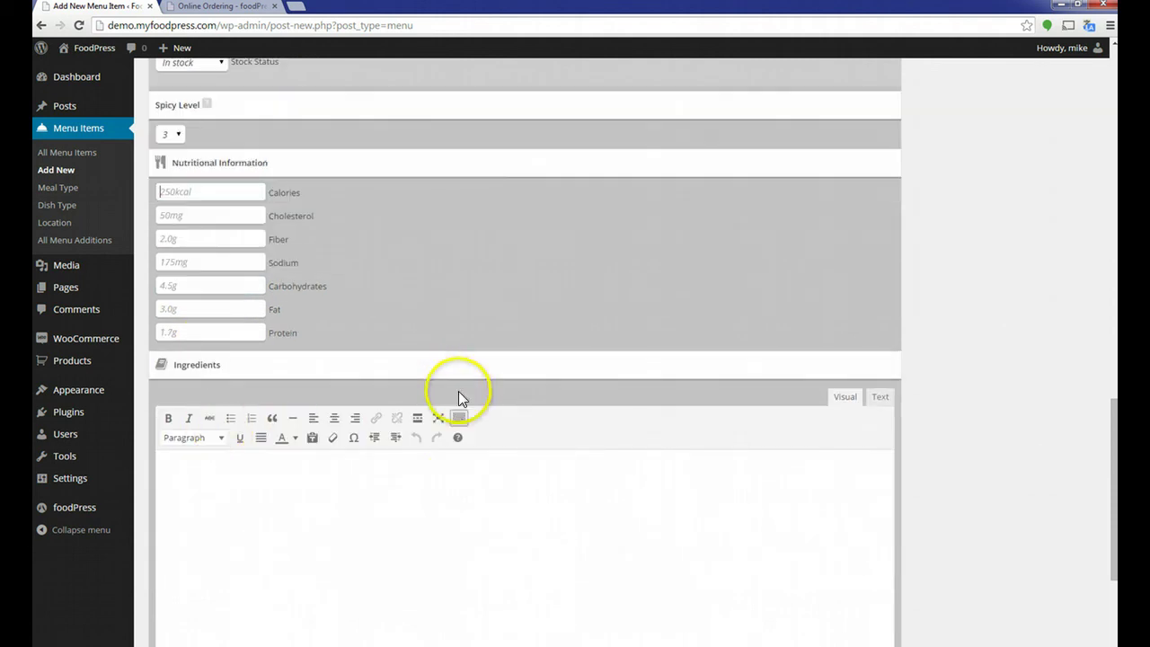
left_click(466, 479)
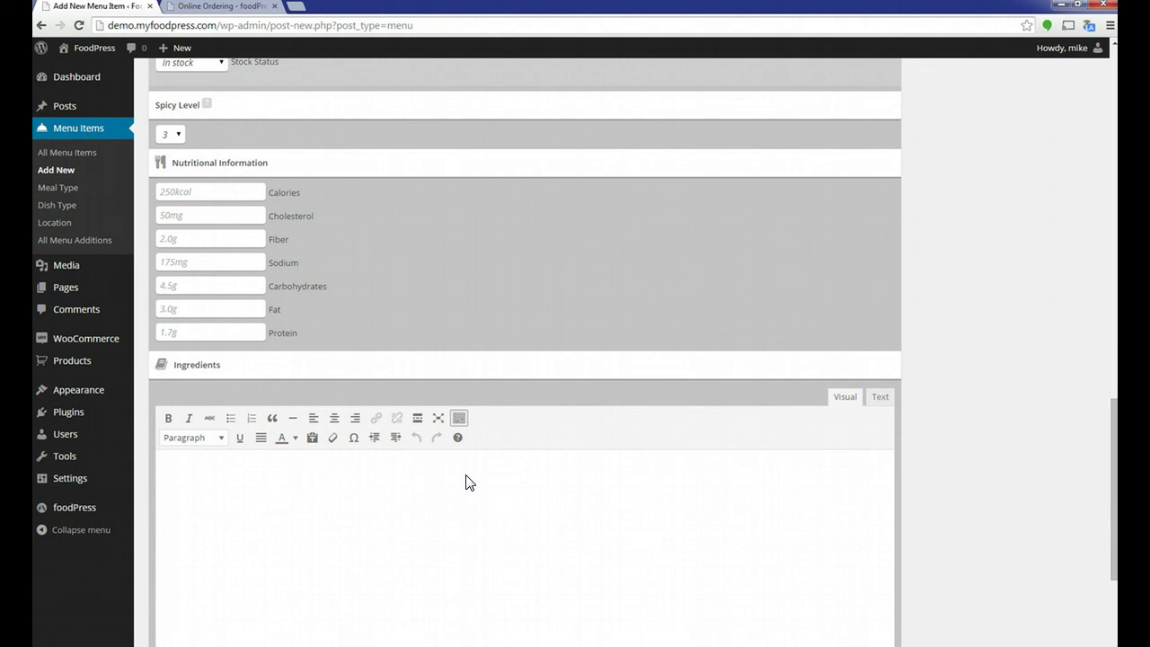
left_click(231, 418)
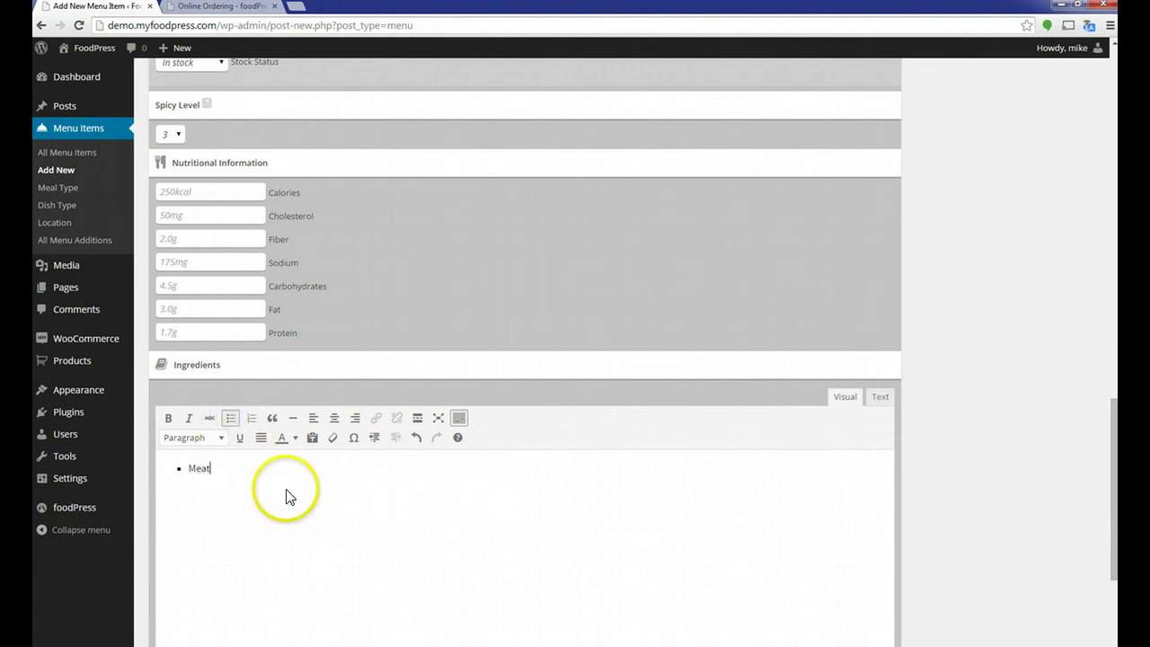
type("Meat")
key("Return")
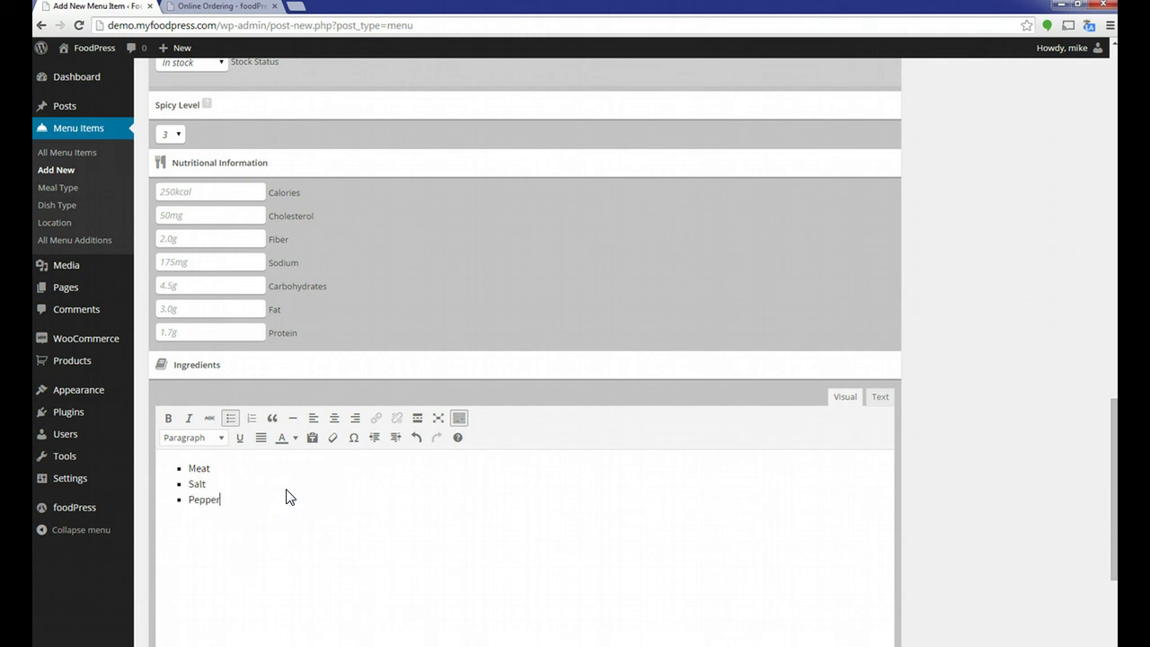
scroll(629, 513, "down", 3)
scroll(946, 458, "up", 10)
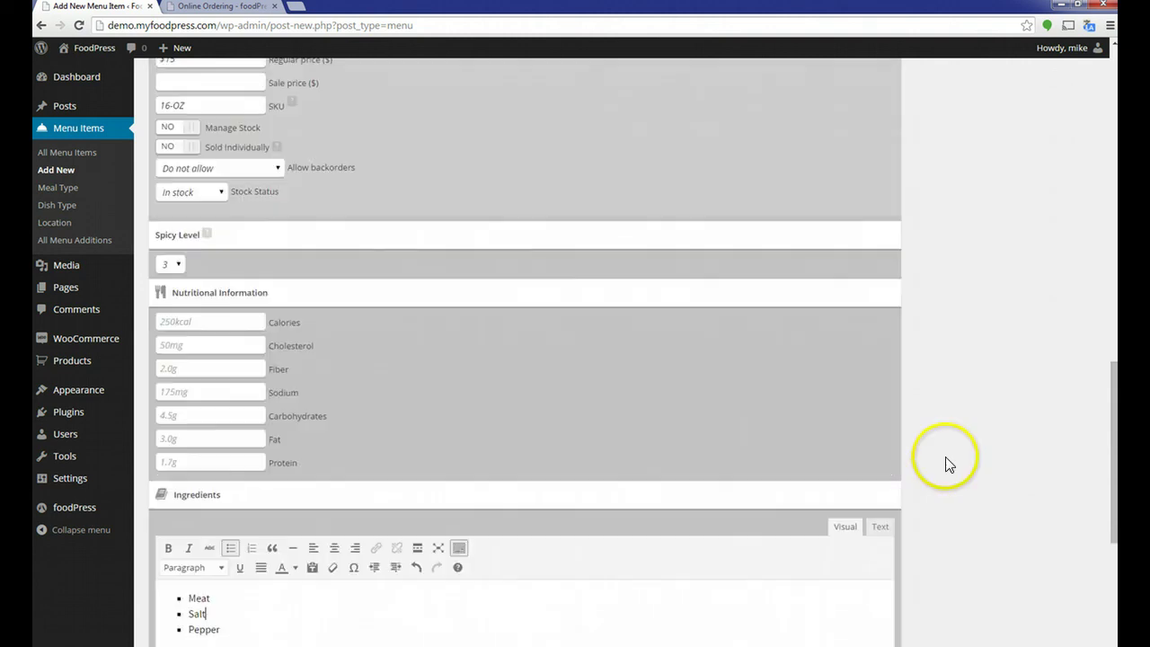
Make the Grilled Steak photo from the Media Library the featured image
left_click(953, 403)
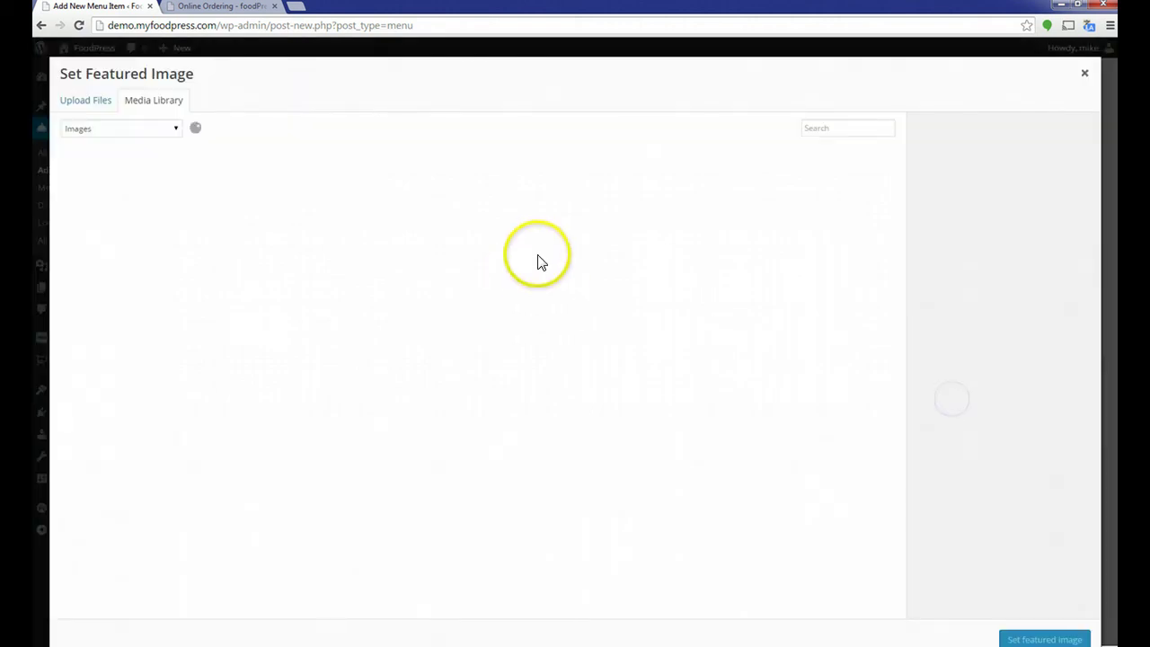
left_click(100, 385)
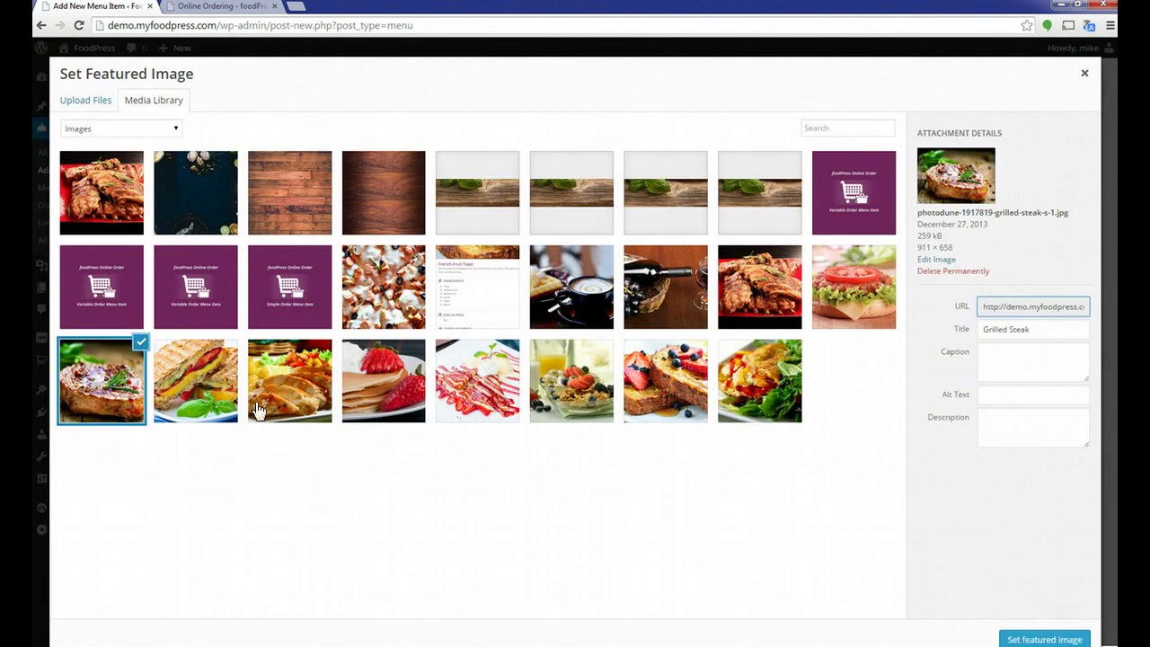
left_click(1043, 638)
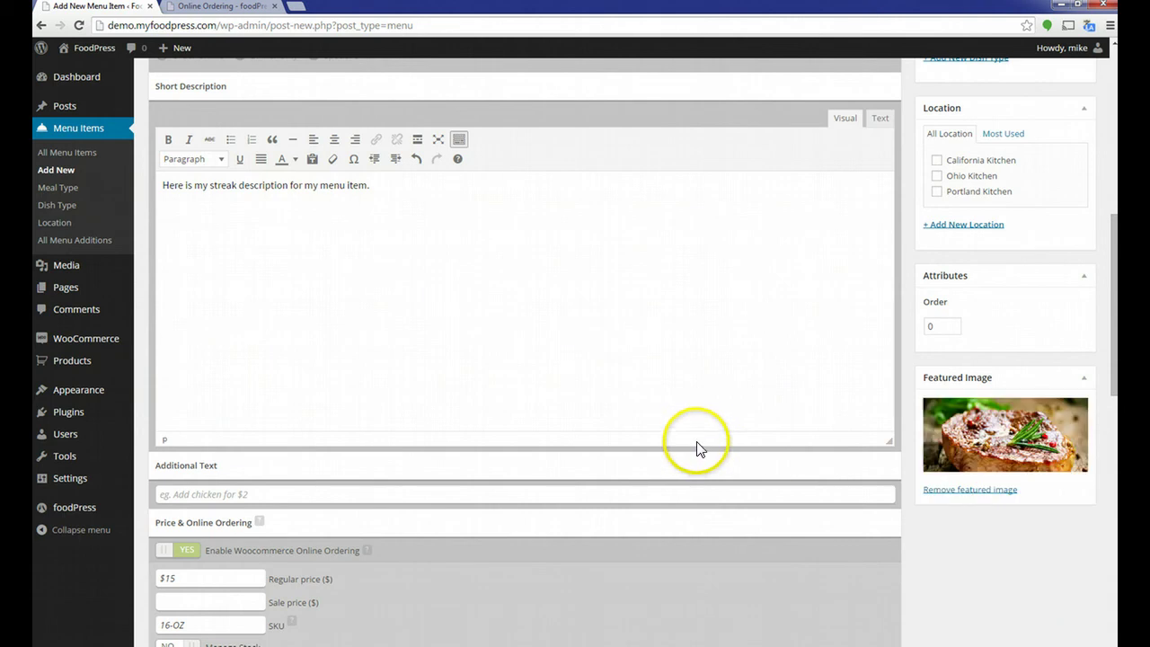
scroll(686, 438, "up", 1)
scroll(686, 437, "up", 8)
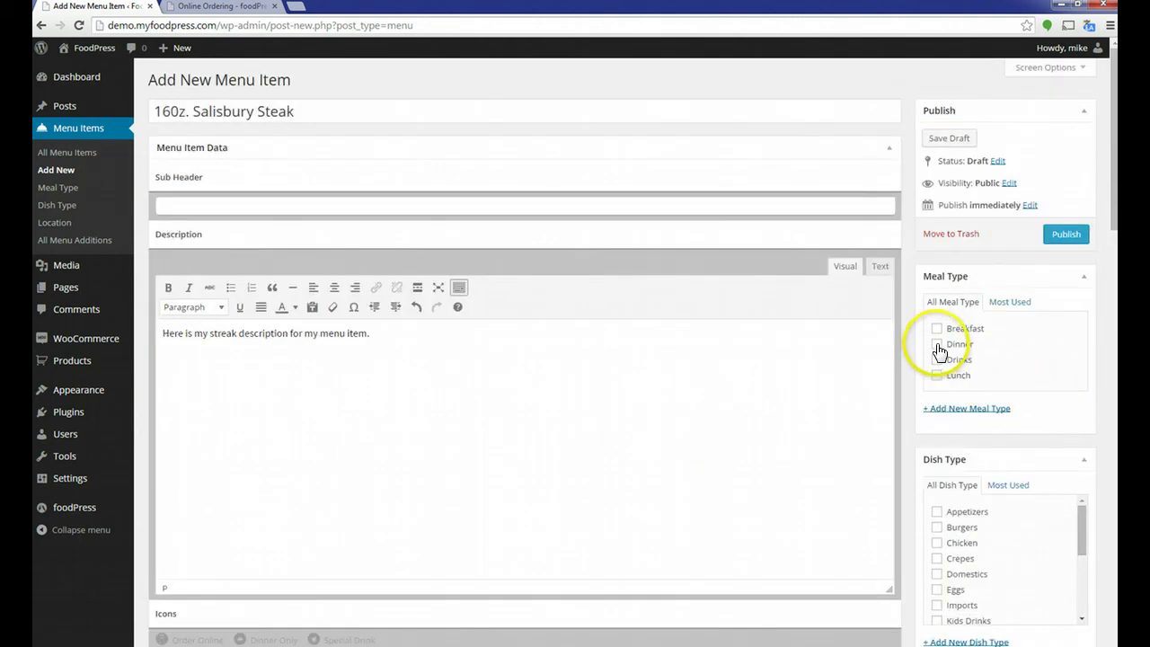
Tag the item with the Dinner and Lunch meal types
left_click(937, 345)
scroll(896, 346, "down", 1)
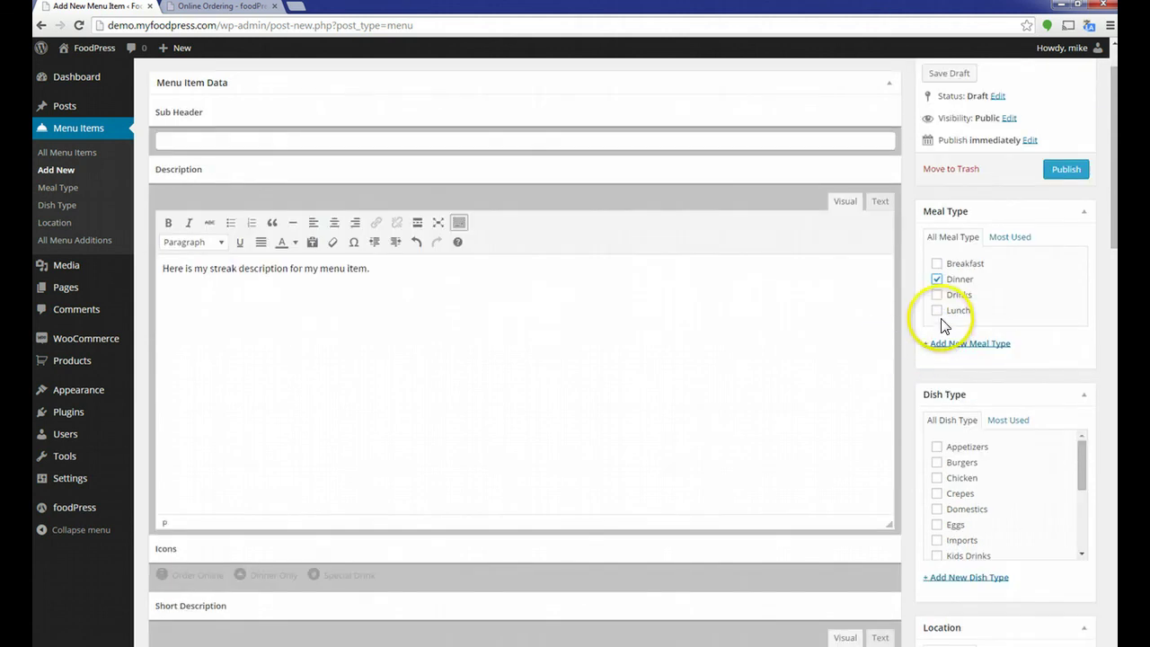
left_click(937, 312)
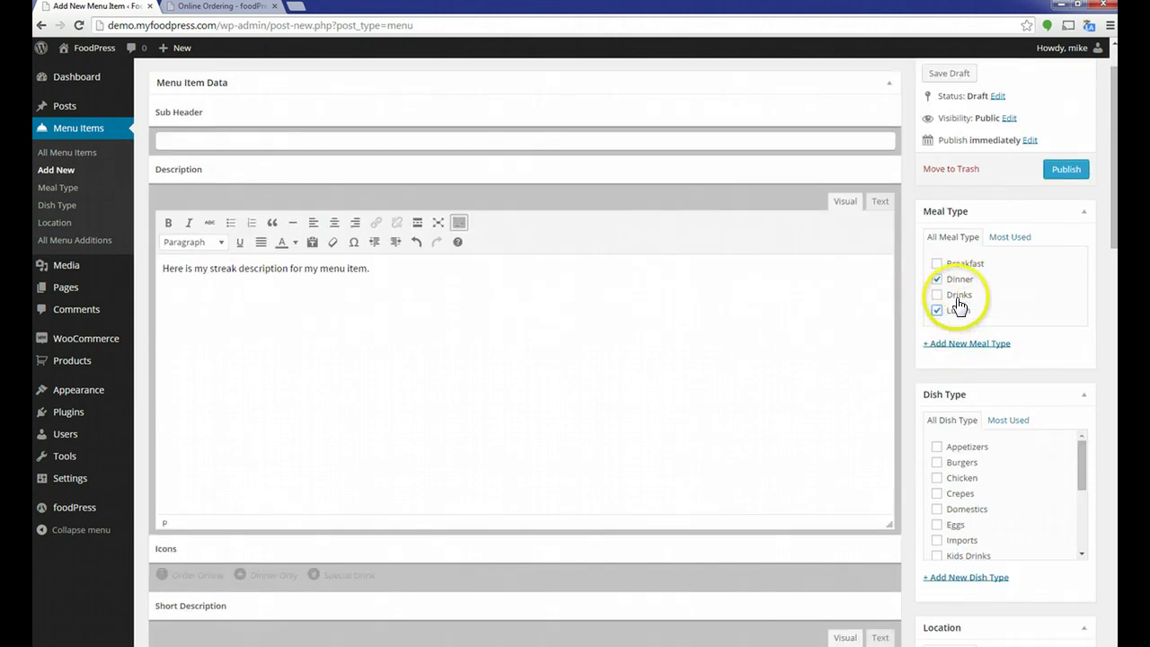
Tick the Steaks and Appetizers dish types
scroll(686, 287, "up", 1)
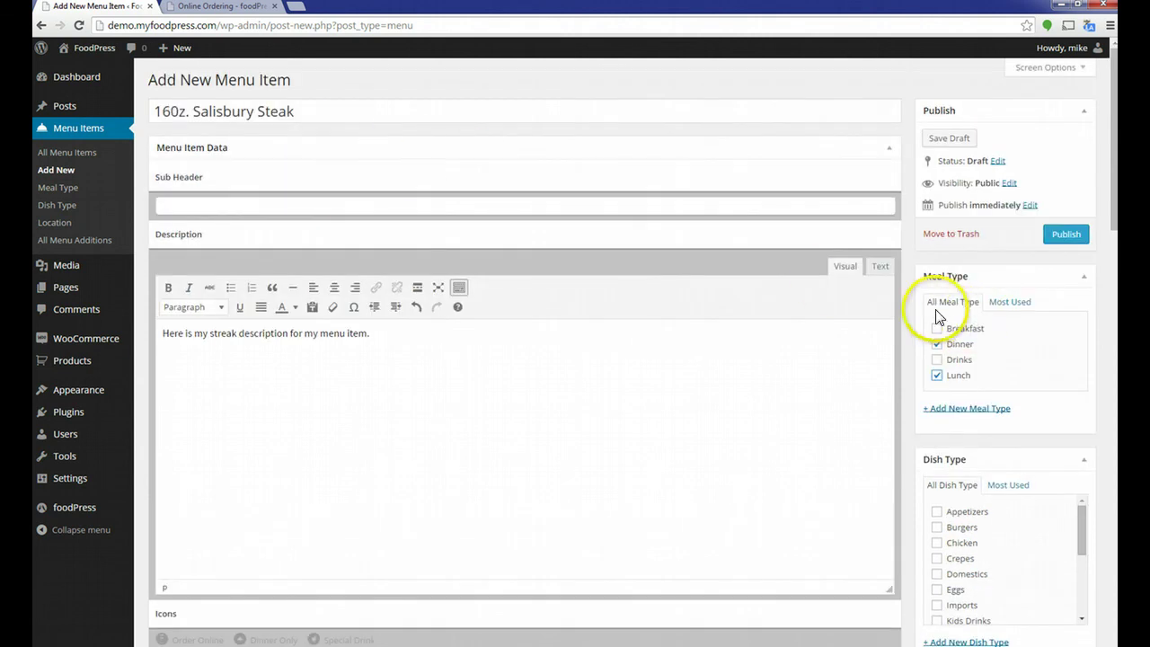
scroll(941, 308, "down", 2)
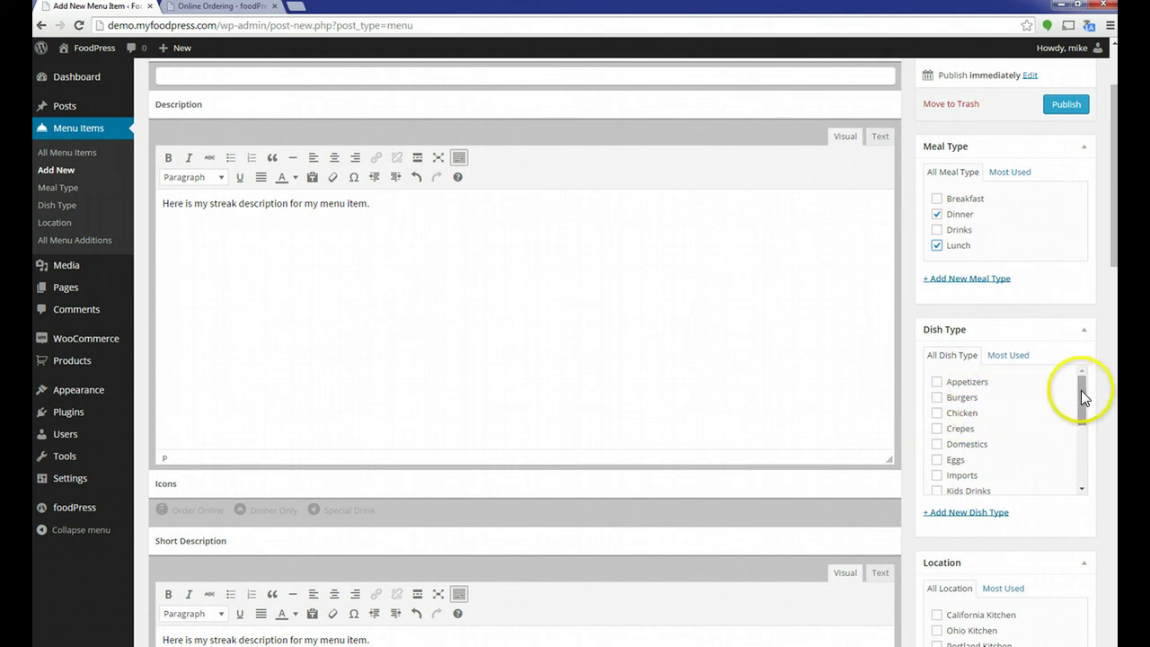
mouse_move(1082, 390)
left_mouse_down()
mouse_move(1077, 467)
mouse_move(1083, 393)
left_mouse_up()
left_click(937, 436)
left_click(938, 382)
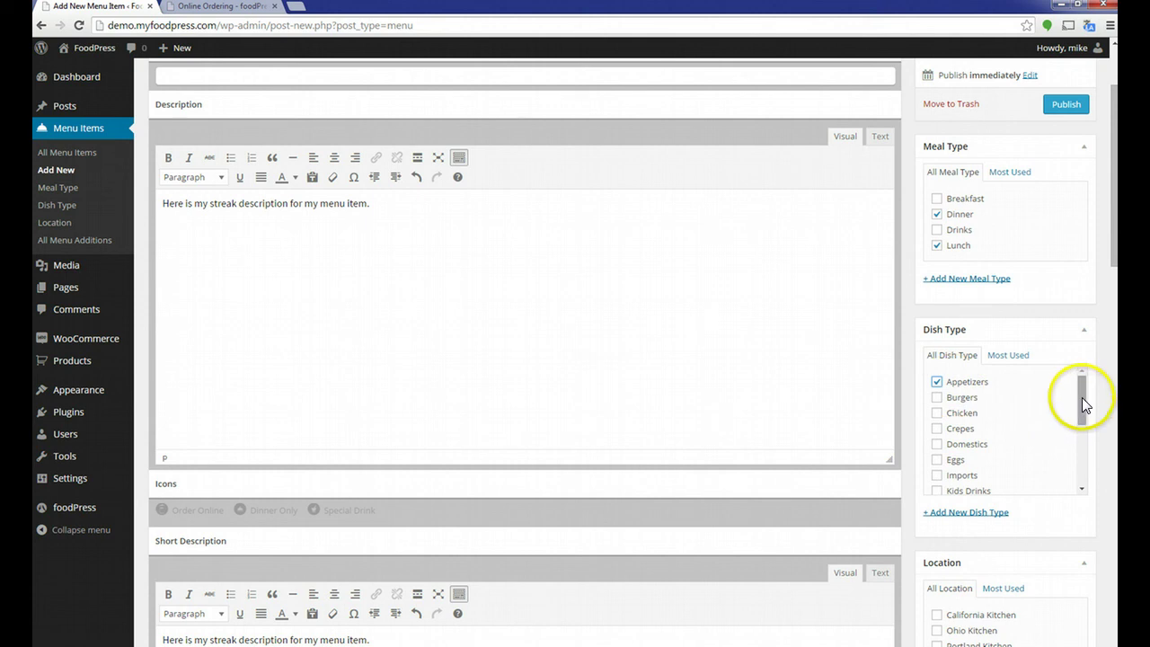
left_click_drag(1082, 397, 1081, 462)
scroll(914, 410, "down", 3)
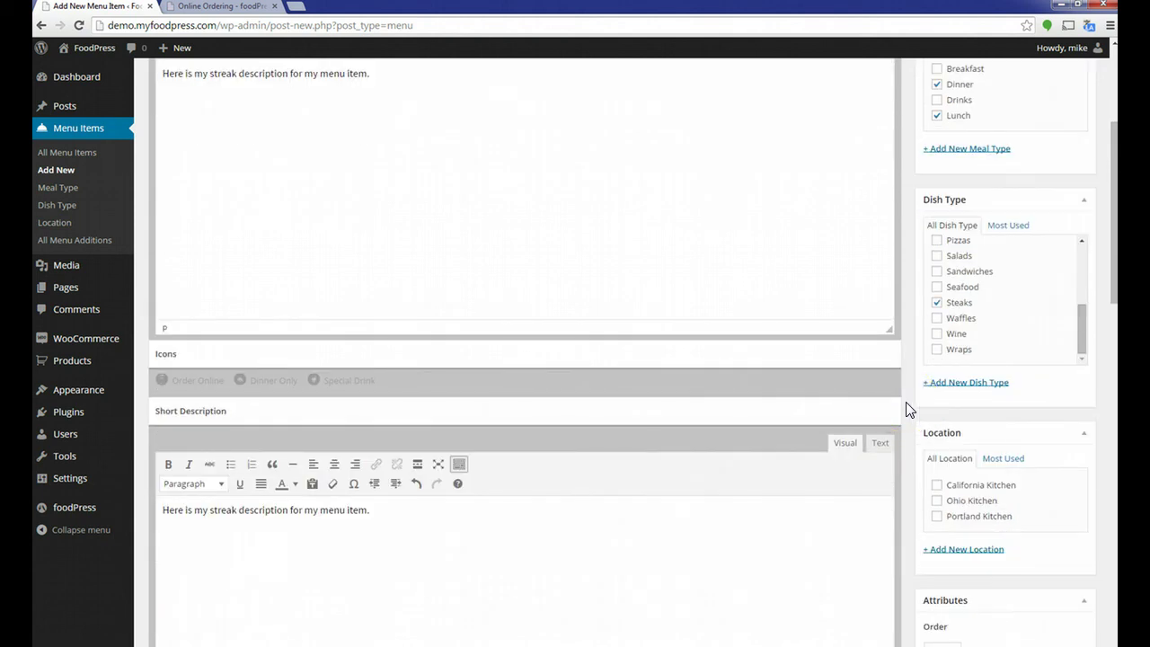
Tick Portland Kitchen, Ohio Kitchen and California Kitchen in the Location box
scroll(909, 404, "down", 3)
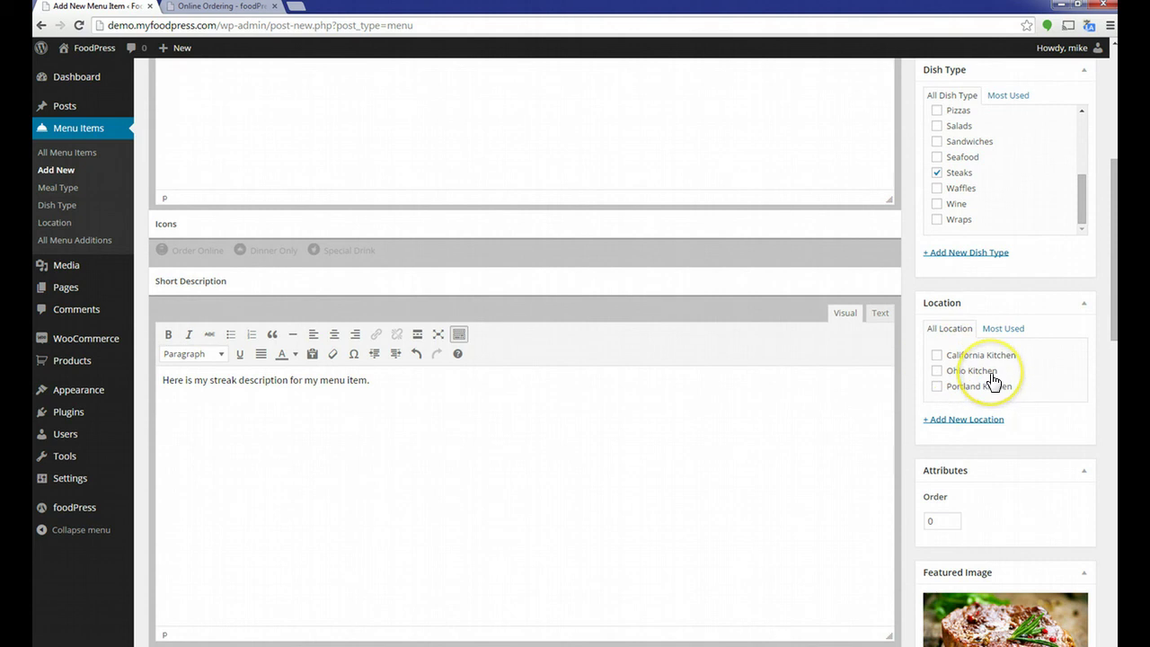
left_click(939, 387)
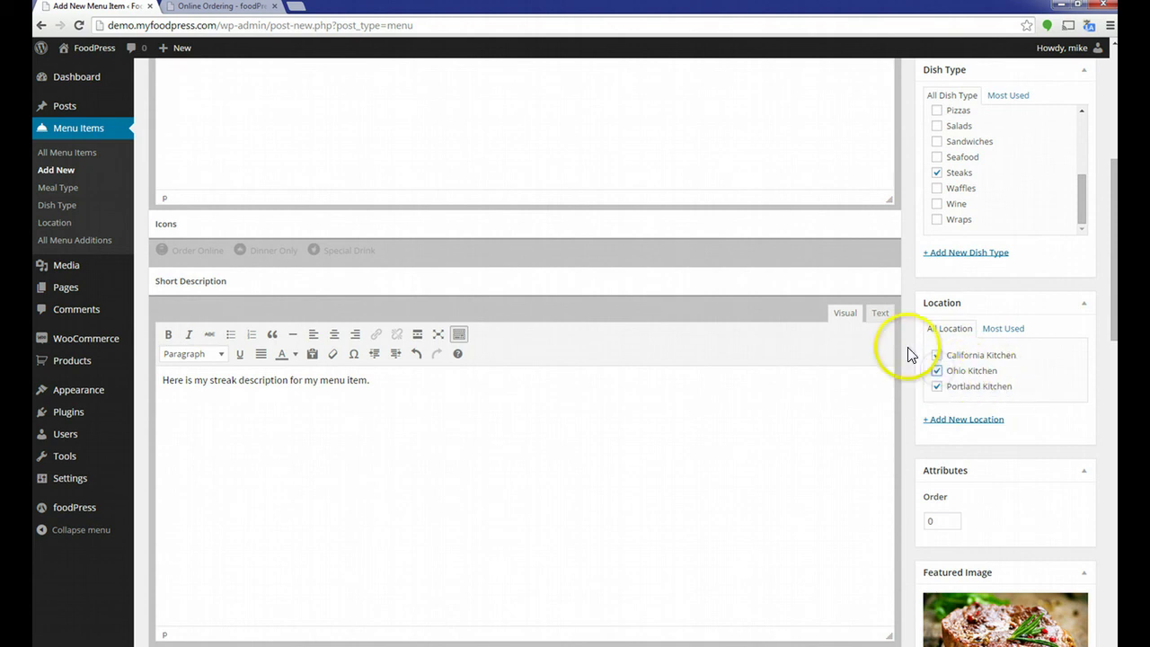
scroll(903, 413, "down", 2)
scroll(908, 409, "up", 2)
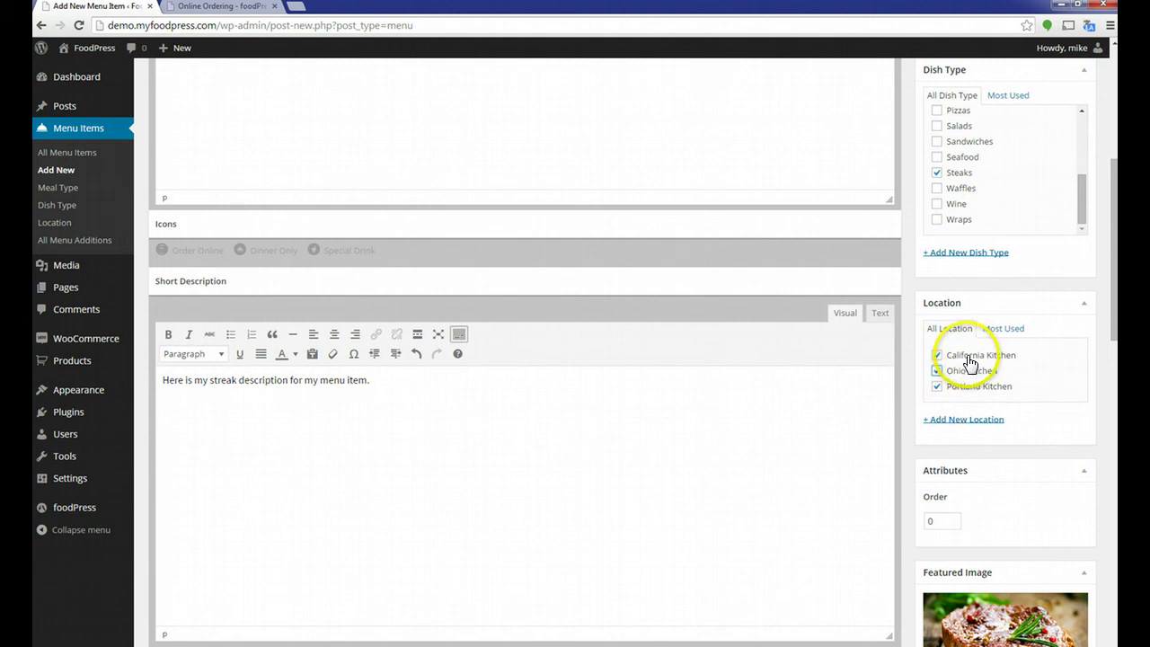
left_click(956, 371)
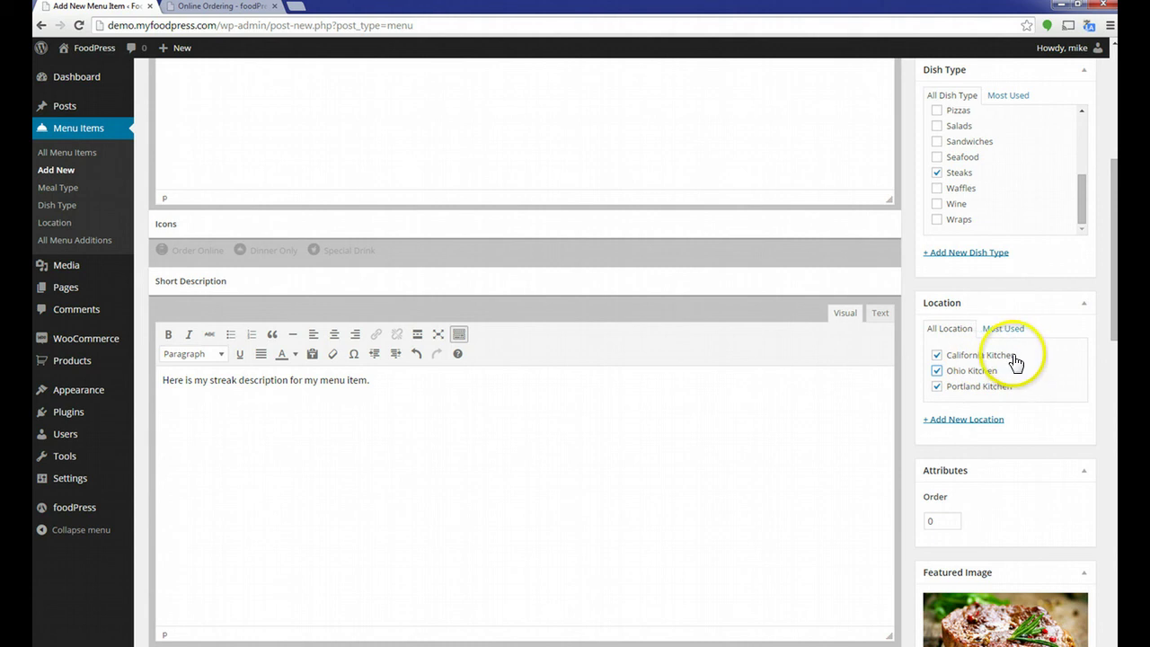
left_click(937, 370)
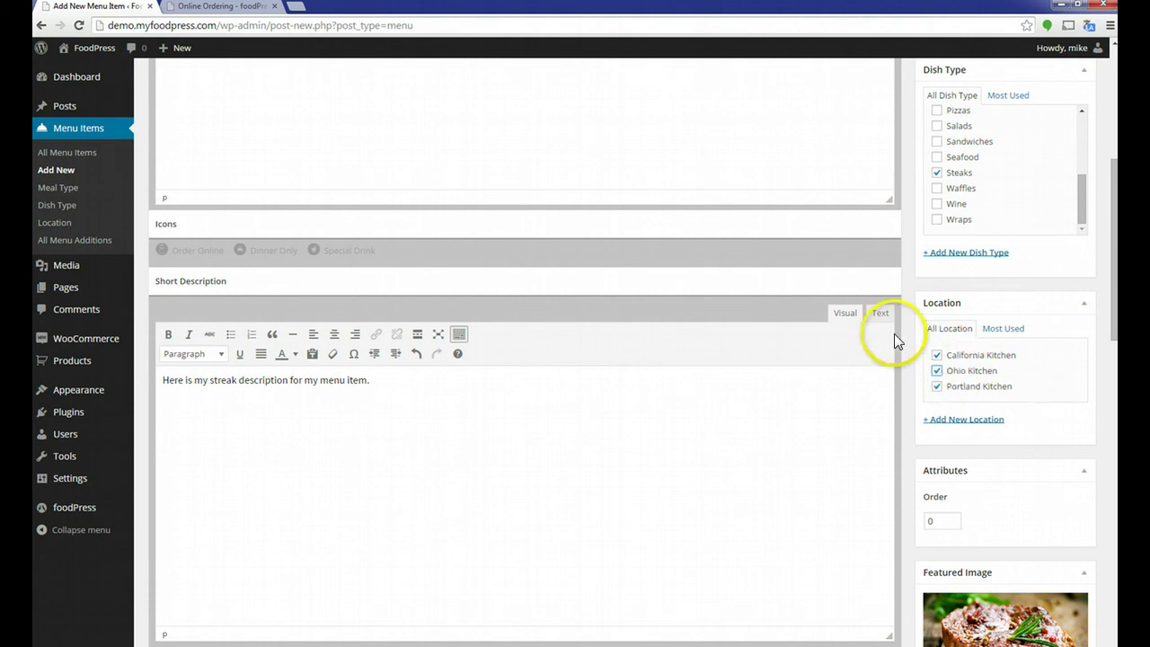
scroll(908, 364, "up", 5)
scroll(185, 368, "down", 8)
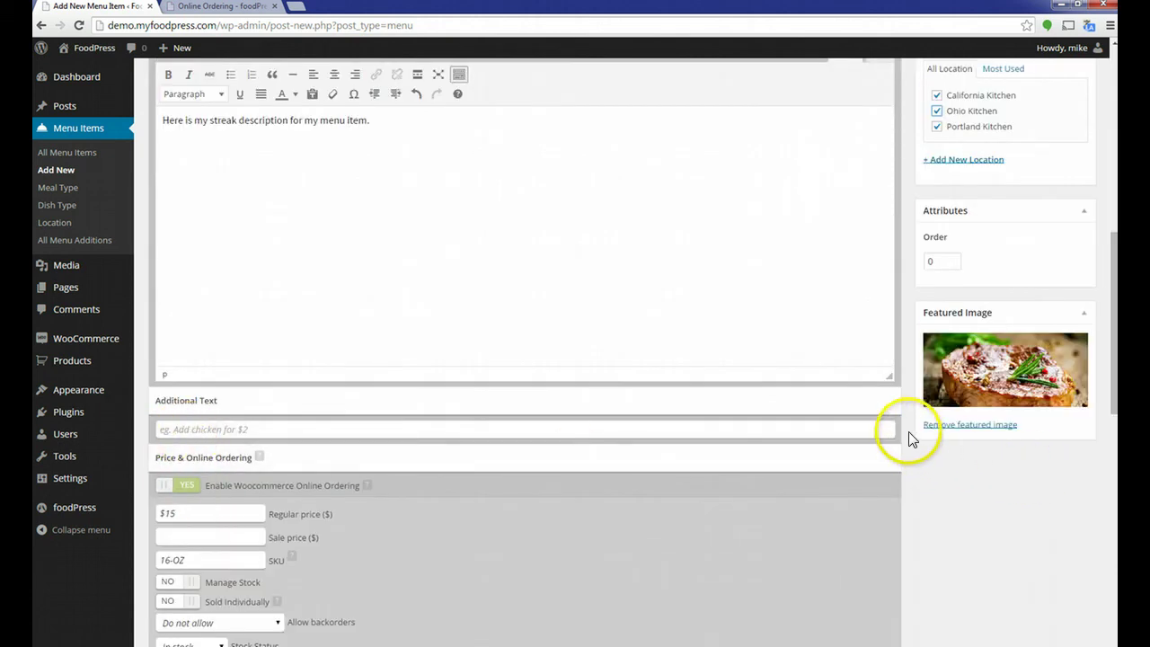
scroll(908, 431, "up", 10)
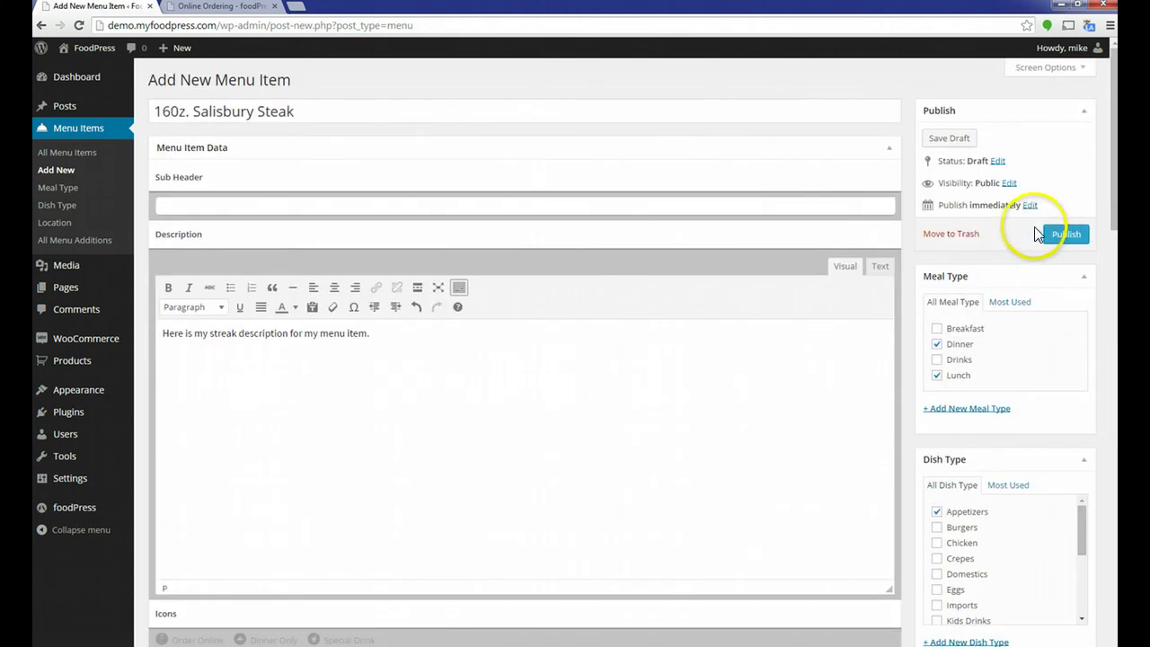
Publish the 16oz. Salisbury Steak menu item and bring up its linked WooCommerce product
left_click(1063, 236)
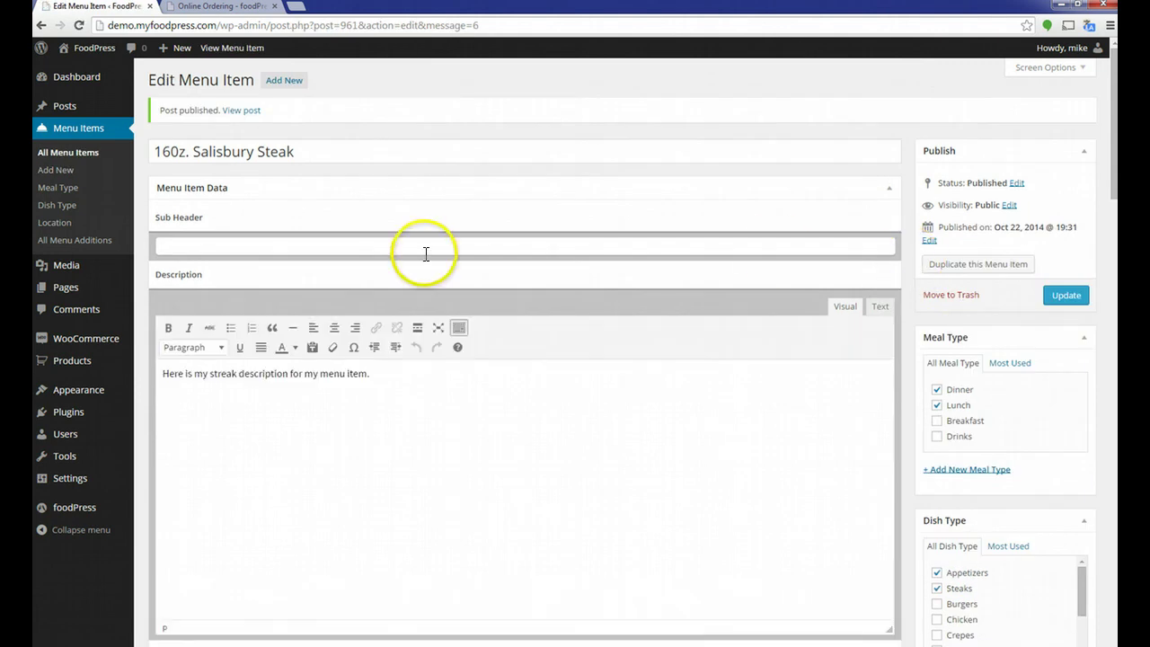
scroll(363, 462, "down", 6)
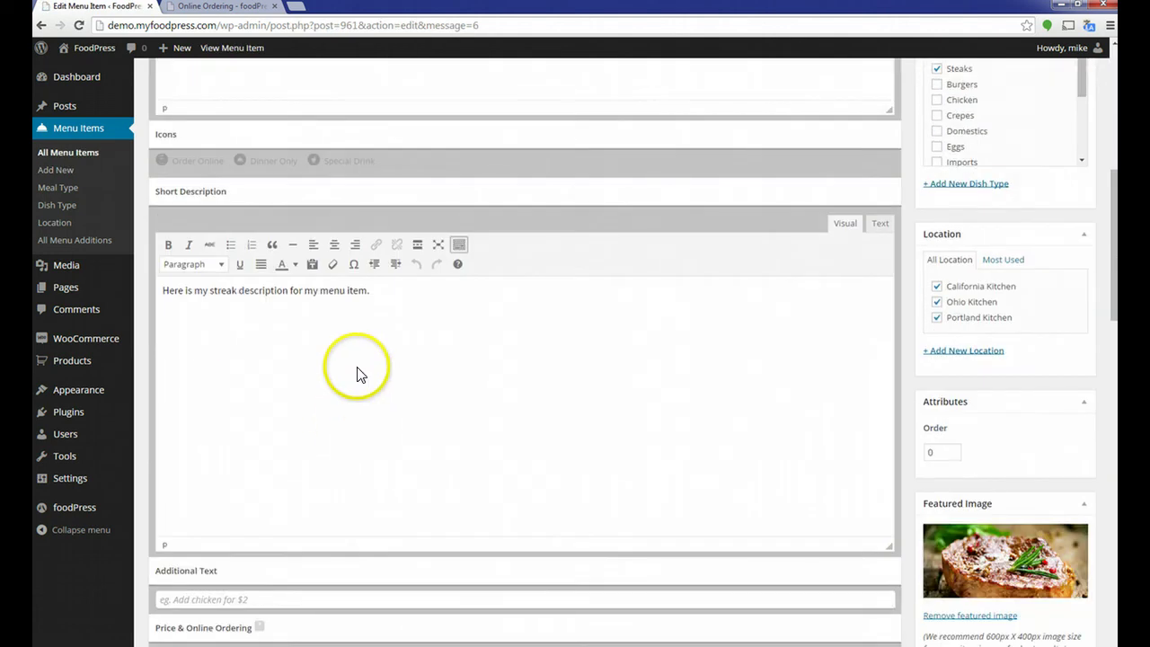
scroll(358, 368, "down", 4)
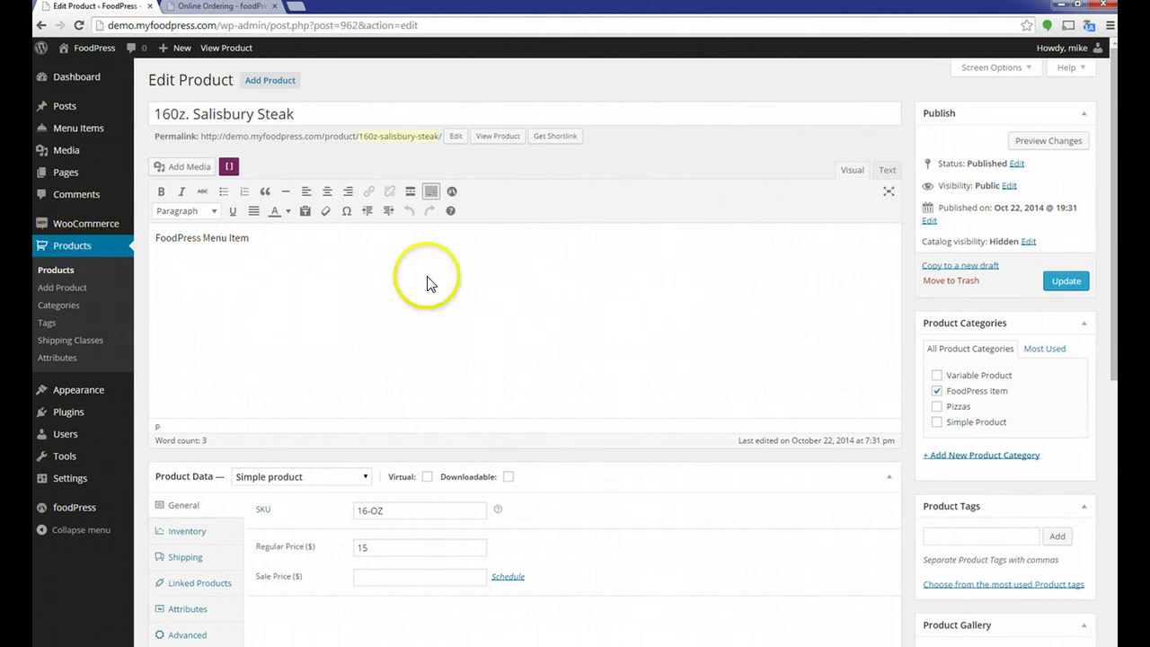
Untick FoodPress Item in the product's categories so no category stays checked
left_click(320, 113)
scroll(404, 347, "down", 1)
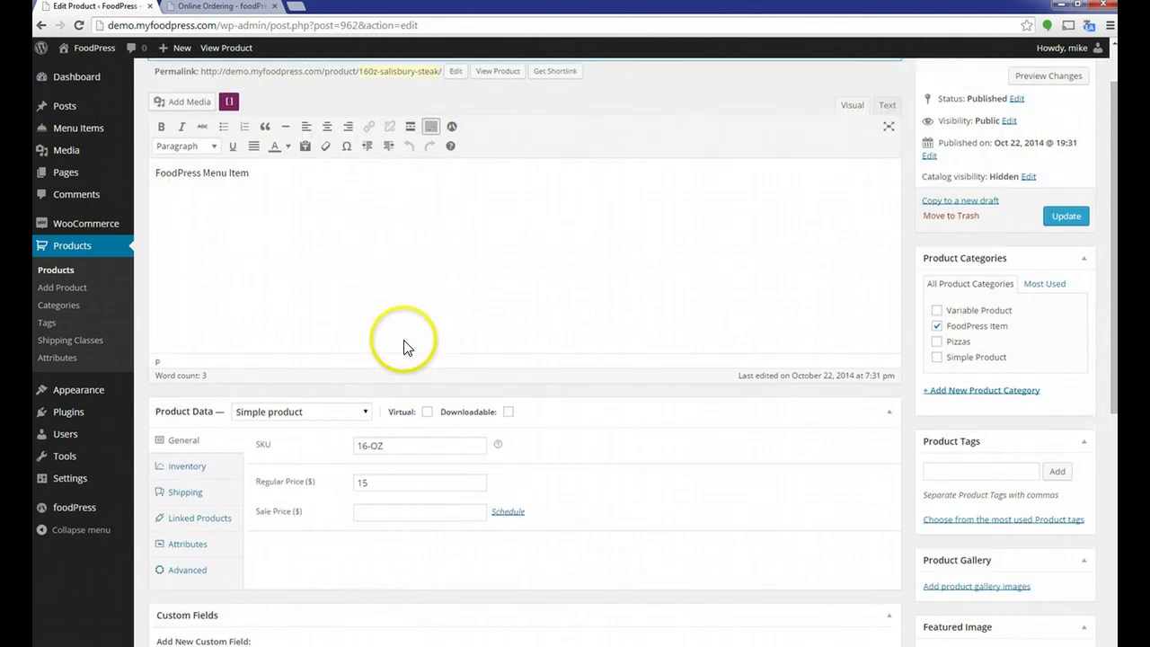
scroll(403, 348, "down", 4)
scroll(398, 339, "up", 3)
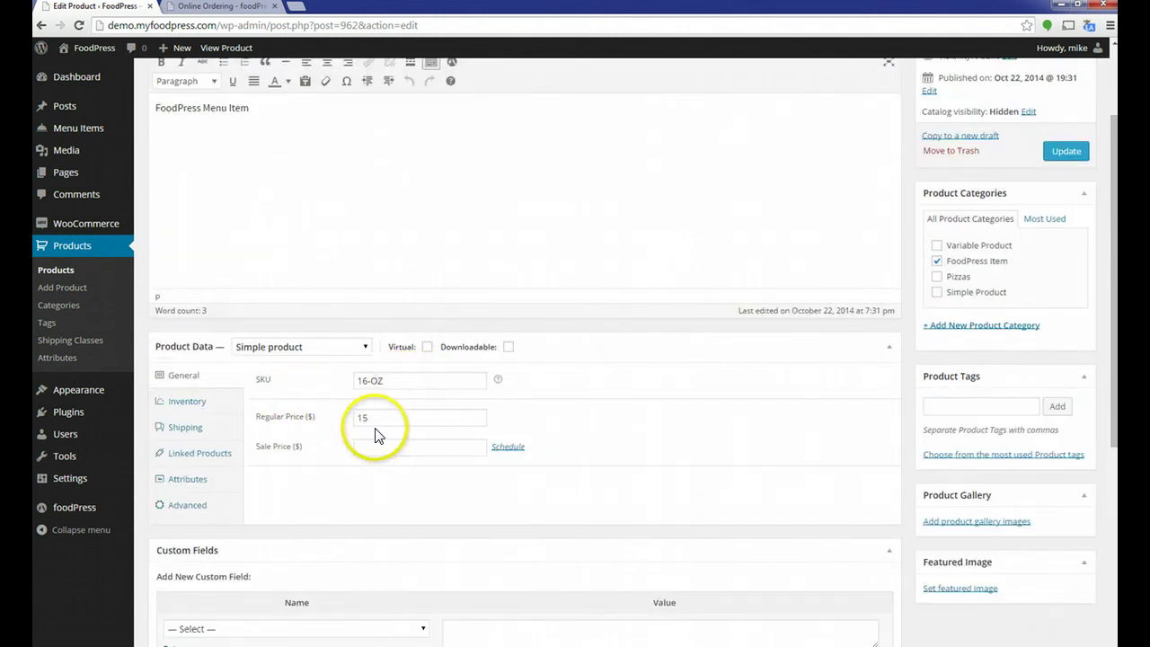
scroll(350, 291, "up", 2)
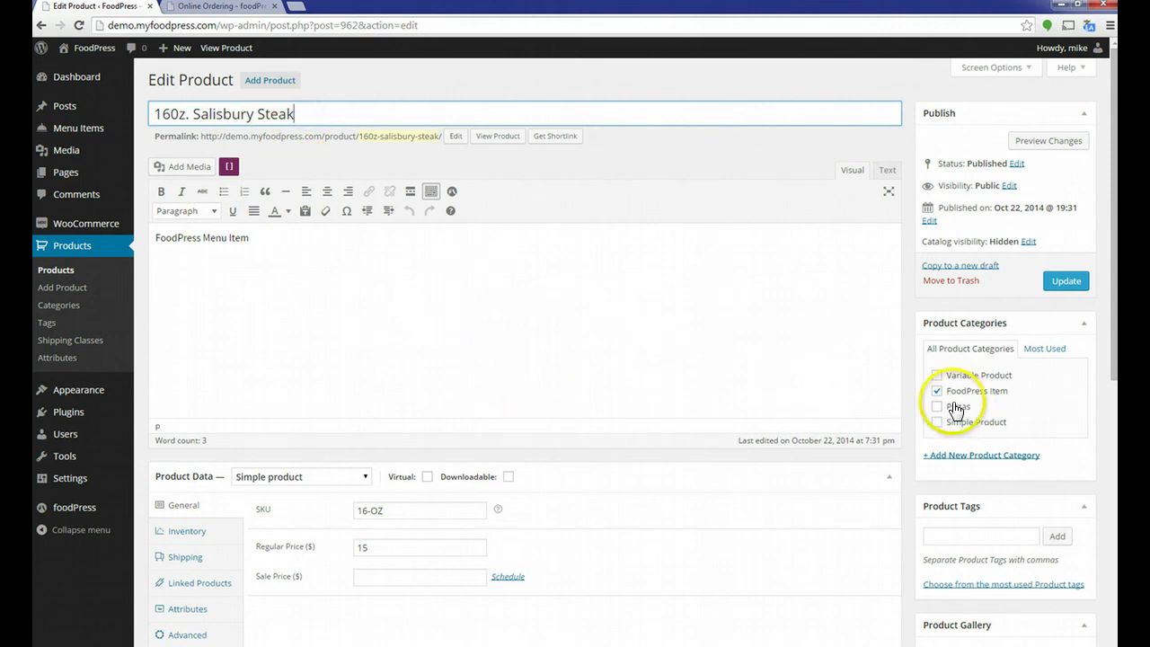
left_click(909, 336)
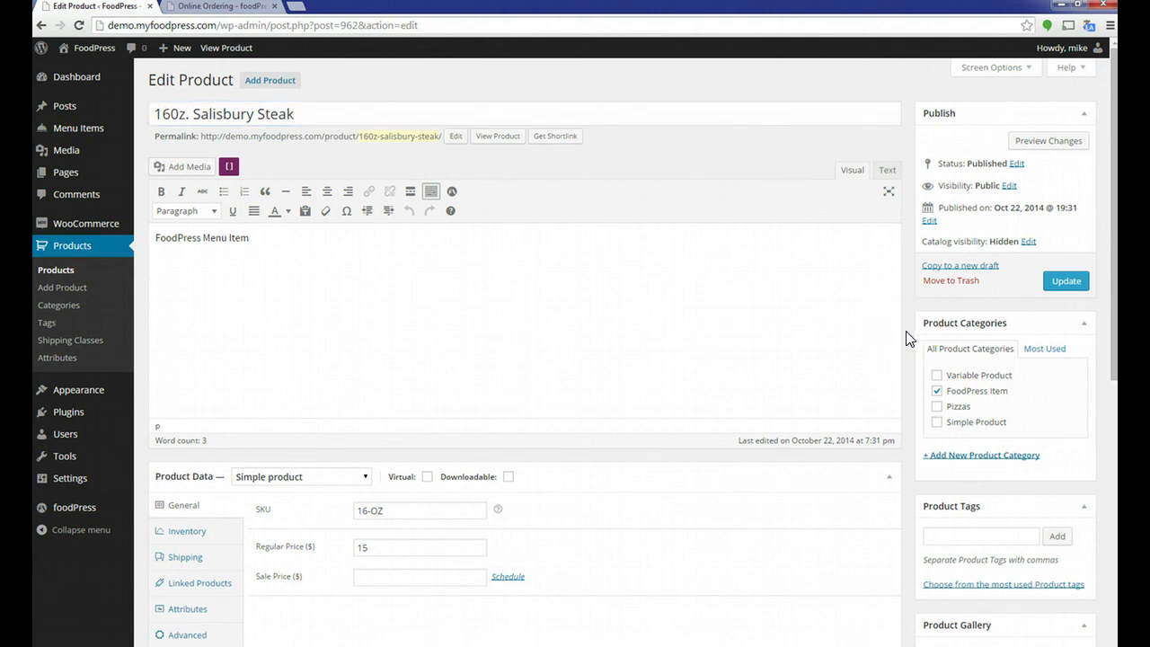
left_click(938, 391)
Create a new Steaks product category and leave it as the only ticked category
left_click(949, 421)
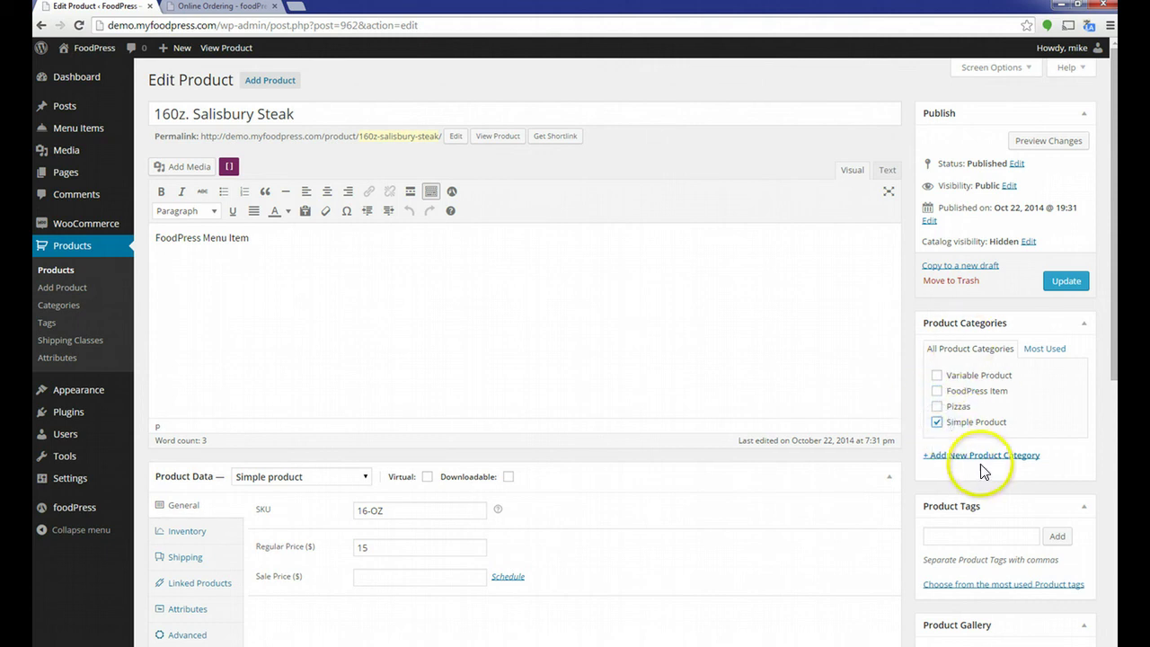
left_click(982, 458)
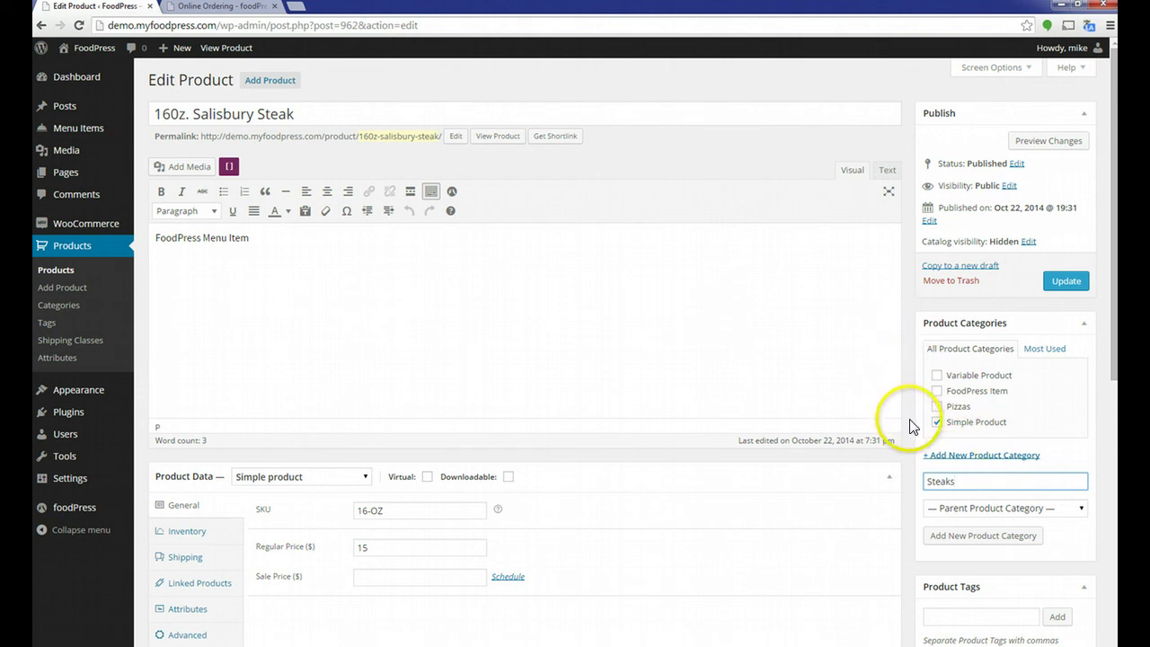
left_click(962, 536)
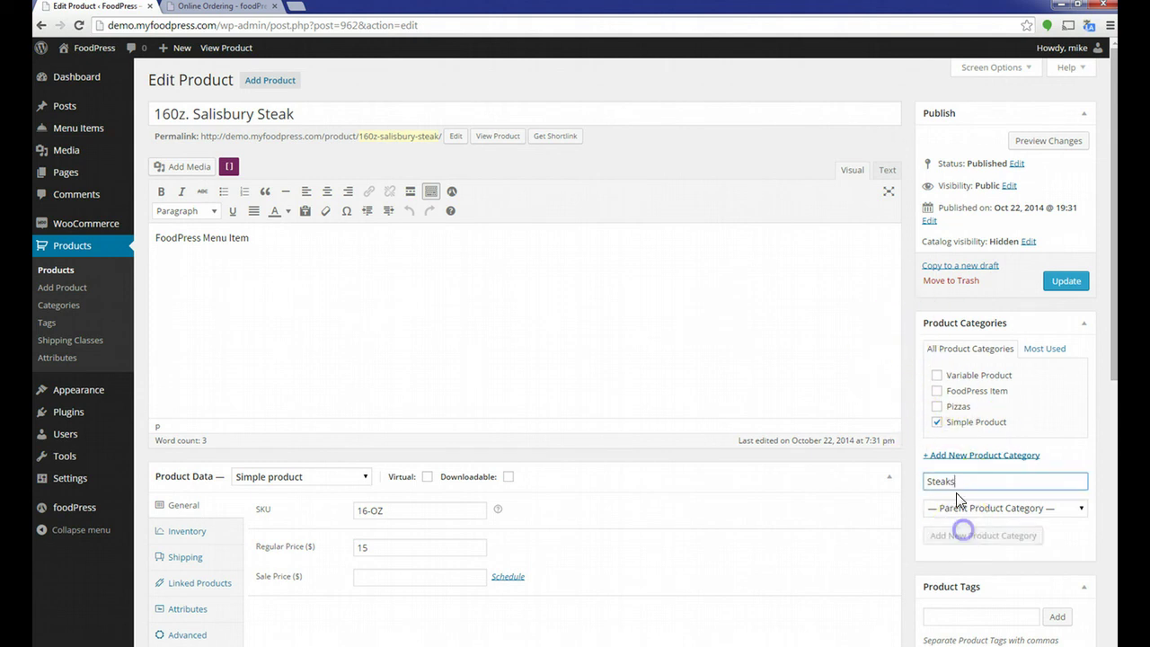
left_click(938, 437)
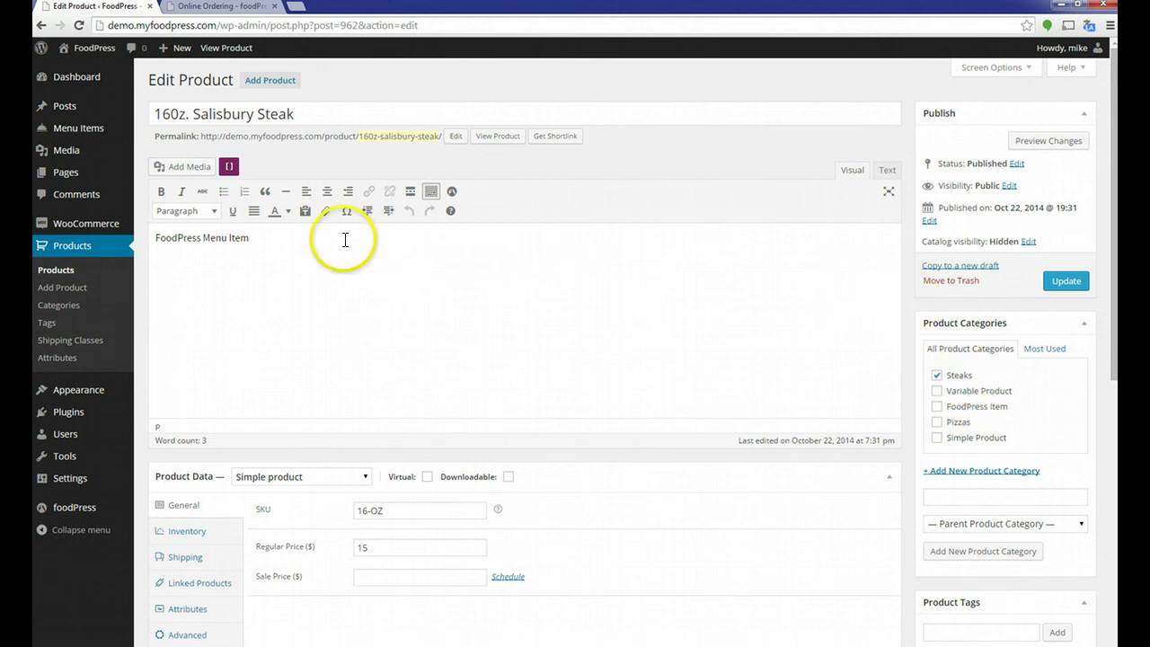
Replace the placeholder description with 'Here is my streak description for my menu item.'
left_click_drag(277, 239, 135, 254)
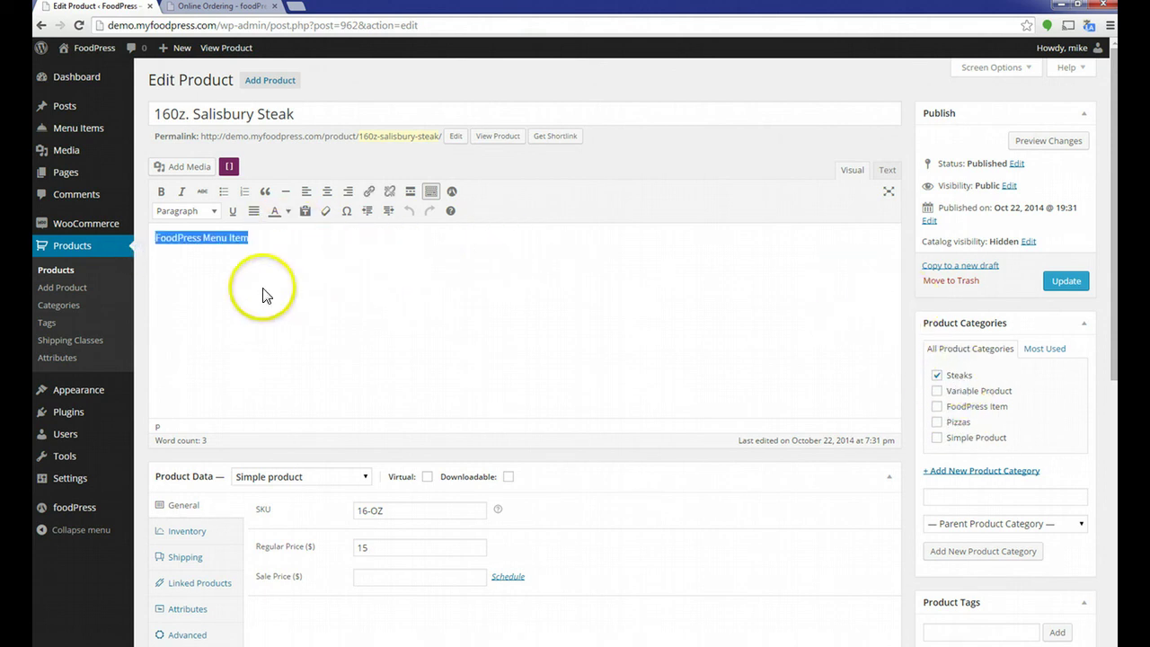
type("Here is my streak description for my menu item.")
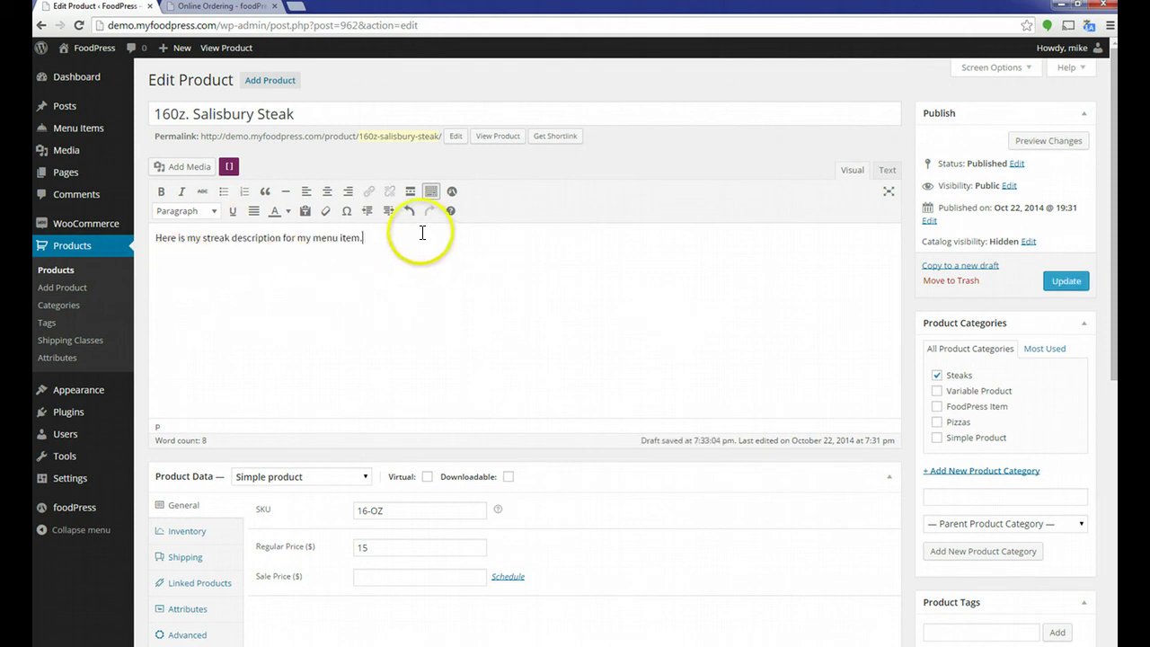
left_click_drag(407, 237, 144, 239)
left_click(492, 288)
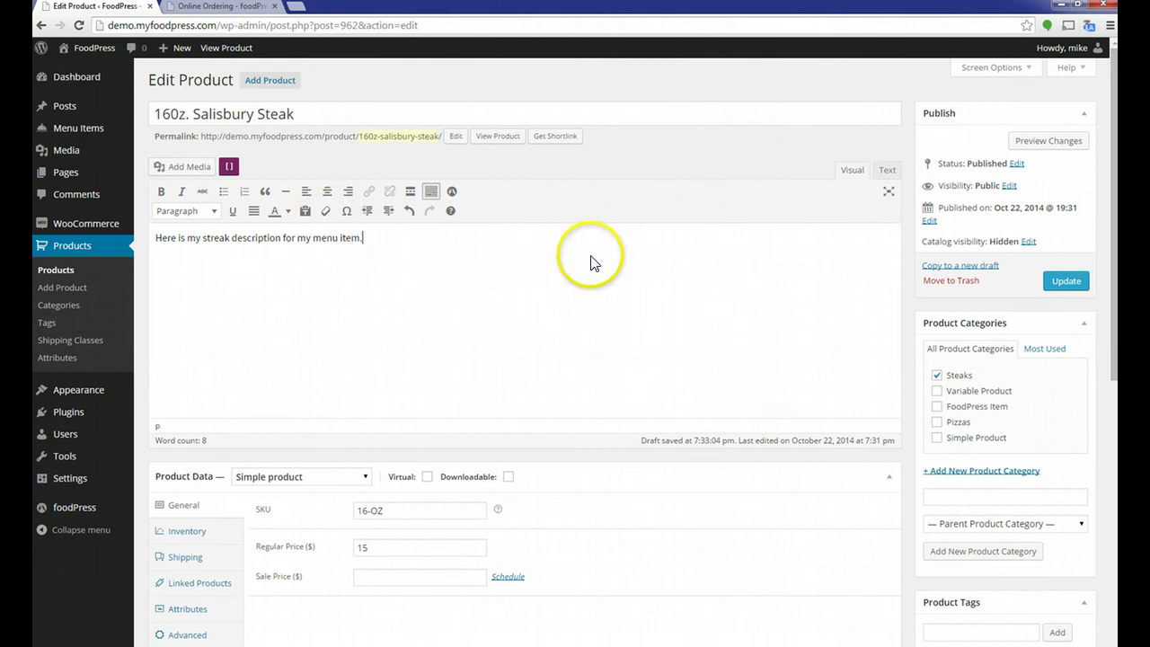
Check the Product Data type choices, keeping the product as a Simple product
scroll(634, 287, "down", 2)
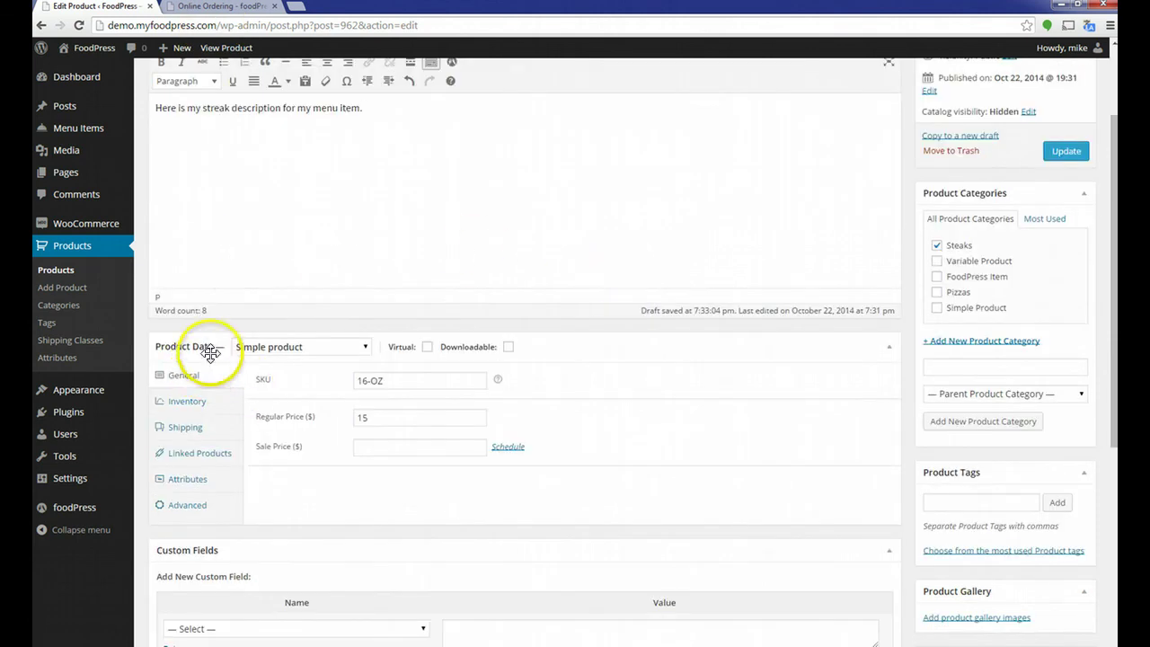
left_click(318, 347)
left_click(317, 349)
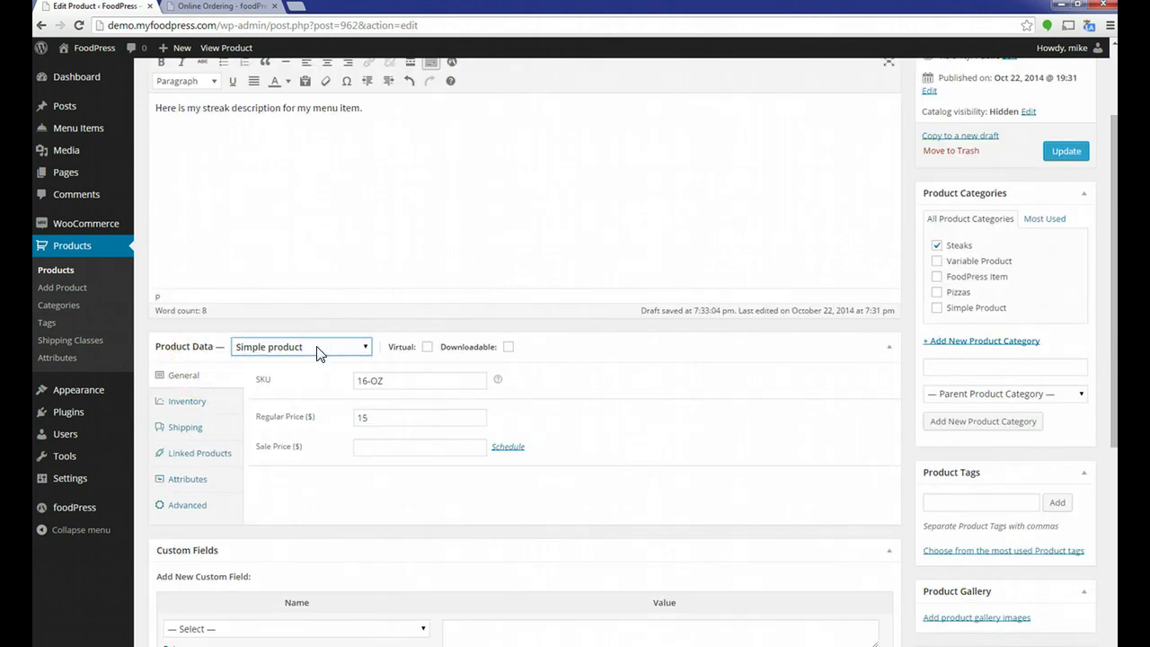
scroll(319, 353, "up", 1)
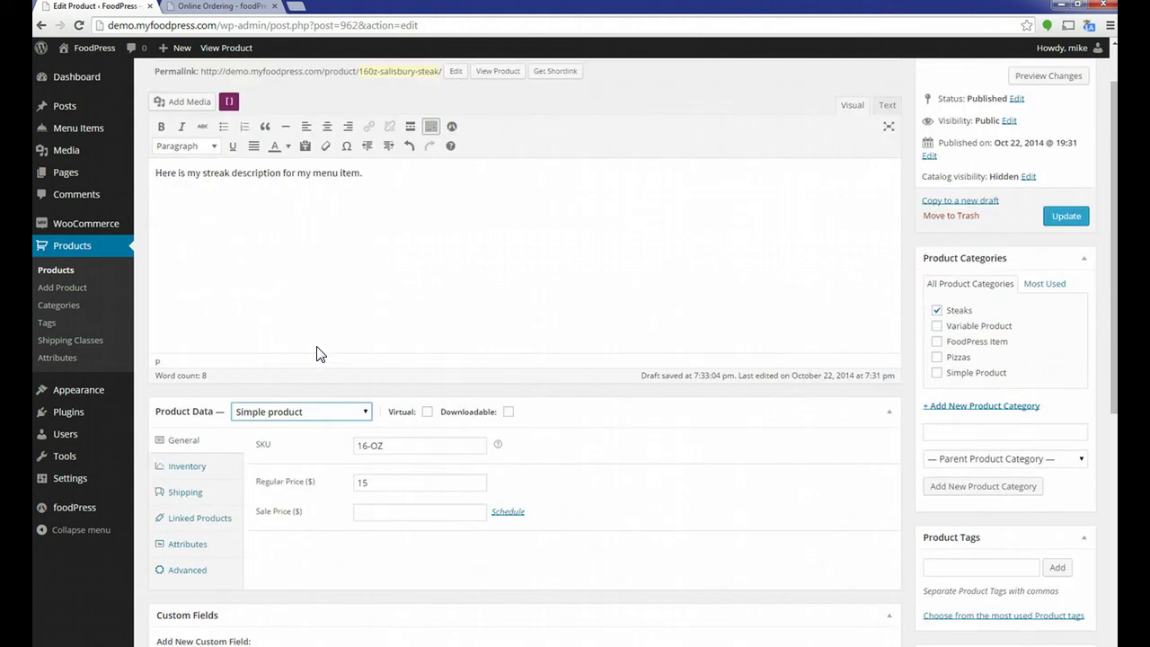
scroll(314, 353, "down", 1)
left_click(313, 348)
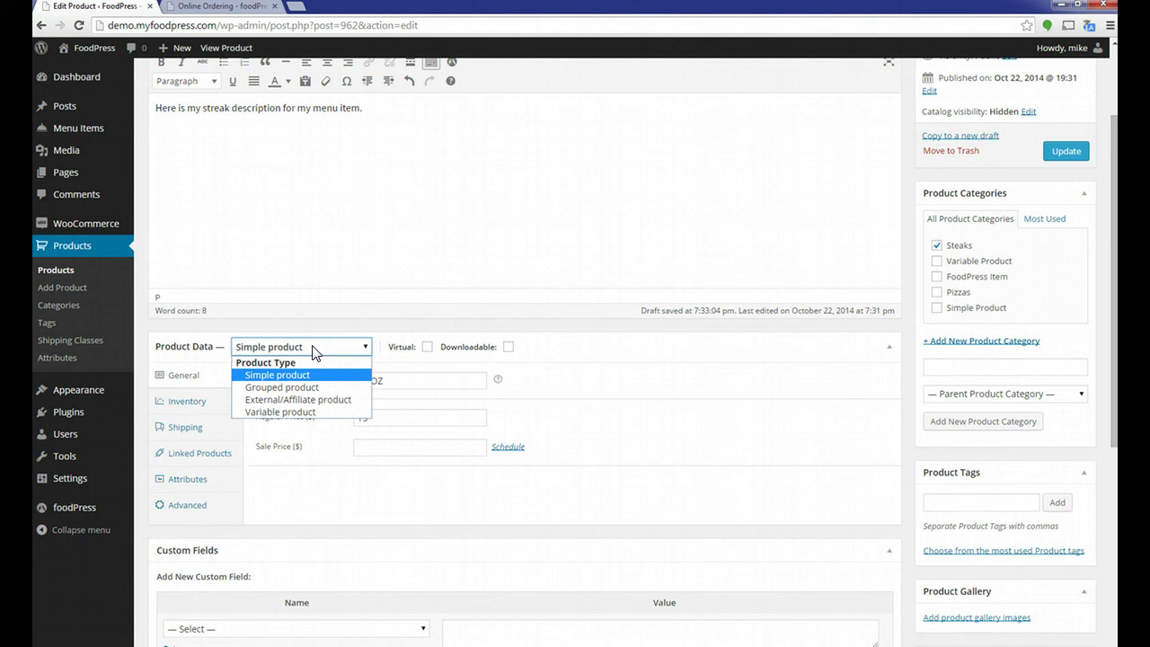
left_click(318, 357)
left_click(333, 270)
left_click(320, 349)
left_click(354, 222)
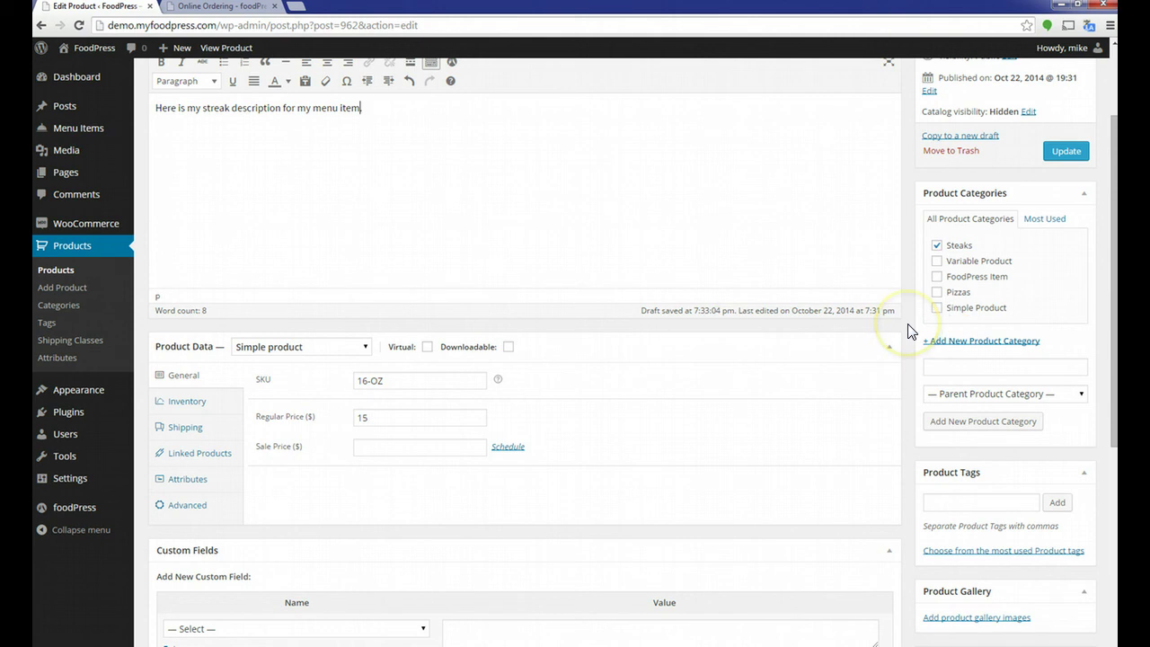
scroll(904, 329, "down", 2)
scroll(413, 234, "up", 3)
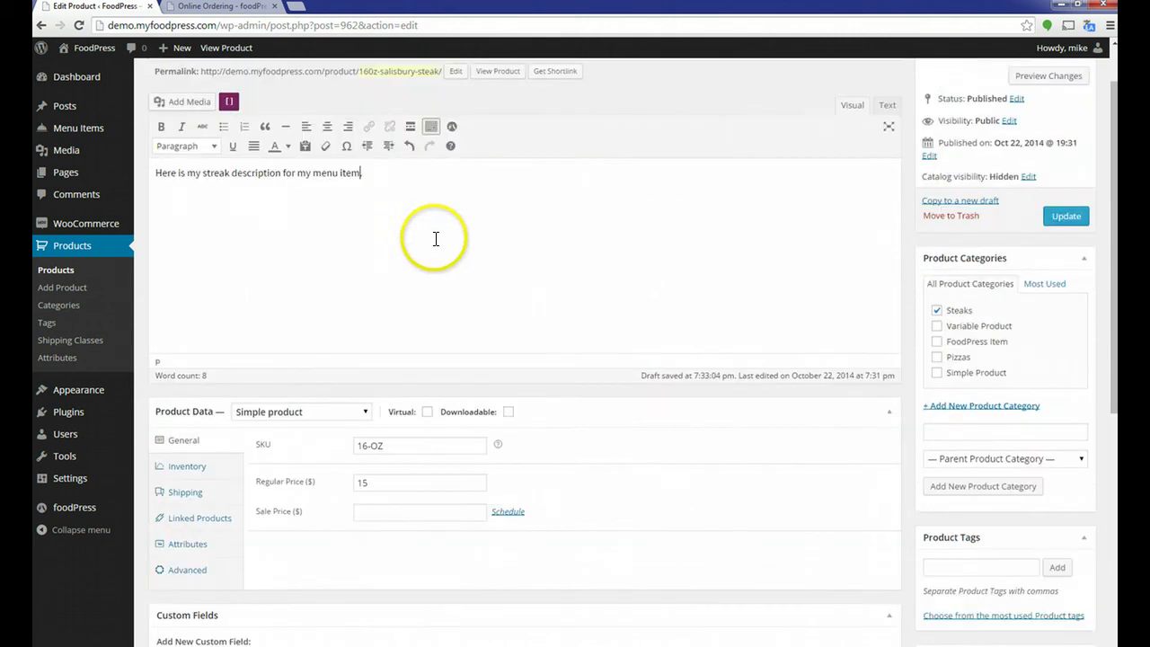
scroll(414, 240, "up", 1)
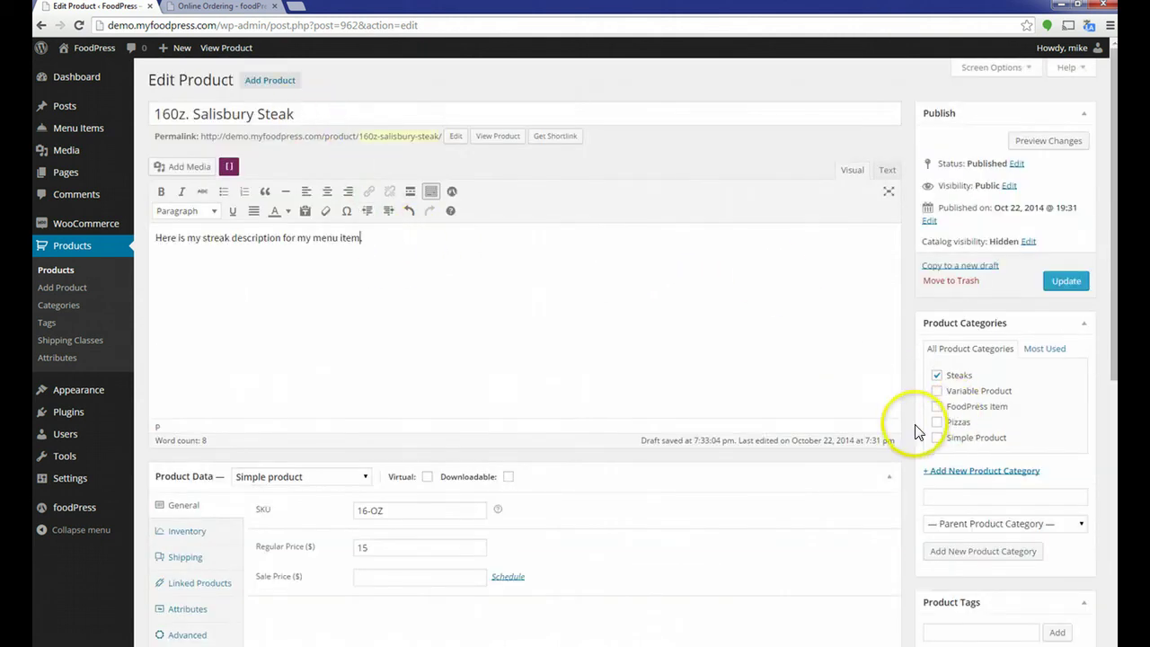
scroll(915, 433, "down", 3)
scroll(916, 449, "down", 1)
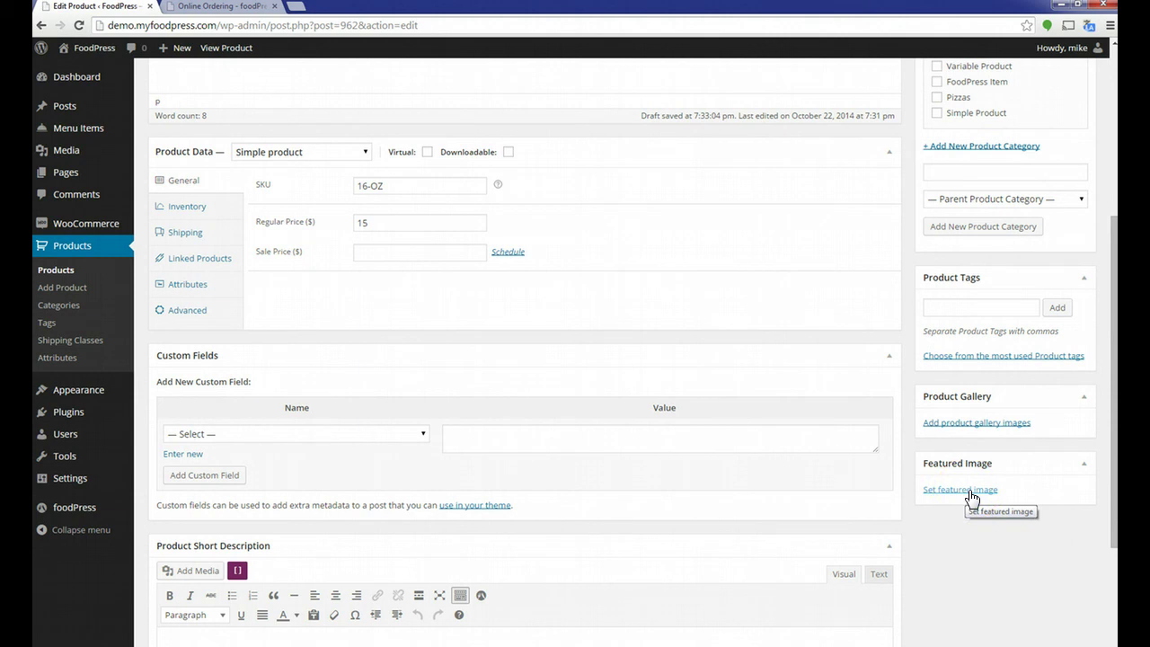
Set the grilled steak photo as the product's featured image and update the product
left_click(969, 490)
left_click(102, 373)
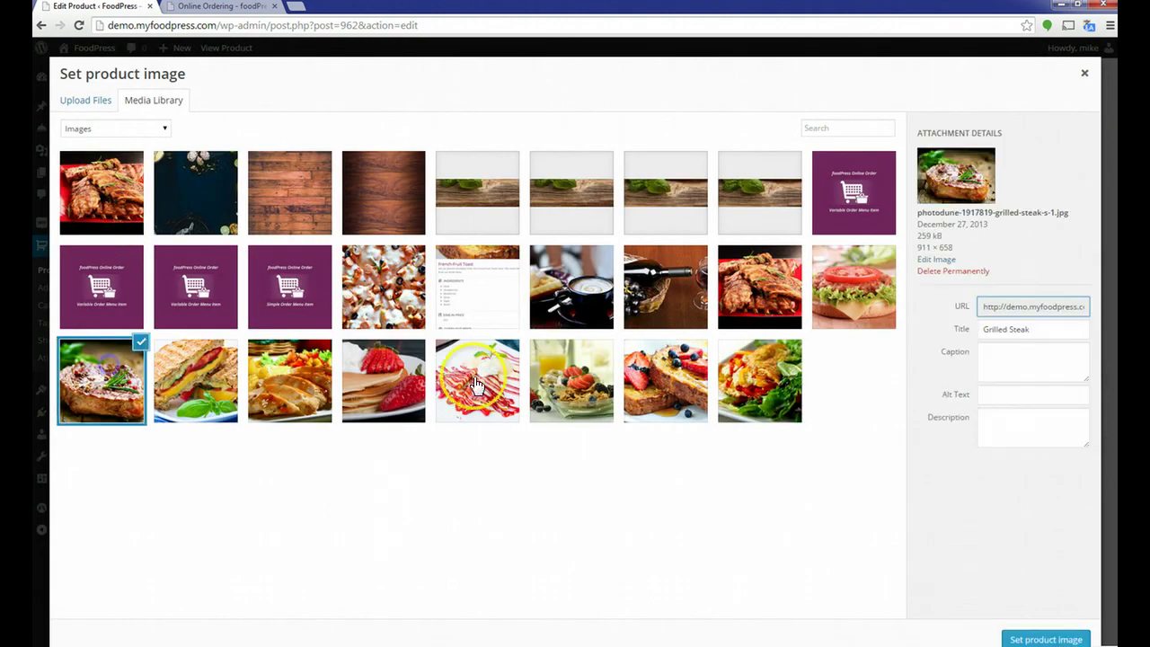
left_click(1048, 637)
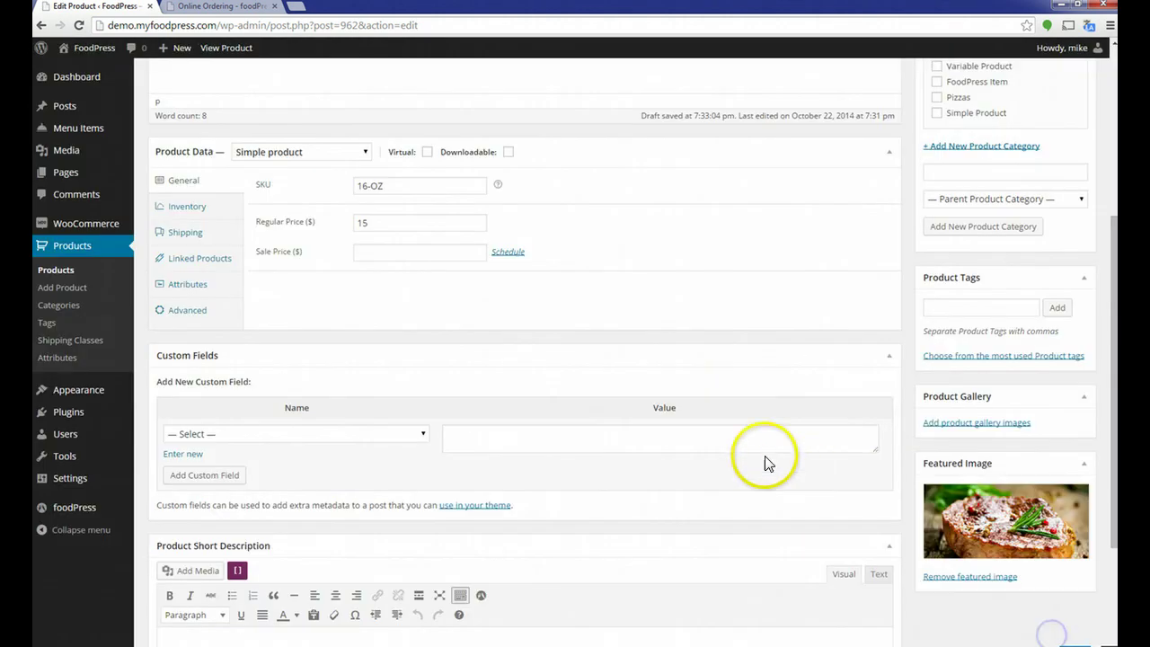
scroll(908, 450, "down", 3)
scroll(906, 448, "up", 10)
left_click(1067, 281)
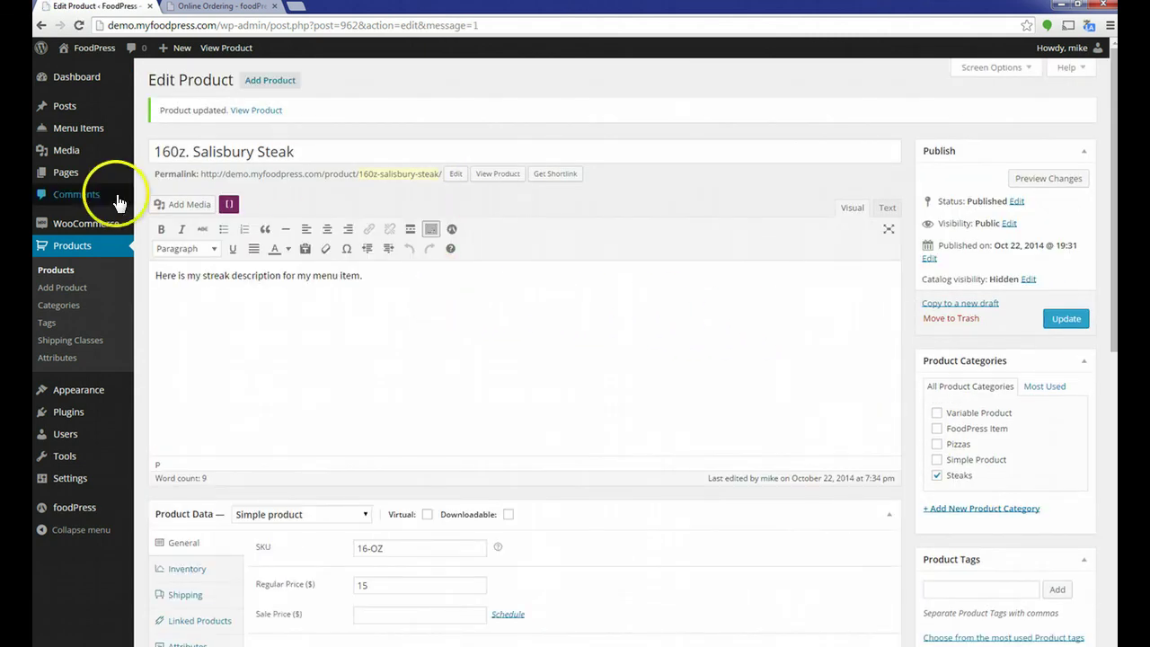
Start a new page titled 'Simple Product' and bring up the foodPress Shortcode Generator
mouse_move(70, 180)
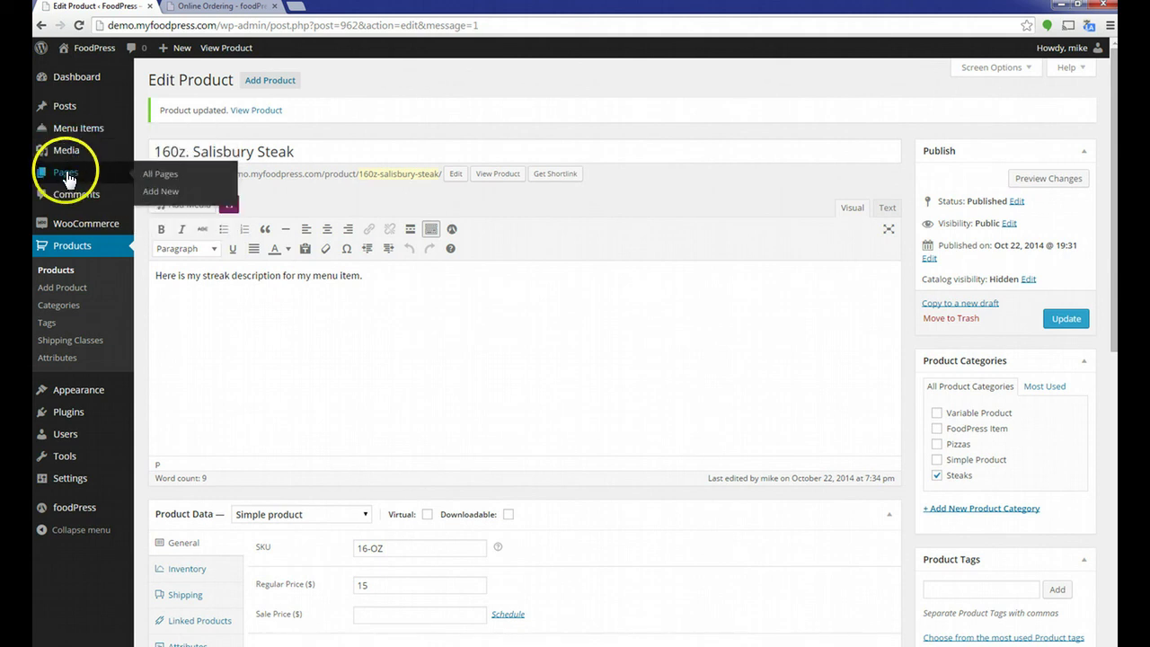
left_click(67, 179)
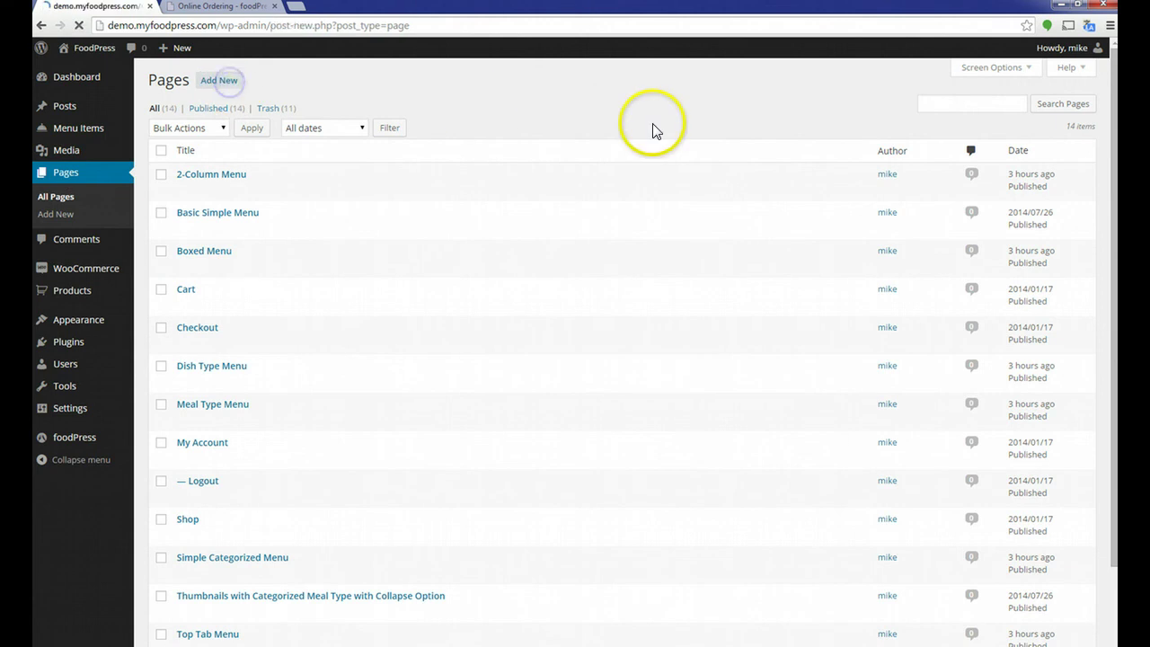
left_click(229, 83)
left_click(497, 117)
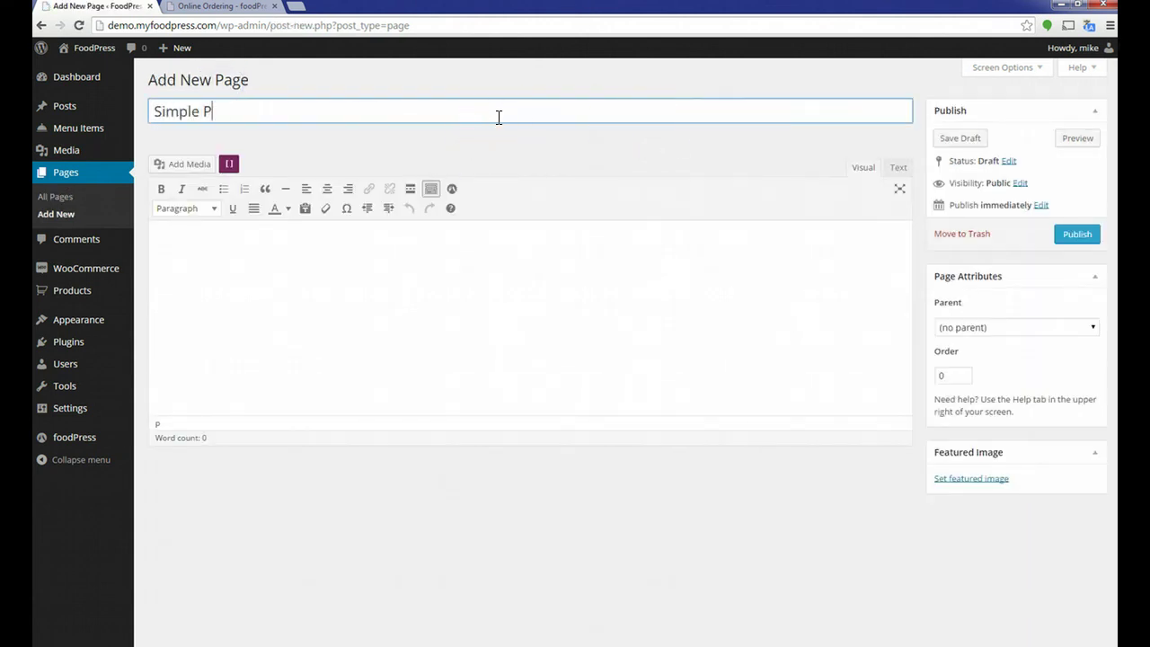
left_click(491, 277)
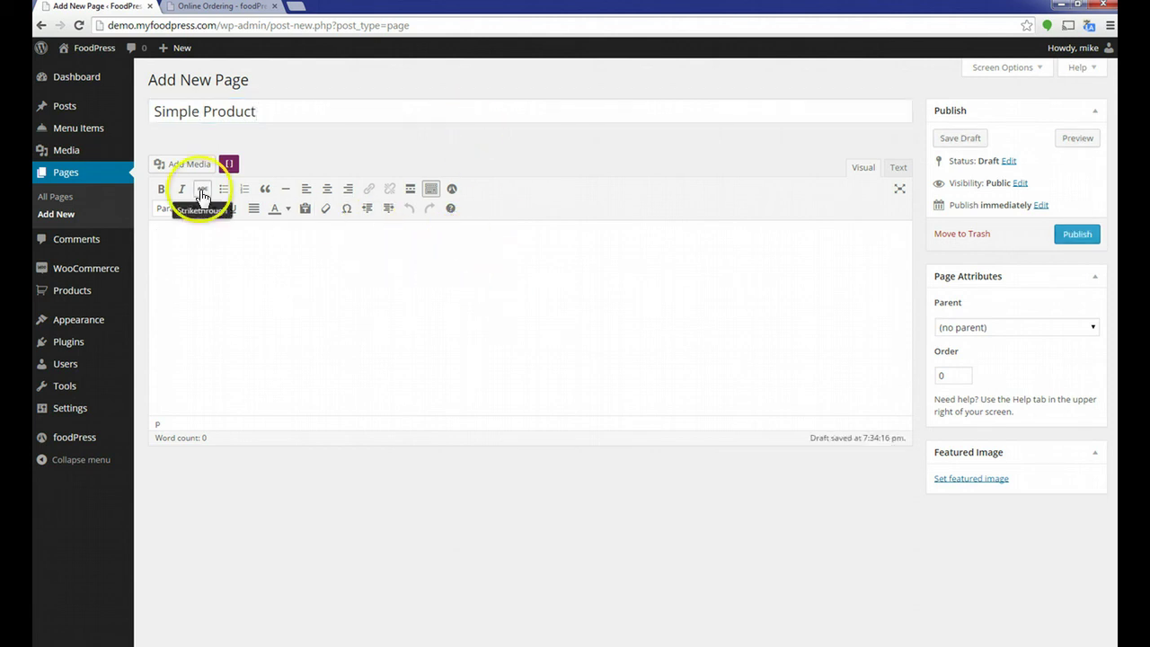
left_click(229, 164)
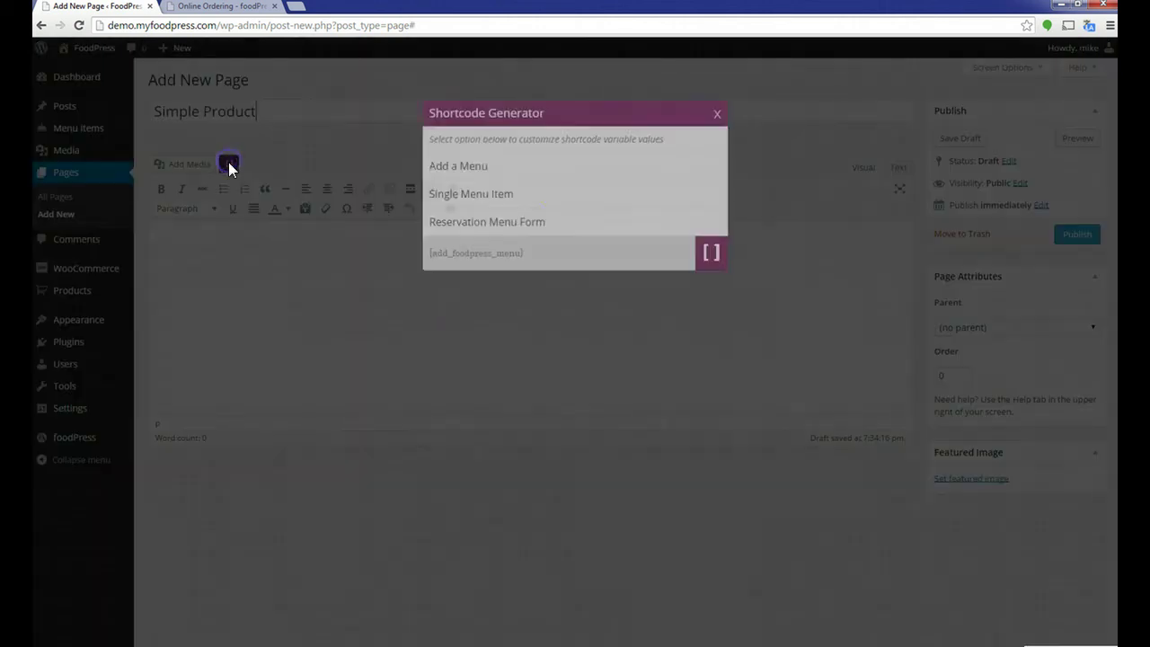
Look over the Single Menu Item shortcode options, then dismiss the generator without inserting
left_click(568, 151)
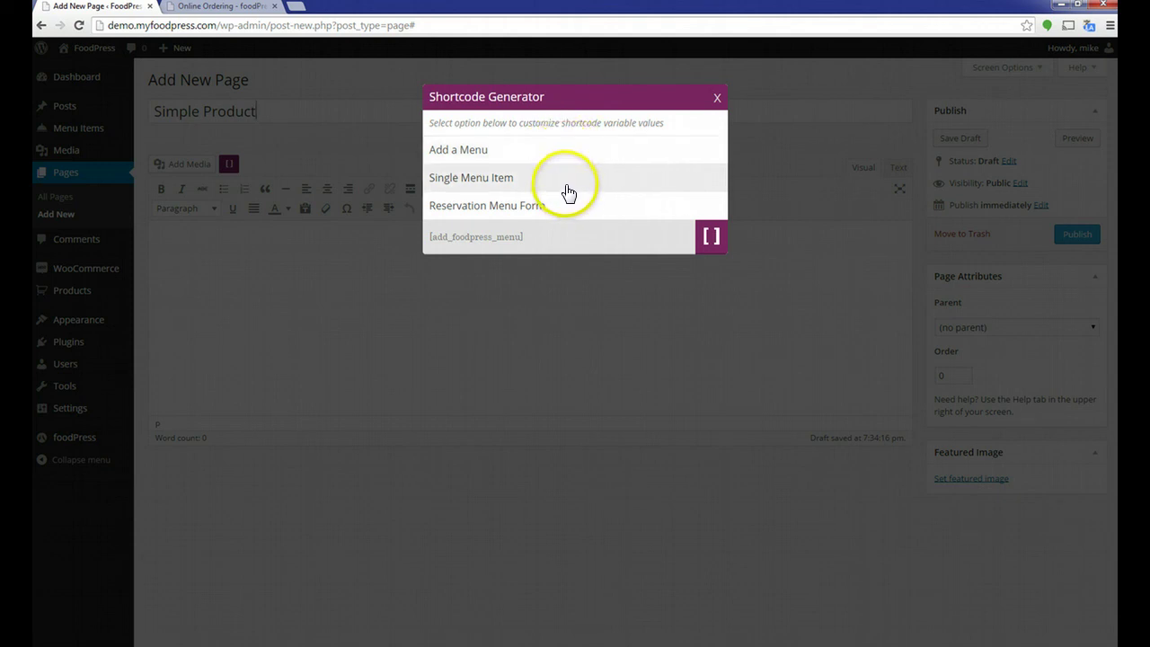
left_click(559, 179)
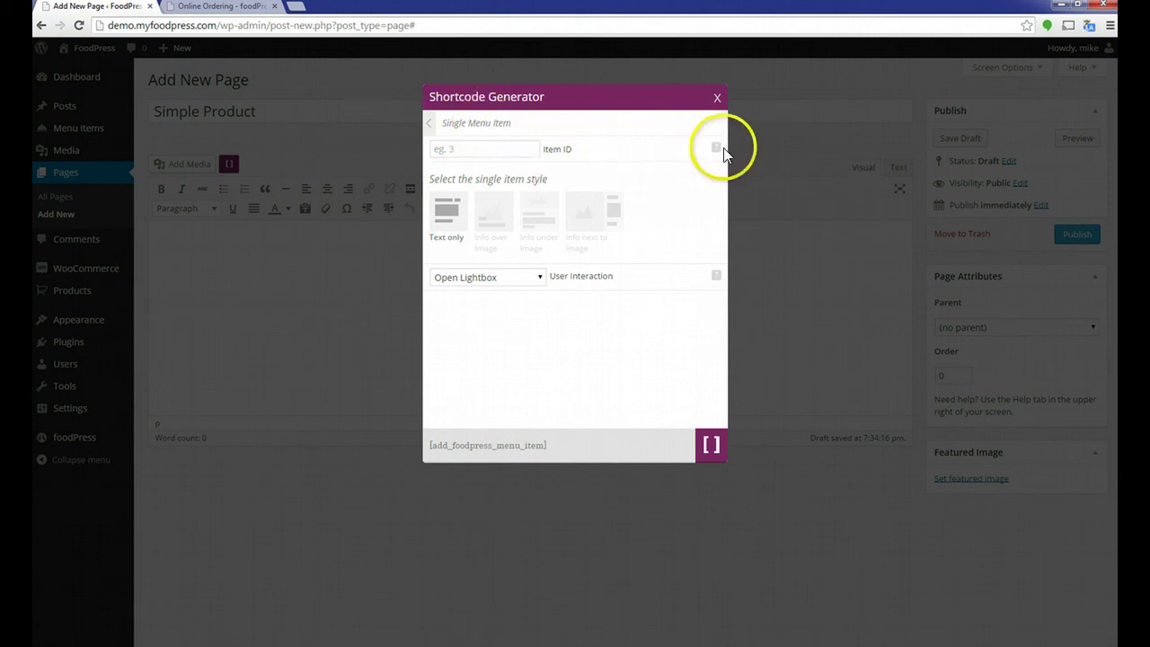
left_click(508, 149)
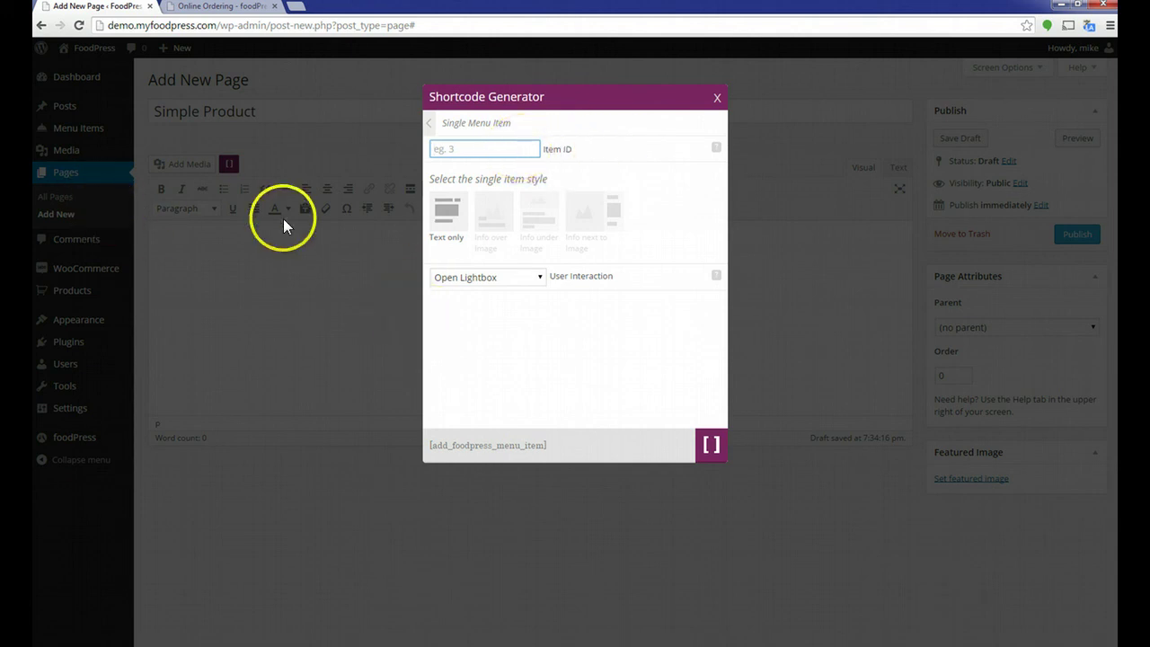
left_click(374, 288)
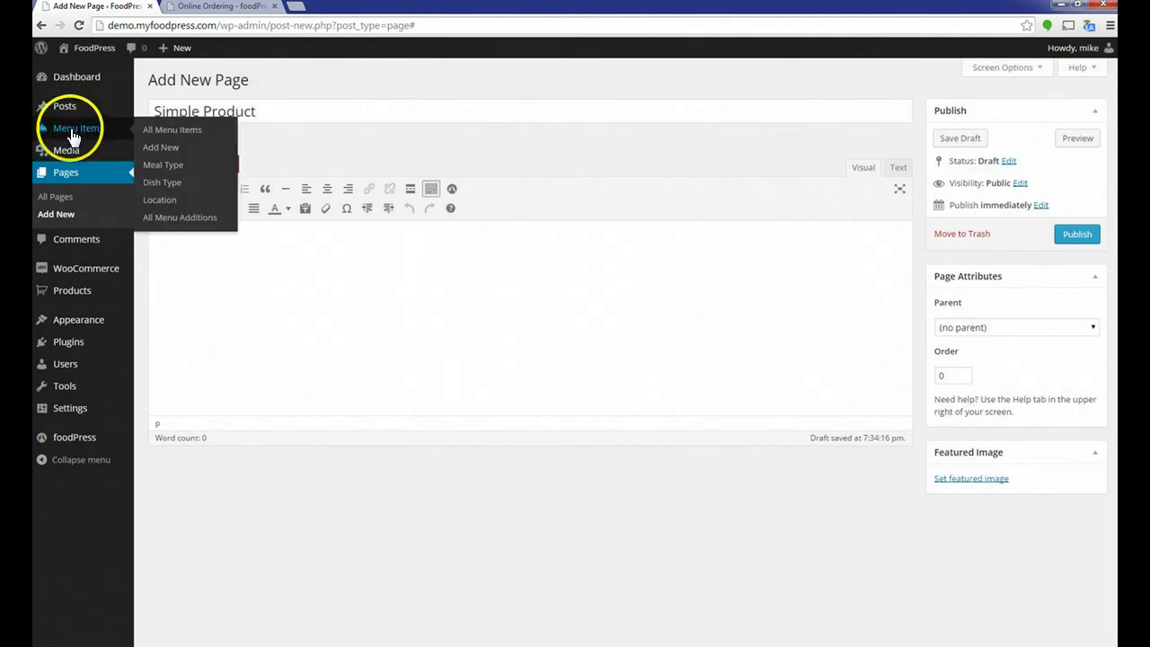
In a new tab, look up the Salisbury Steak menu item's post ID 961, then return
right_click(71, 131)
left_click(105, 140)
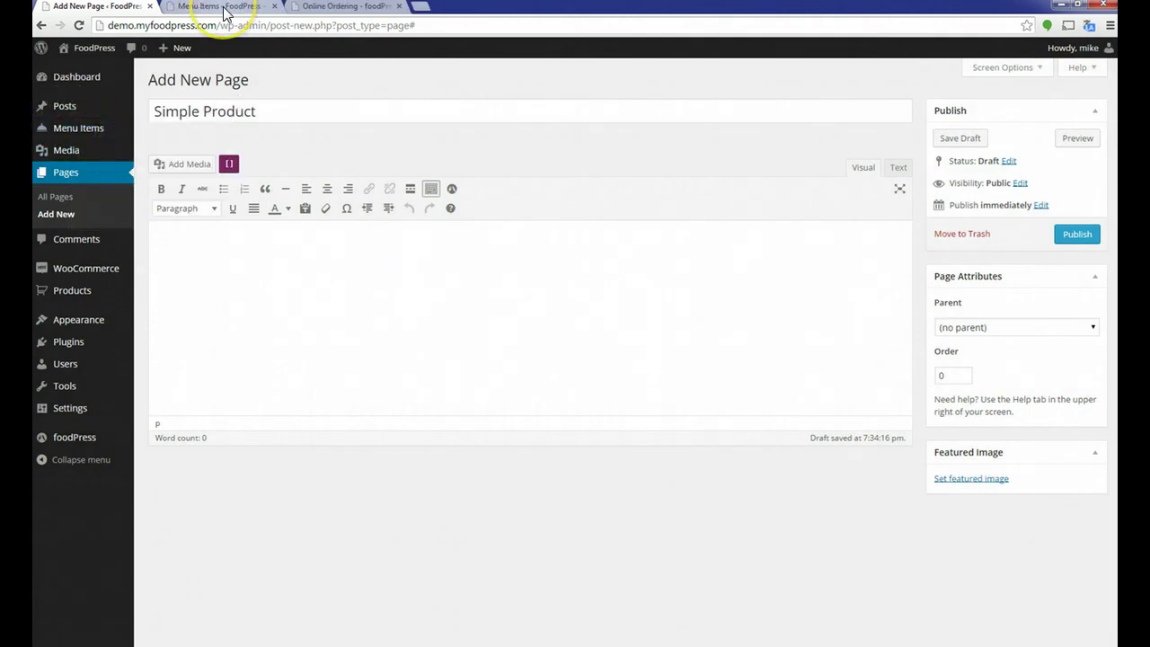
left_click(224, 12)
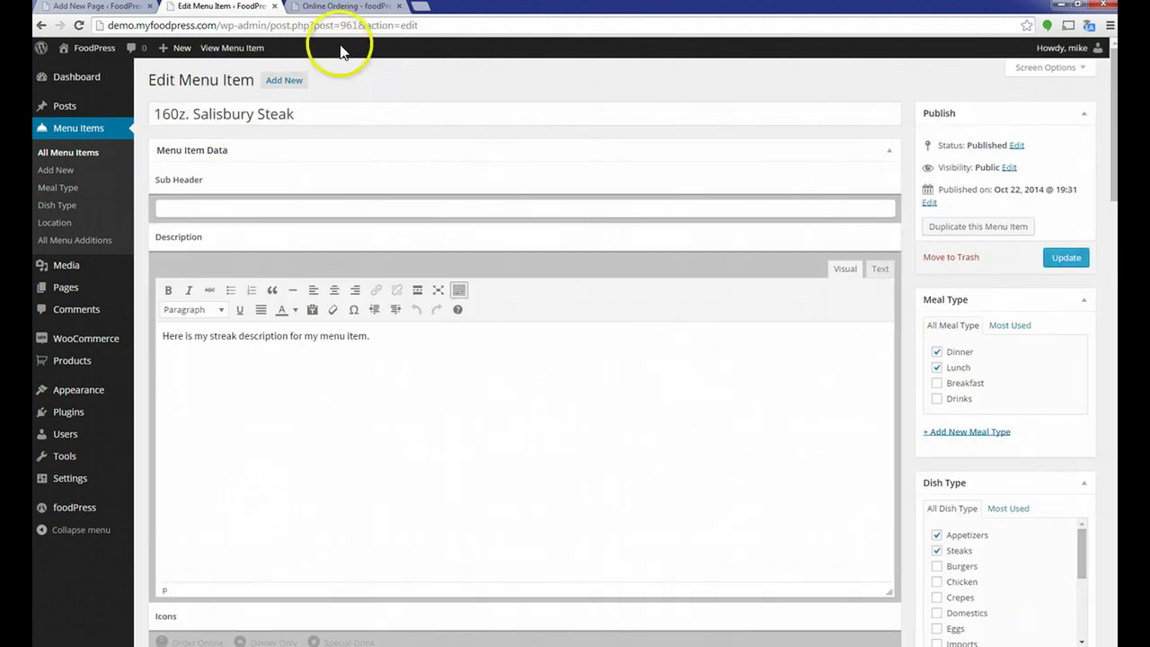
left_click(355, 26)
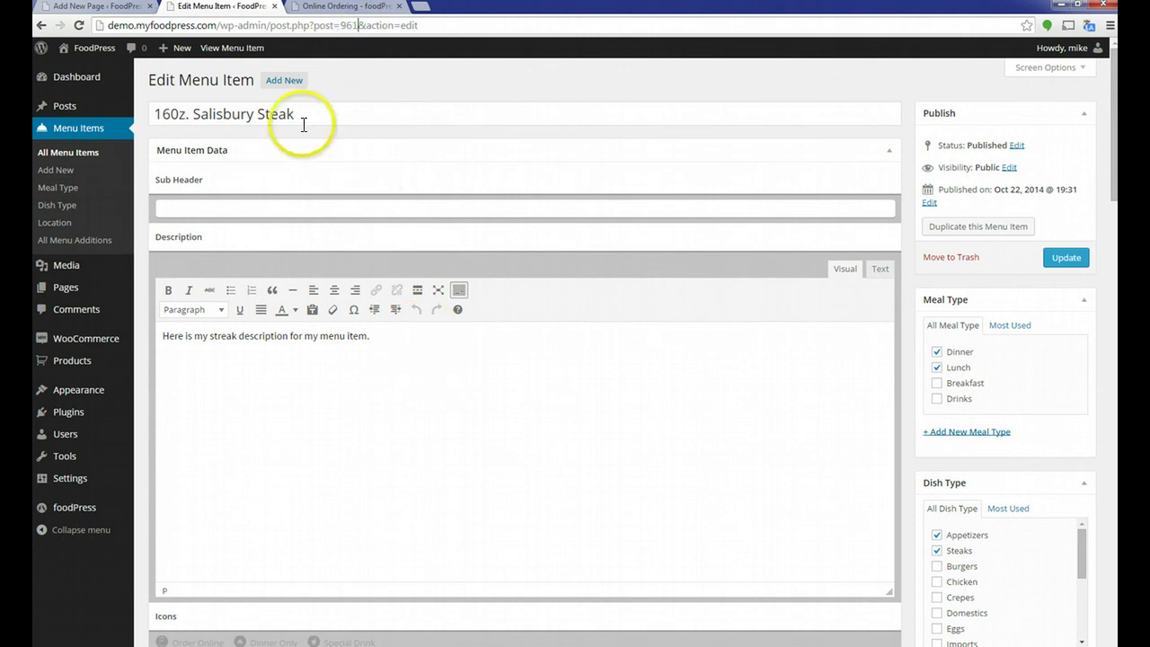
left_click(129, 9)
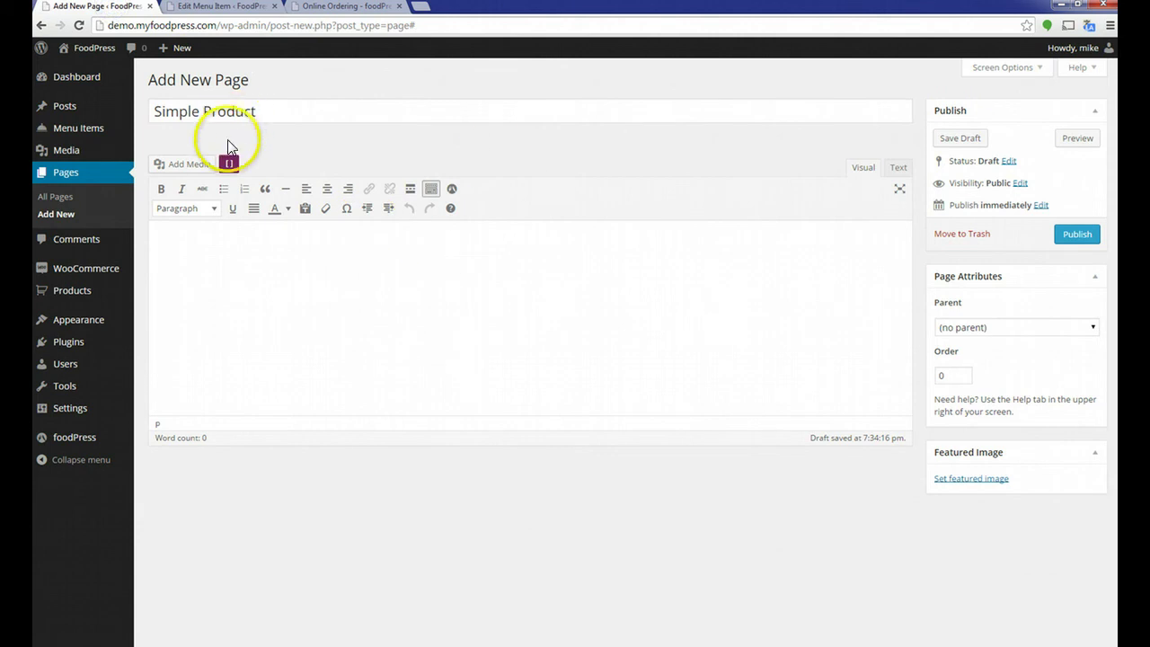
Insert a Single Menu Item shortcode for item 961, Info next to Image style, opening in lightbox
left_click(227, 166)
left_click(437, 122)
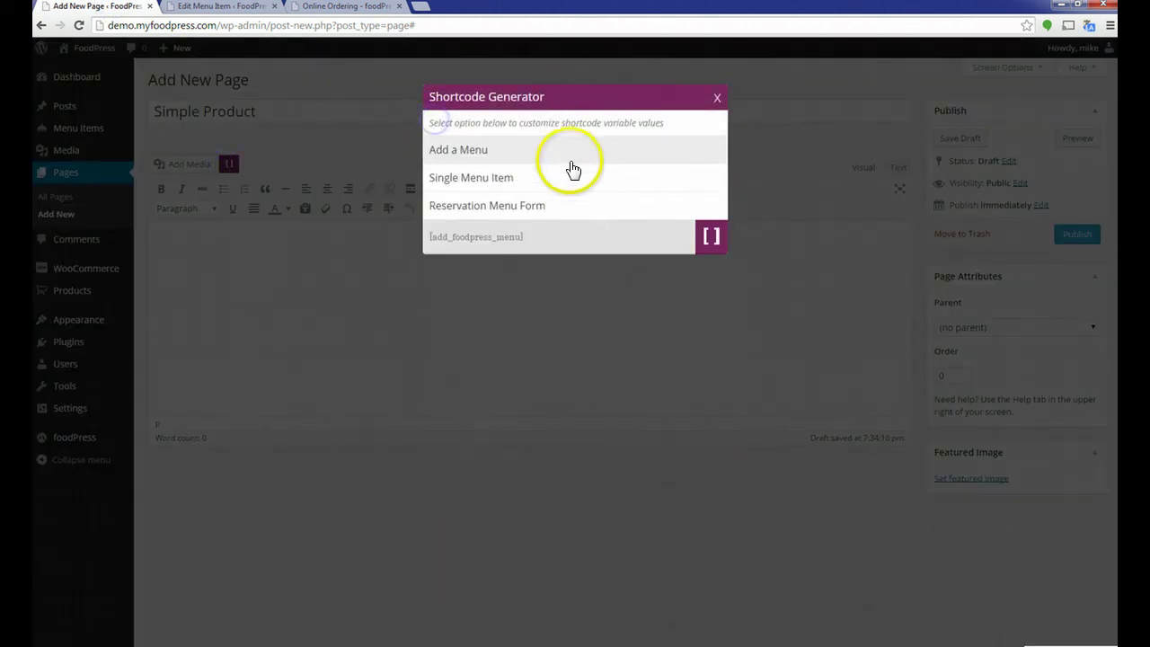
left_click(546, 179)
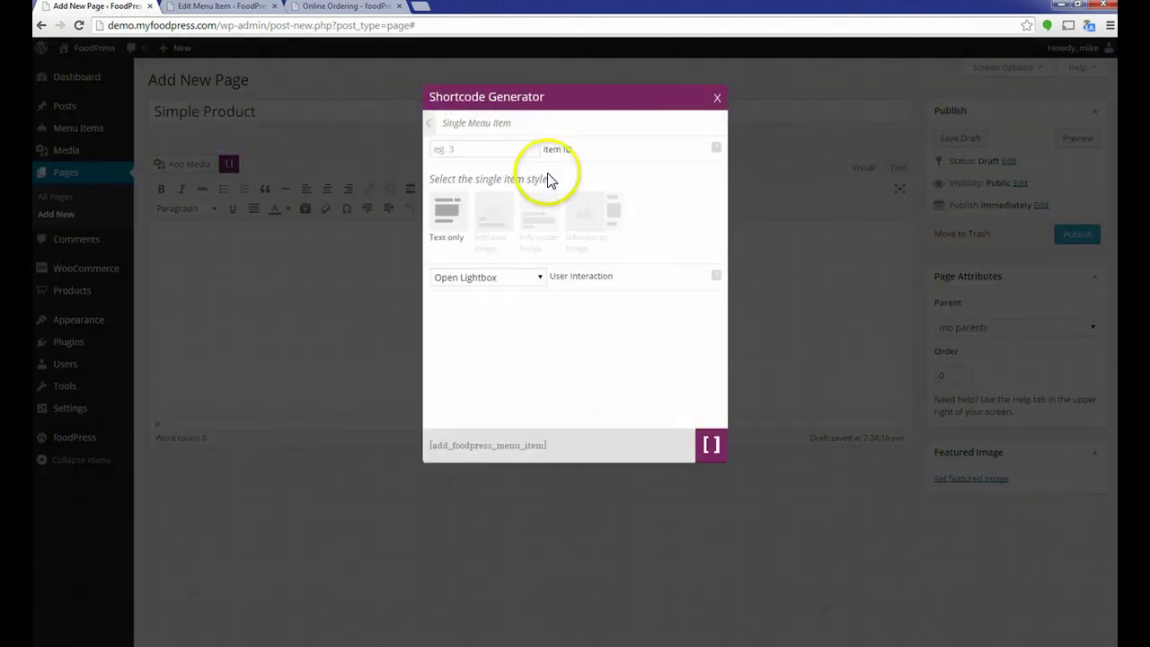
left_click(503, 152)
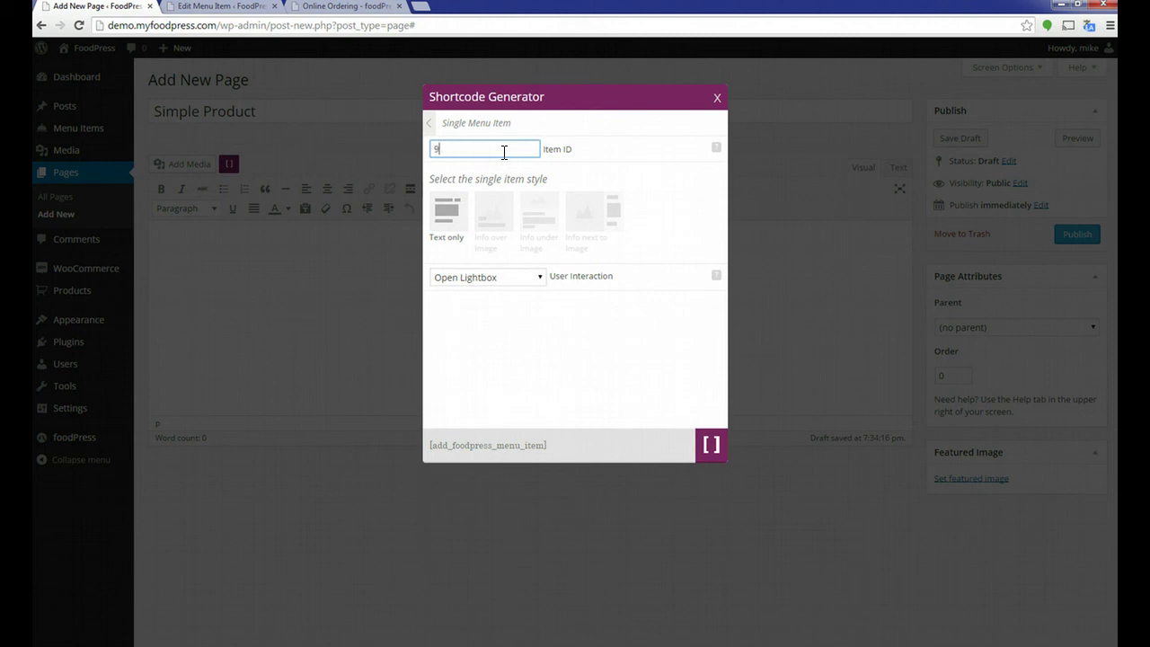
left_click(508, 155)
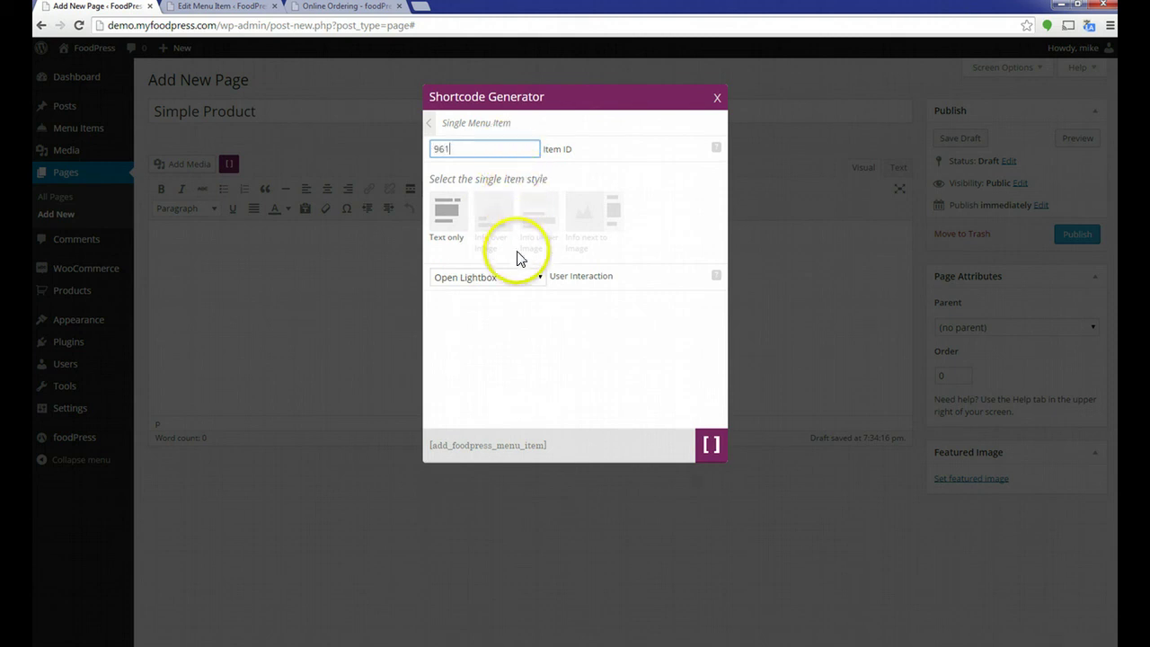
left_click(488, 149)
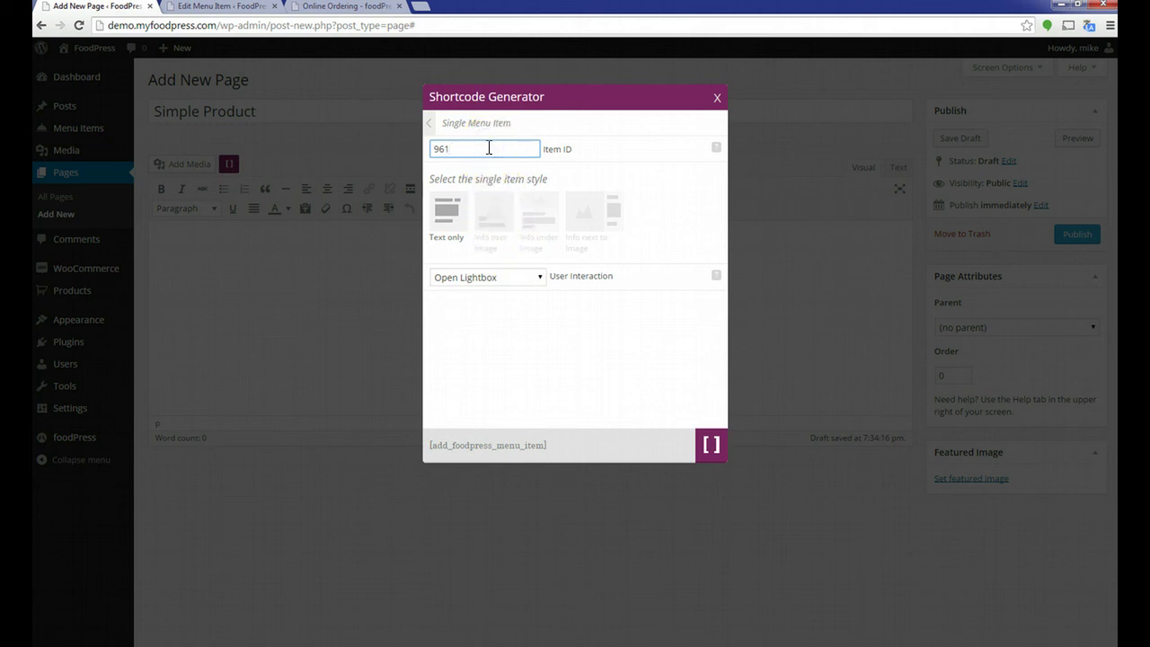
left_click(449, 223)
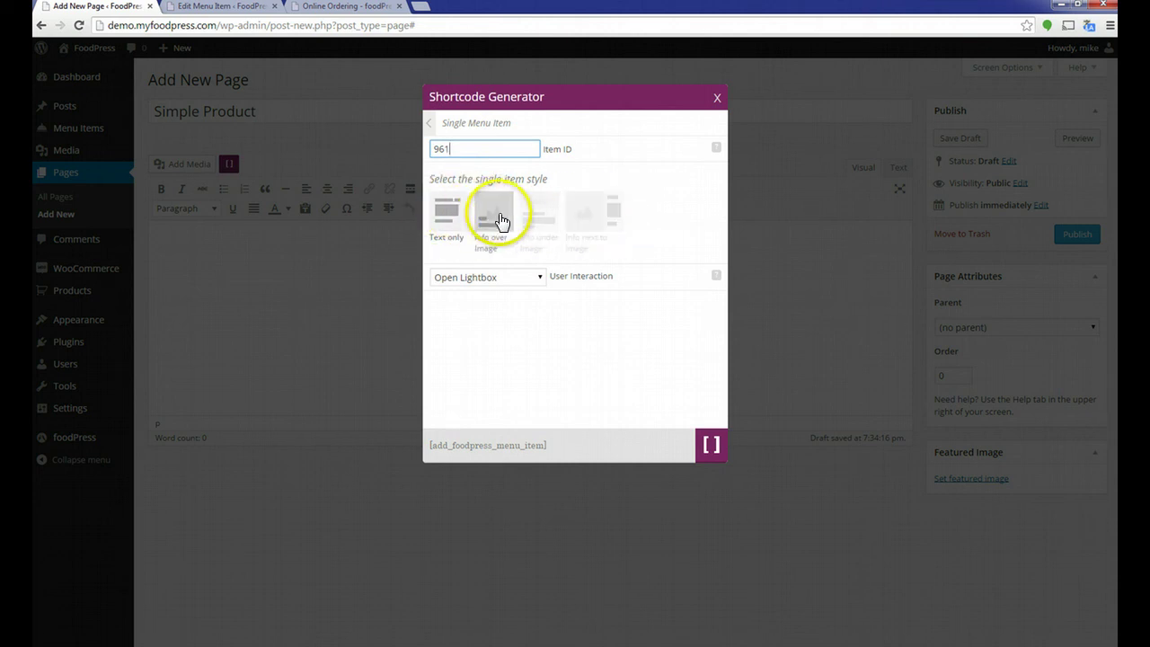
left_click(591, 223)
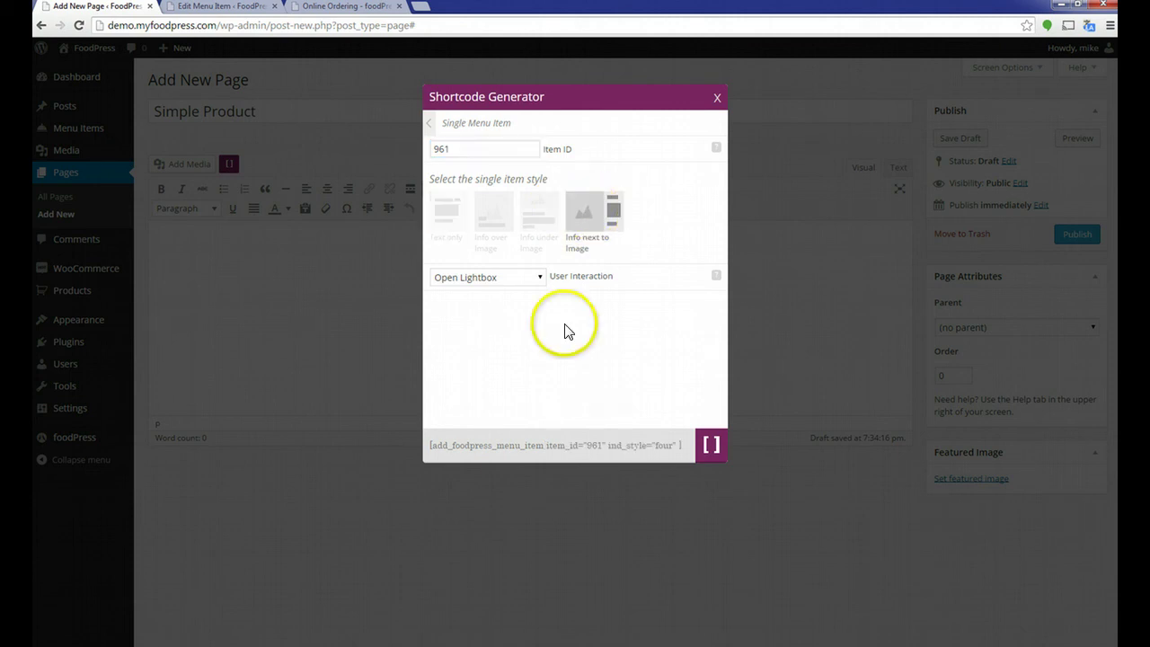
left_click(536, 279)
left_click(512, 295)
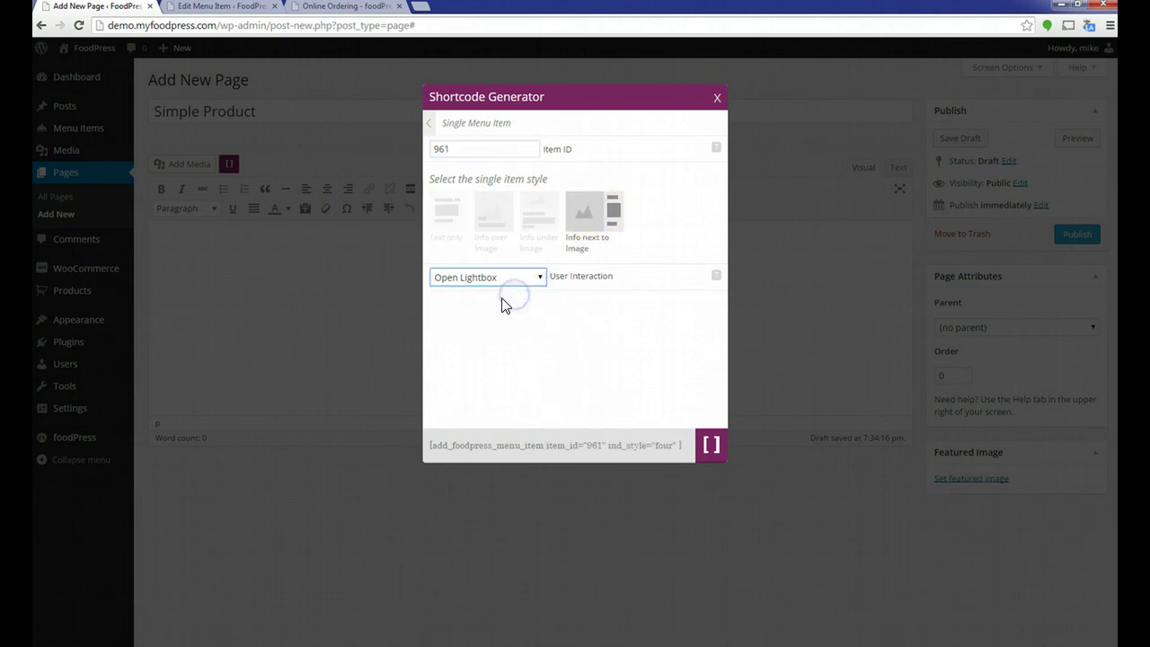
left_click(710, 444)
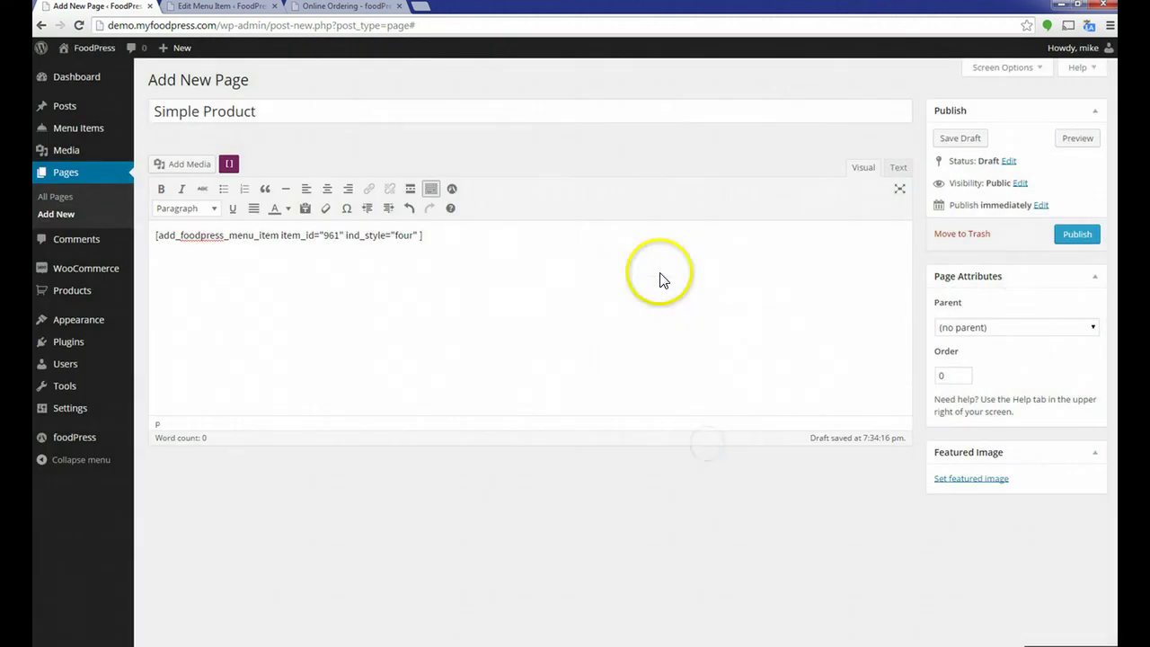
left_click(1075, 234)
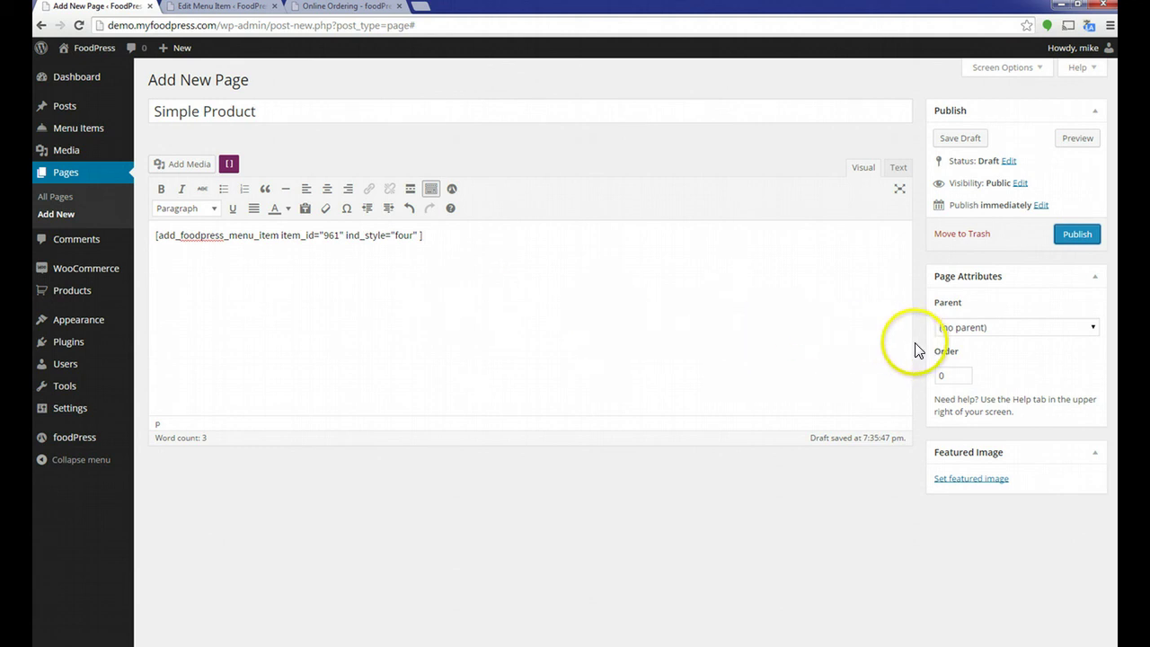
Publish the Simple Product page and view it live in a new tab
left_click(1075, 235)
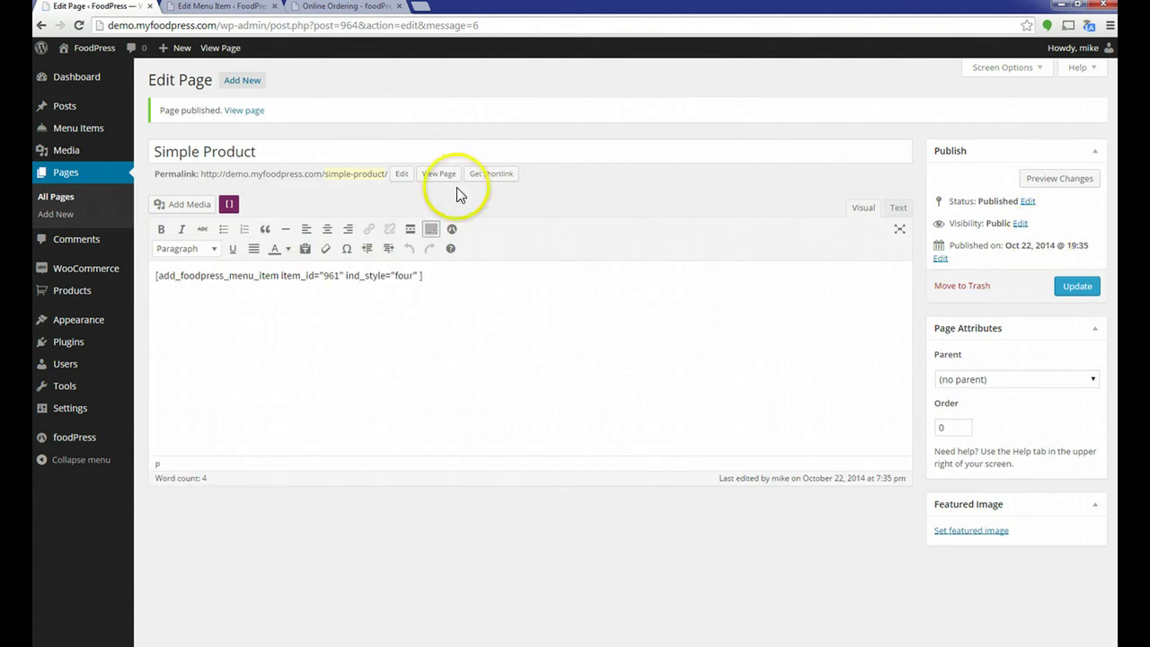
right_click(441, 176)
left_click(460, 185)
left_click(345, 9)
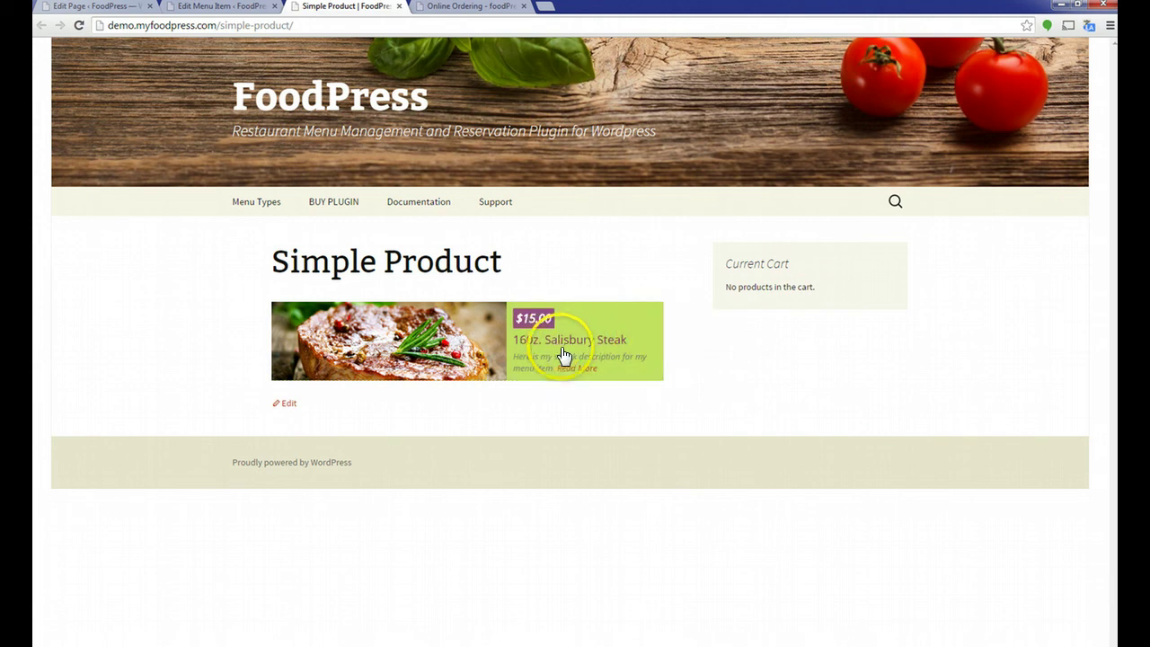
Add three 160z. Salisbury Steaks at $15.00 each to the cart and view the cart
left_click(469, 357)
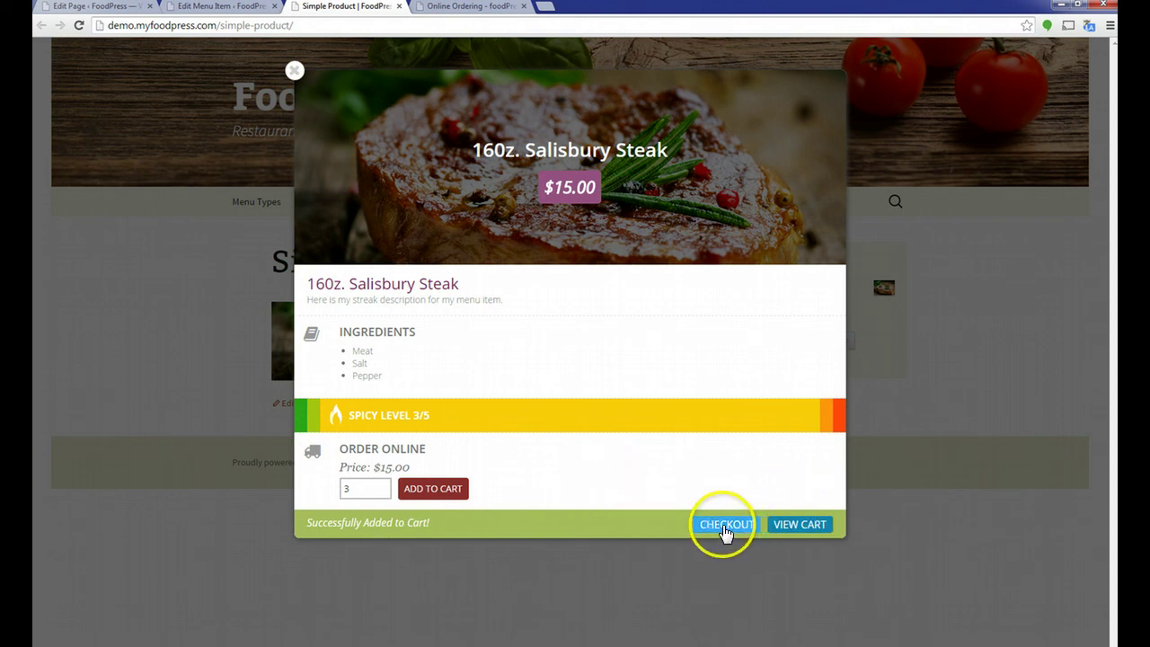
left_click(787, 525)
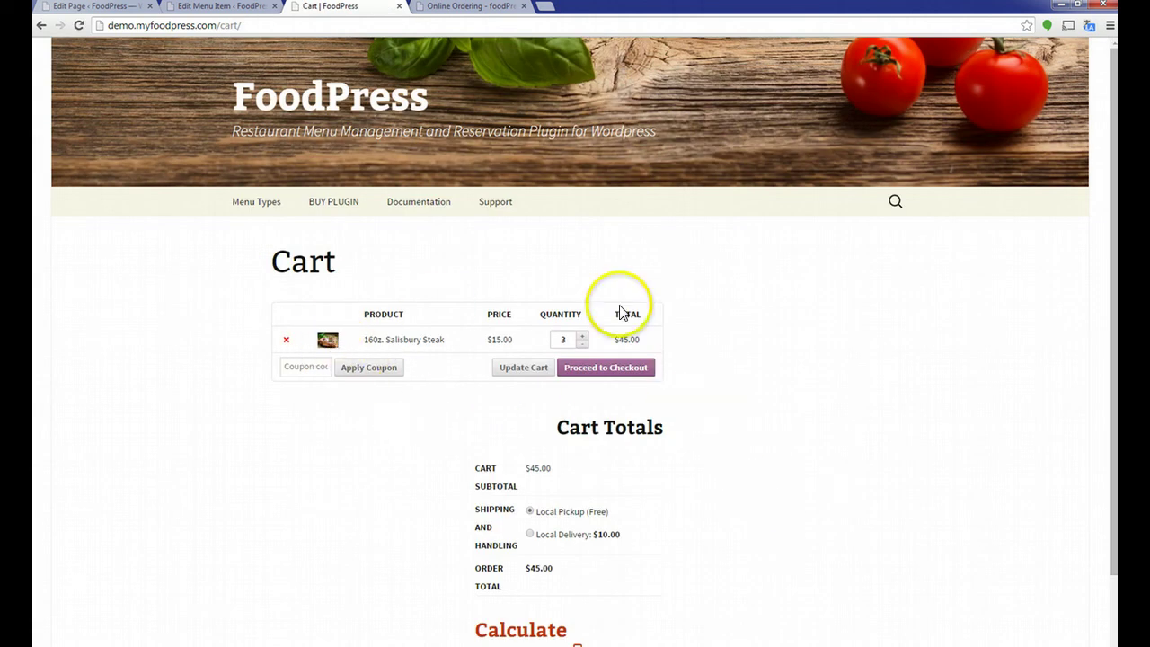
Set the cart shipping to Local Delivery, giving a $55.00 order total
scroll(710, 314, "down", 1)
scroll(710, 314, "up", 1)
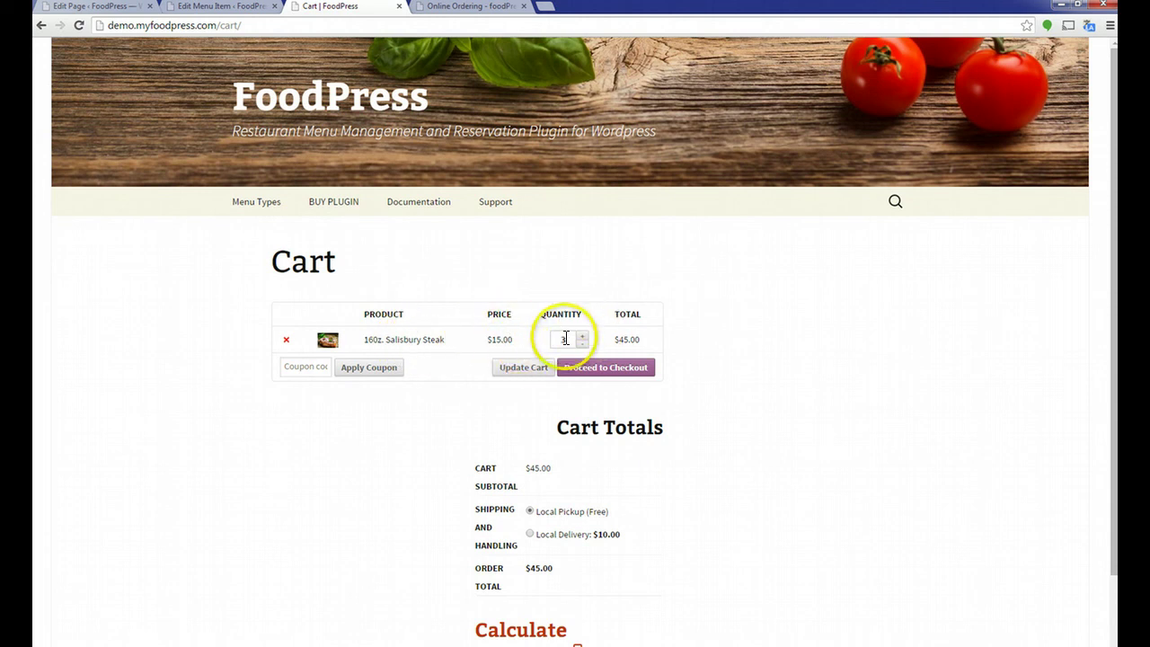
left_click(627, 340)
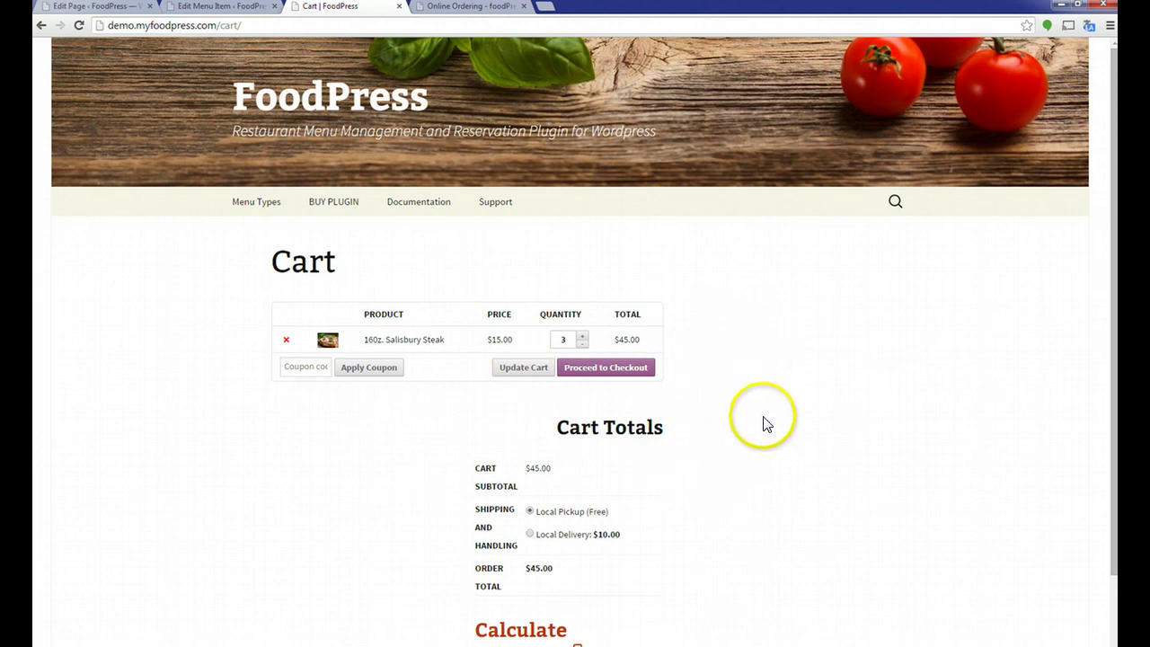
scroll(702, 344, "down", 2)
left_click(529, 421)
left_click(529, 399)
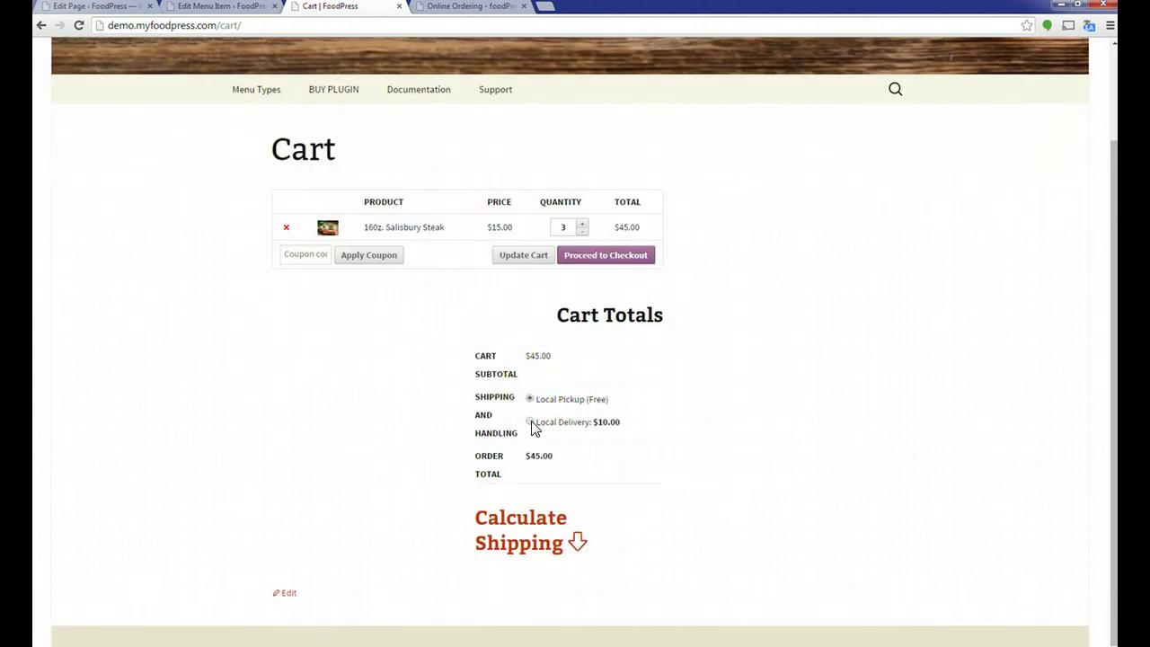
left_click(530, 421)
left_click(531, 399)
left_click(677, 395)
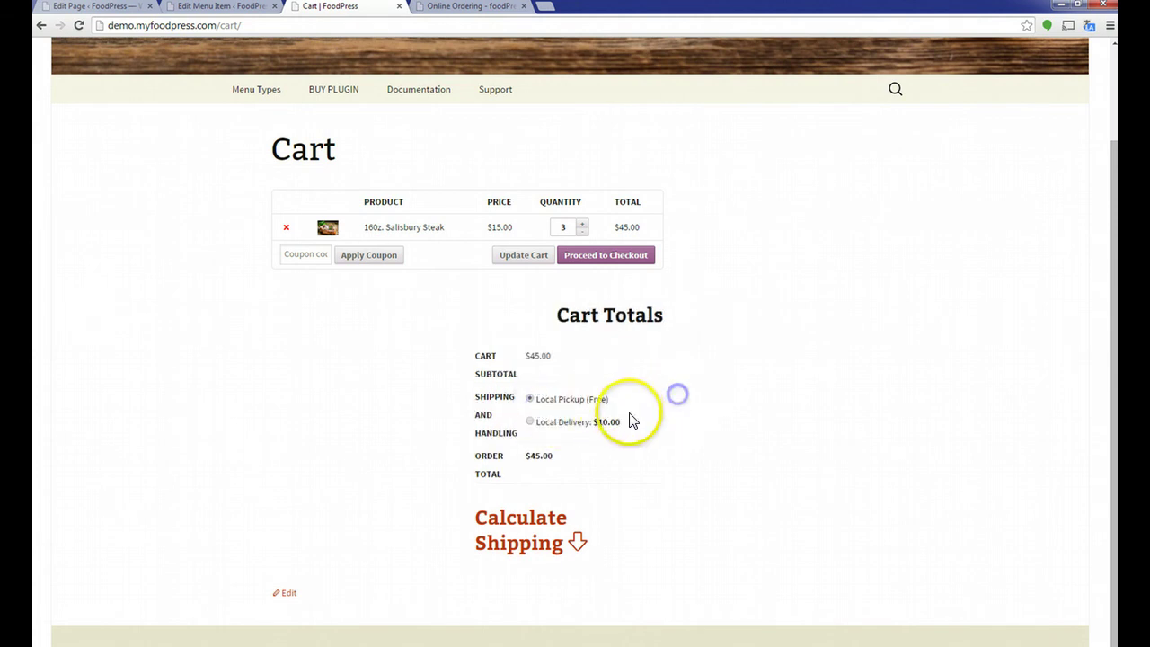
left_click(531, 422)
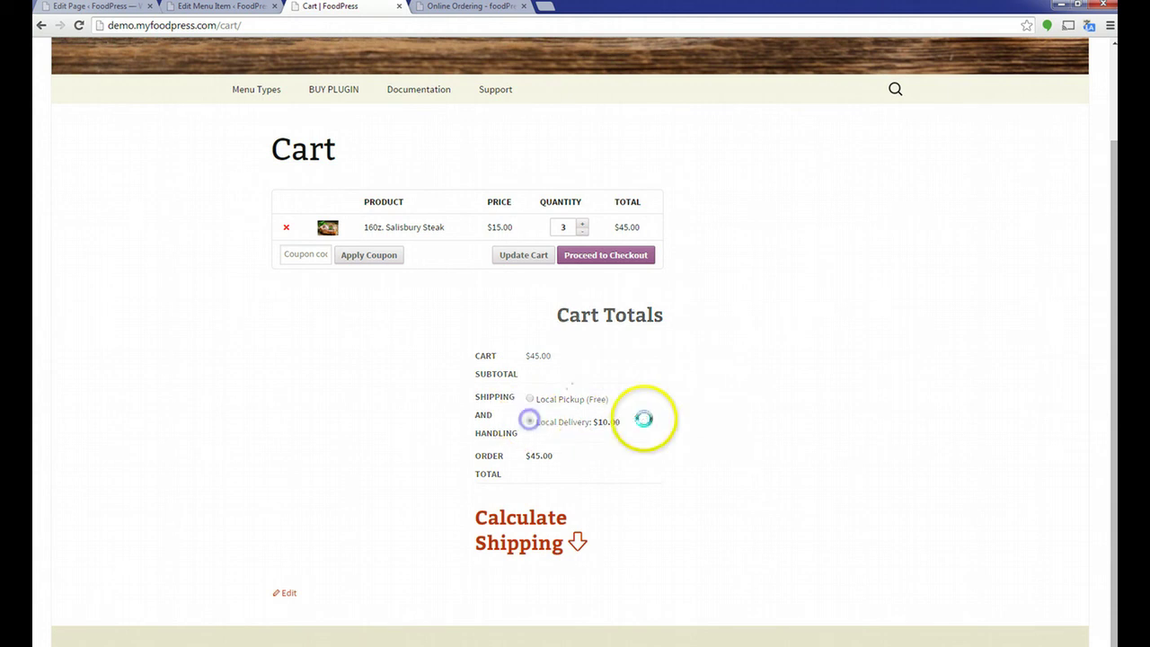
left_click_drag(547, 444, 616, 462)
left_click(601, 463)
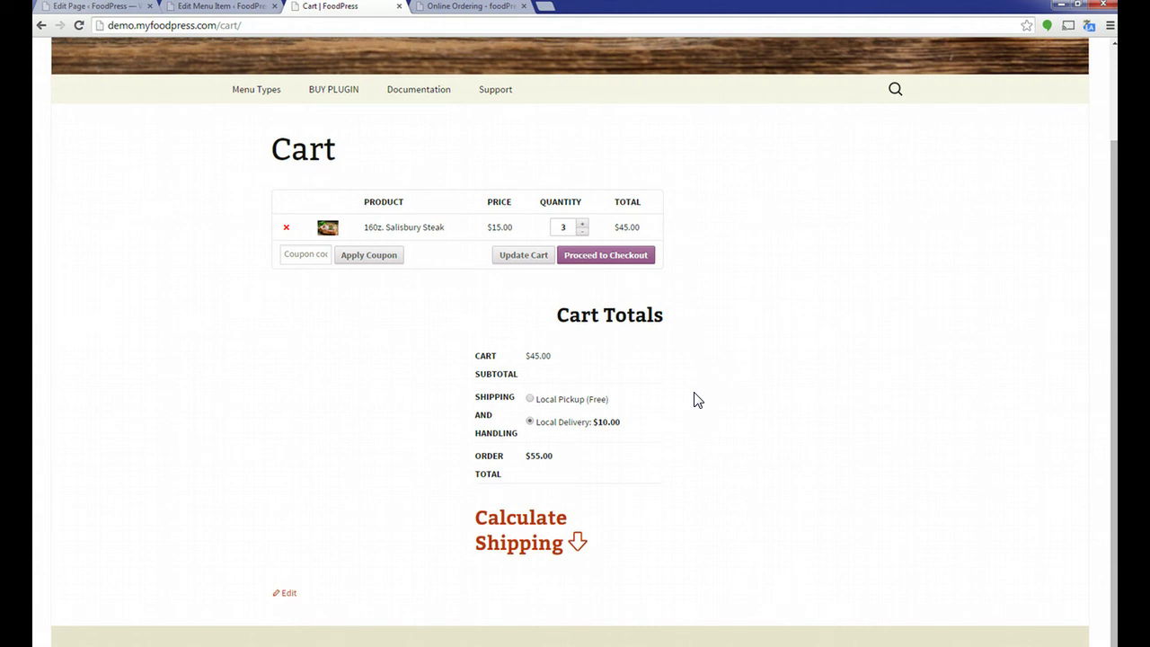
Go to the Basic Simple Menu page under Menu Types
scroll(687, 391, "up", 2)
scroll(629, 315, "down", 2)
scroll(385, 380, "up", 2)
mouse_move(257, 215)
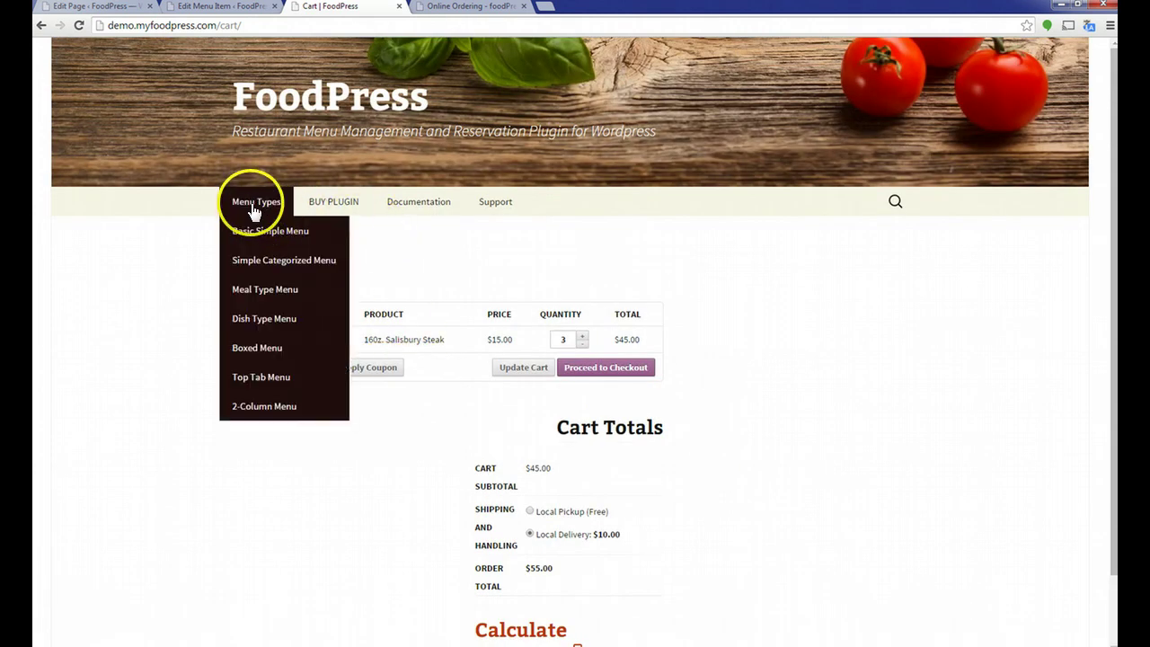
left_click(270, 231)
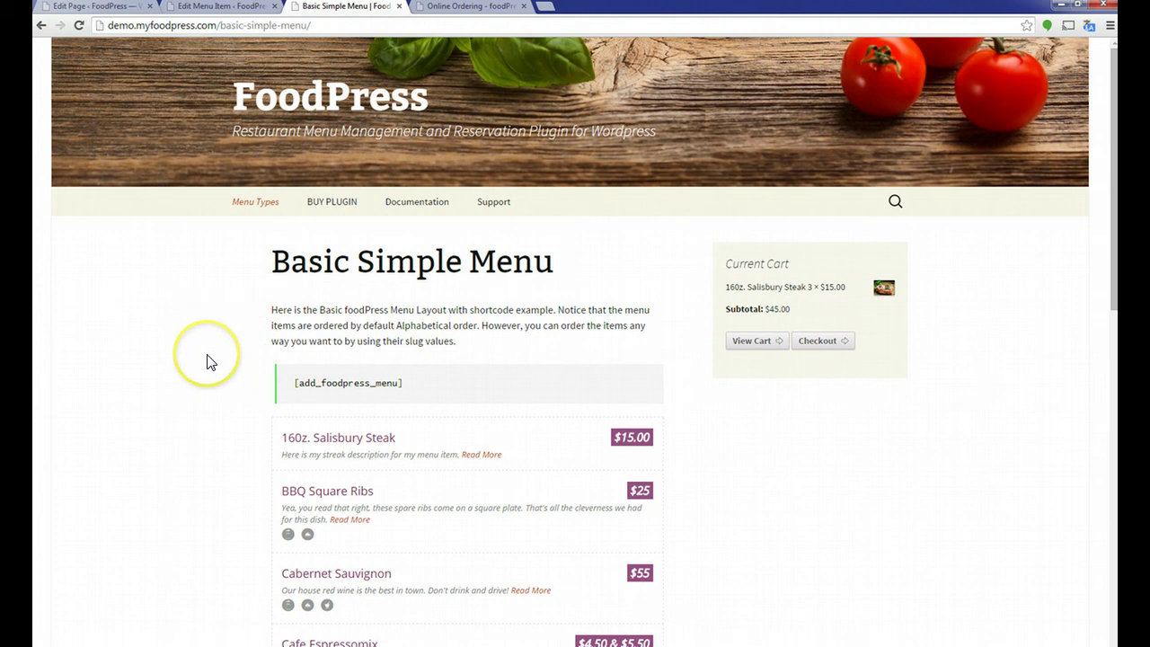
scroll(220, 346, "down", 2)
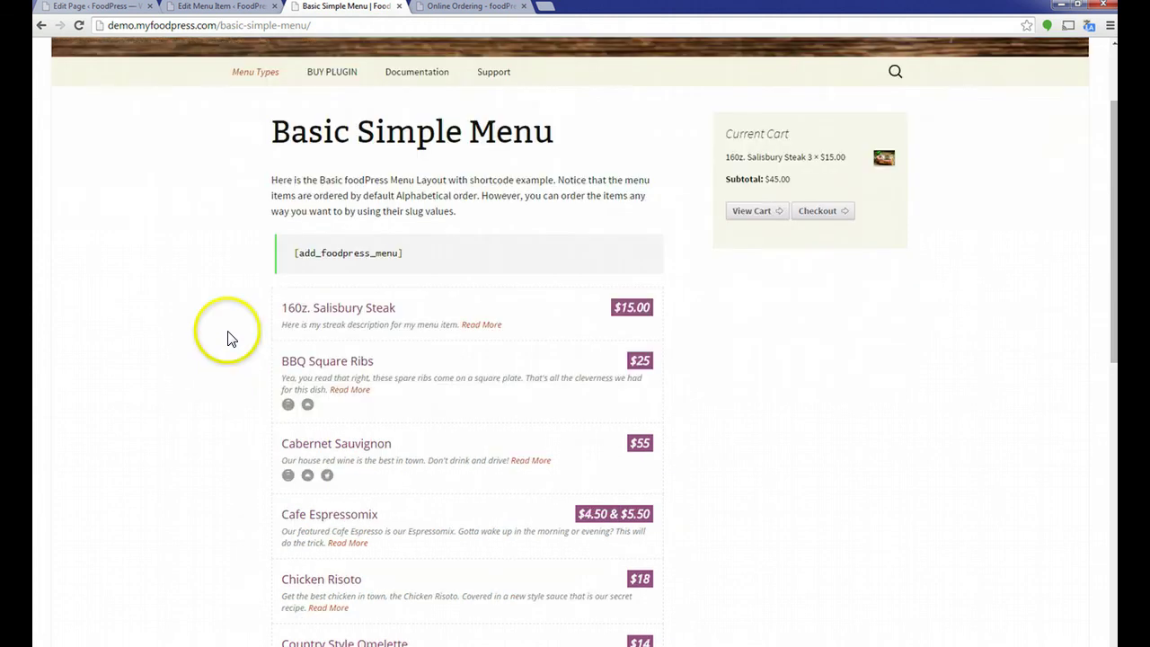
scroll(239, 357, "down", 6)
scroll(239, 359, "up", 5)
scroll(239, 360, "down", 4)
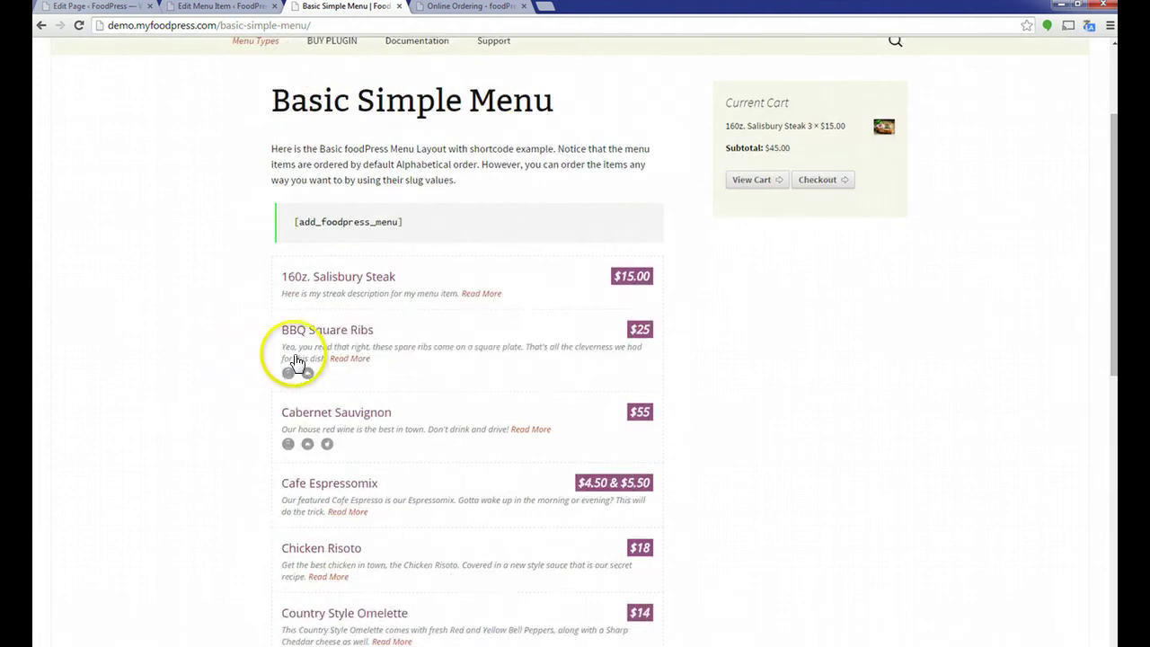
scroll(269, 358, "up", 5)
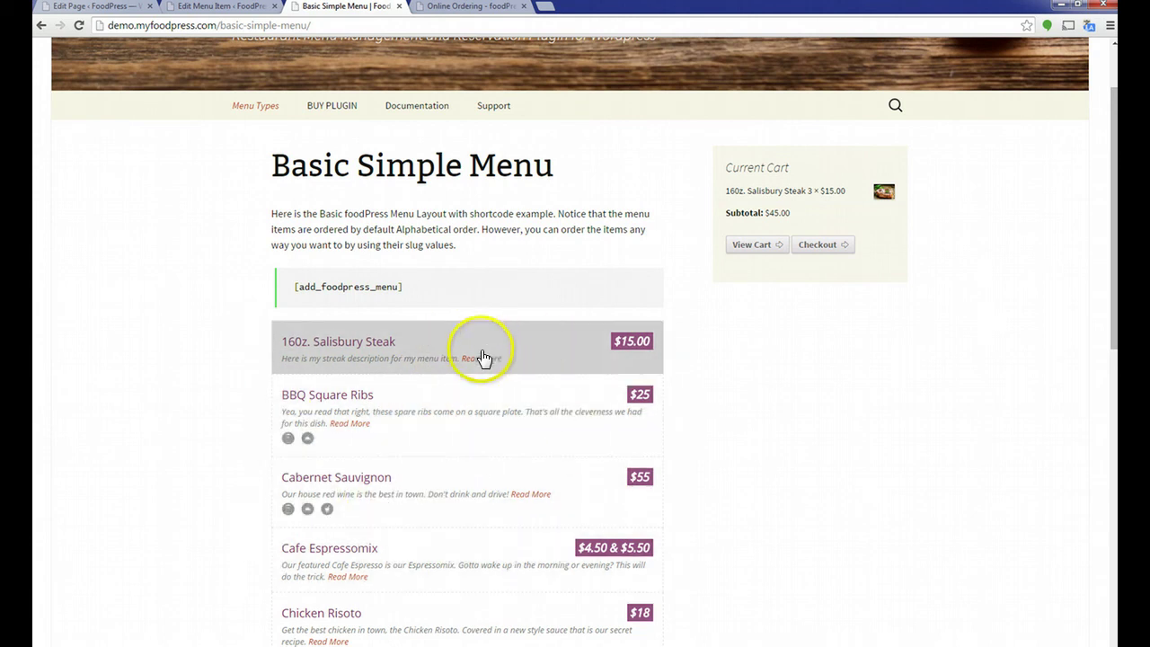
scroll(462, 540, "down", 4)
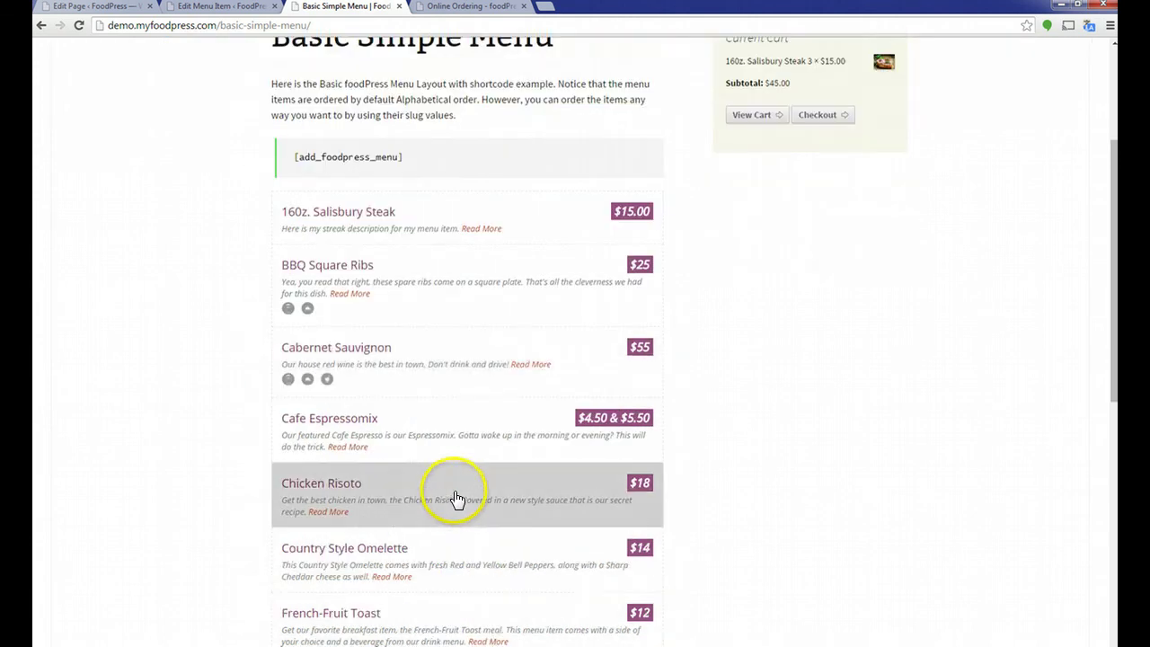
scroll(455, 496, "up", 5)
scroll(456, 413, "down", 1)
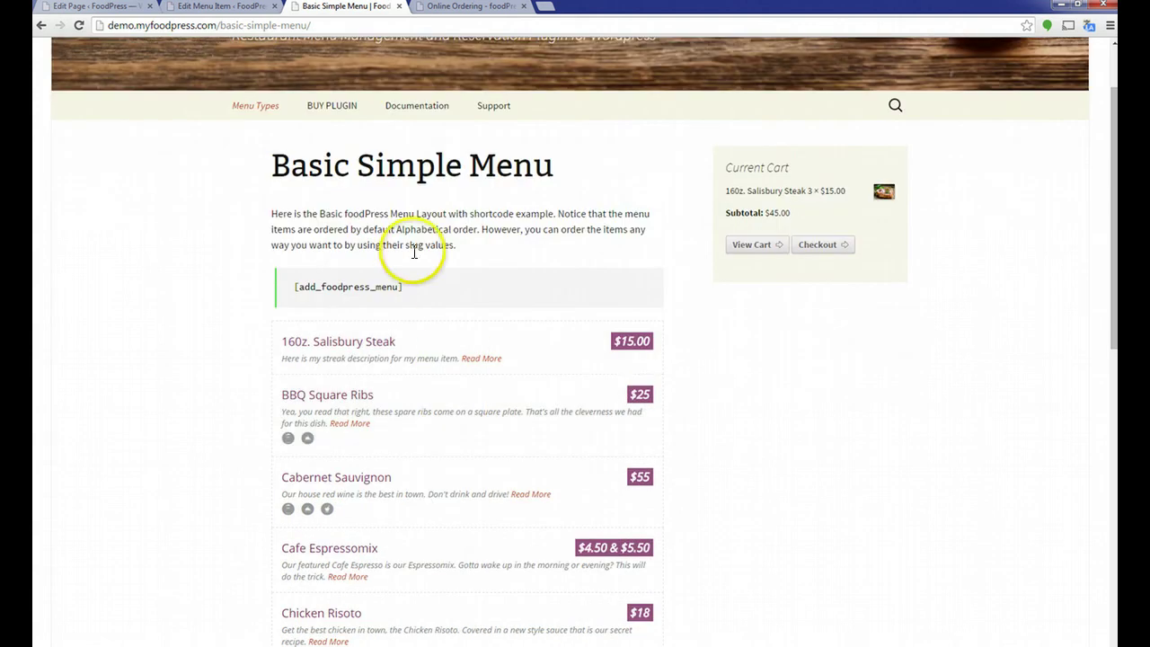
mouse_move(274, 167)
left_mouse_down()
mouse_move(559, 170)
mouse_move(270, 185)
left_mouse_up()
left_click(308, 284)
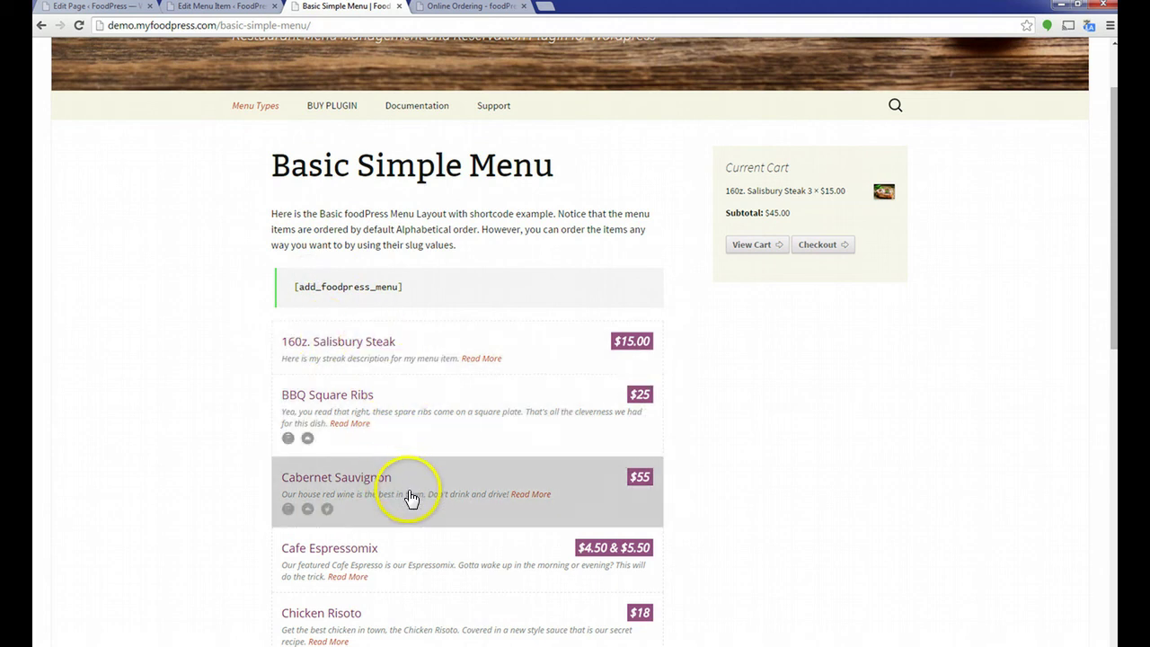
Add nine more Salisbury Steaks, bringing the cart to 12 at $180.00 subtotal
left_click(485, 345)
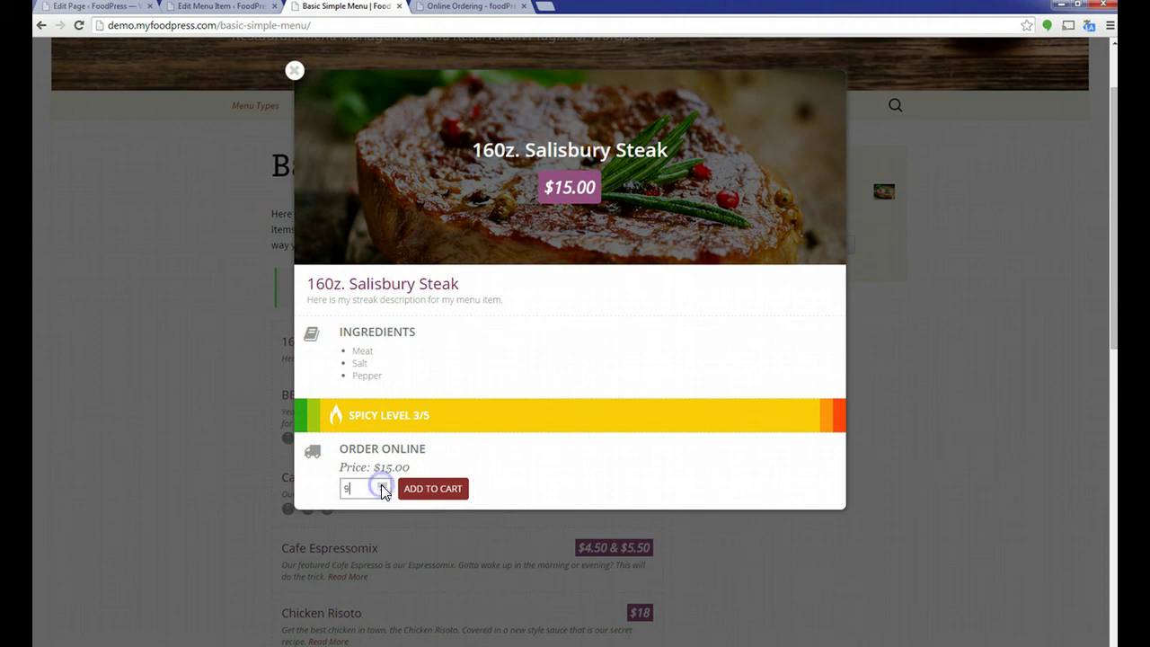
left_click(432, 490)
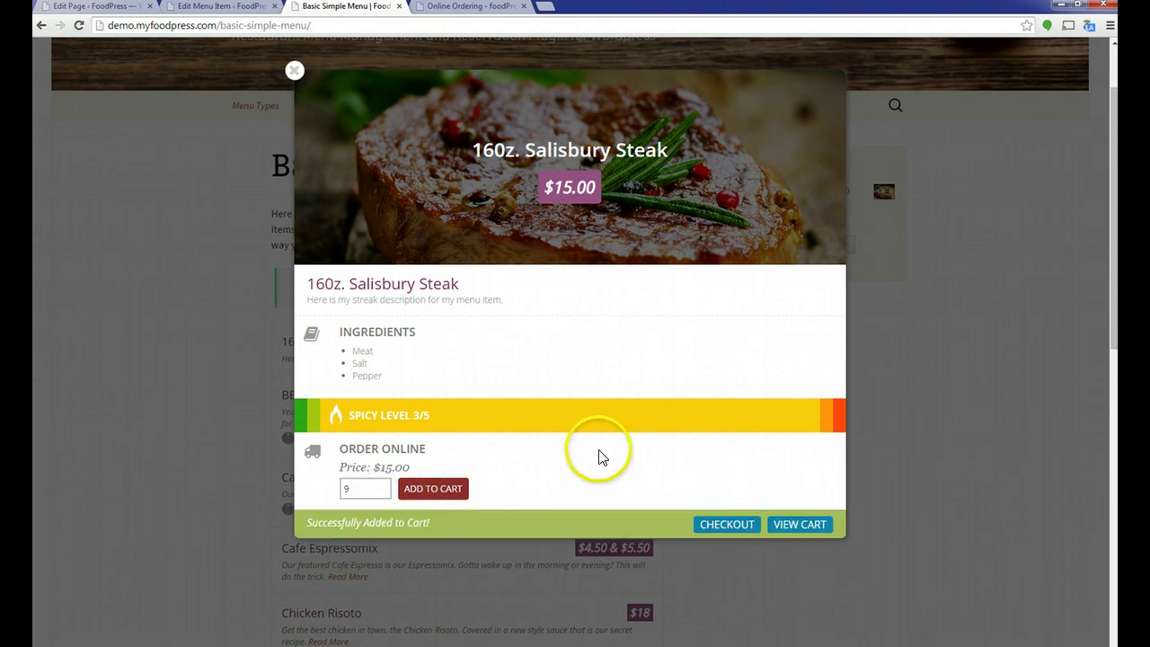
left_click(803, 524)
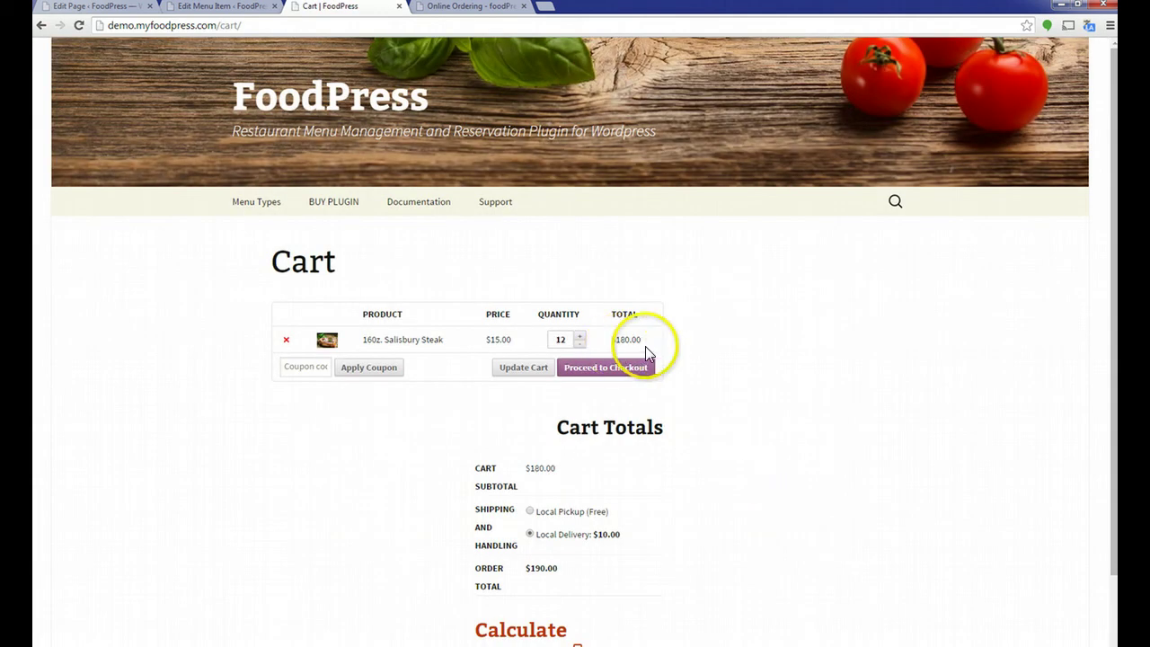
scroll(457, 333, "down", 1)
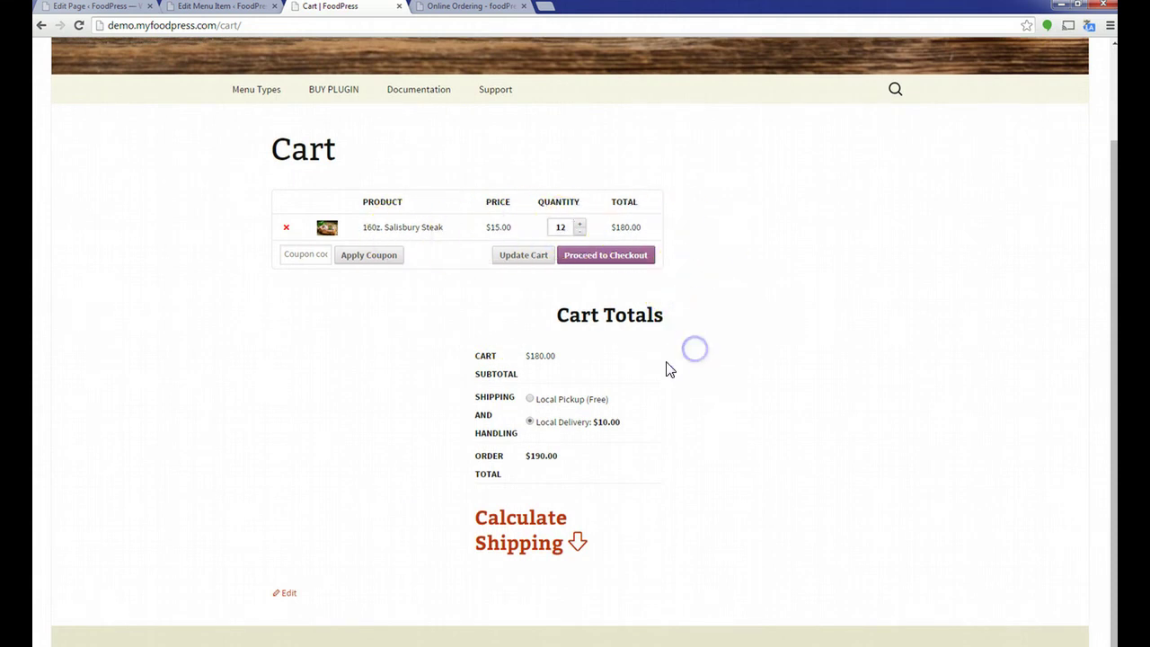
scroll(683, 359, "up", 1)
scroll(692, 346, "up", 1)
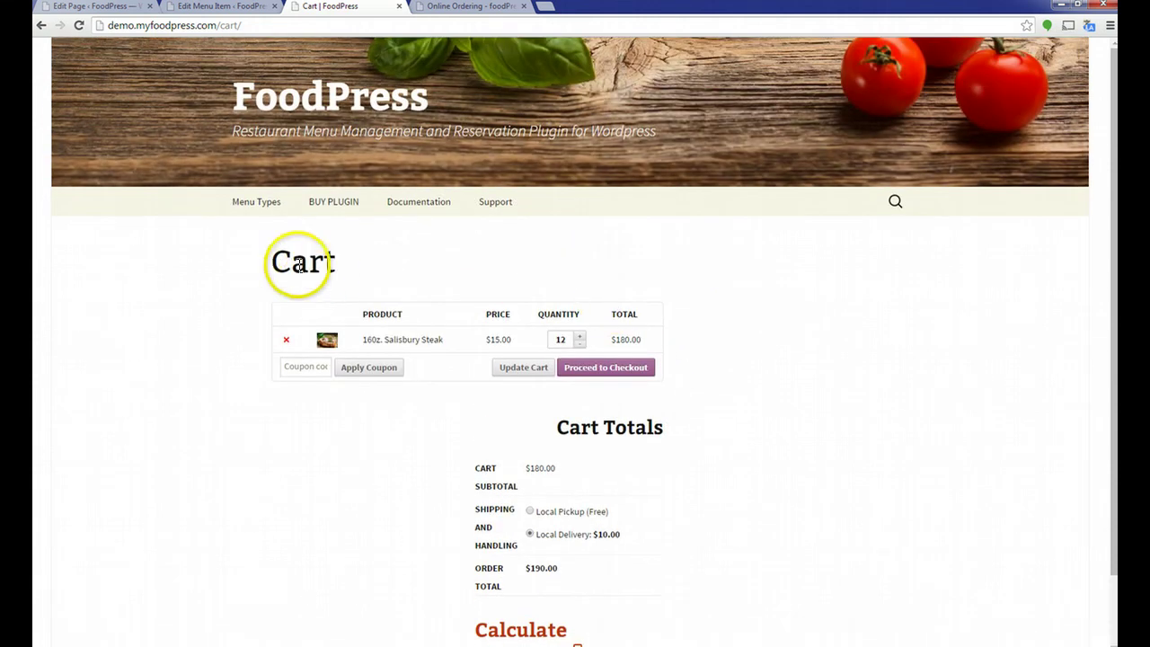
mouse_move(257, 202)
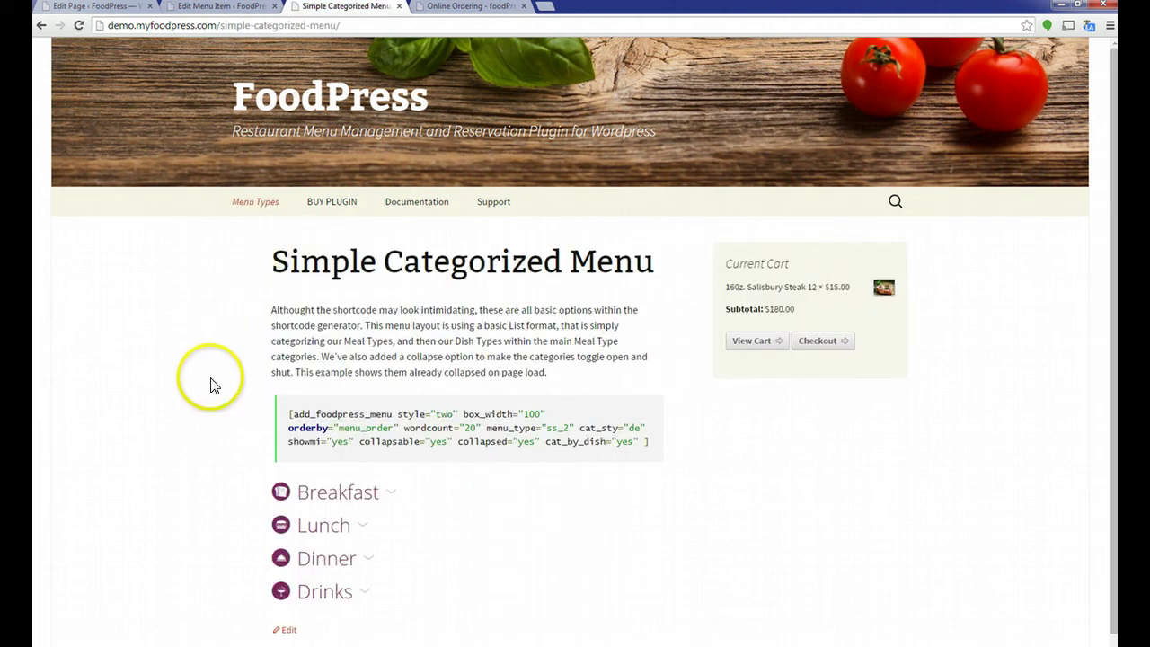
Expand the Dinner category on the Simple Categorized Menu and review its Steaks items
scroll(220, 389, "down", 1)
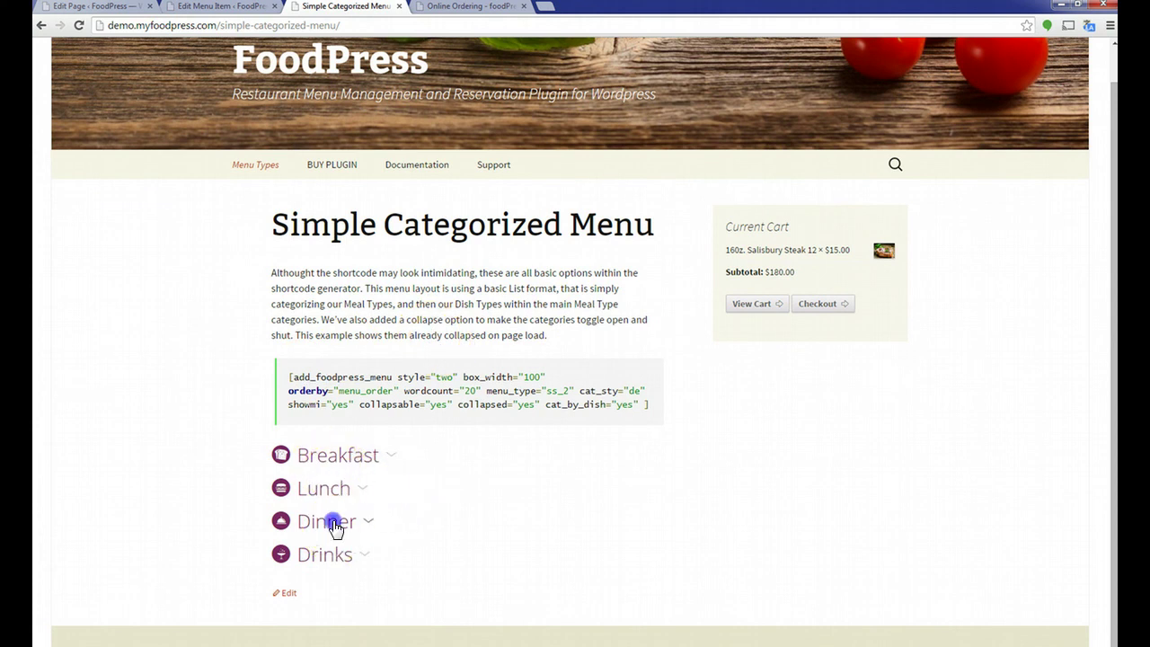
left_click(301, 523)
scroll(143, 495, "down", 5)
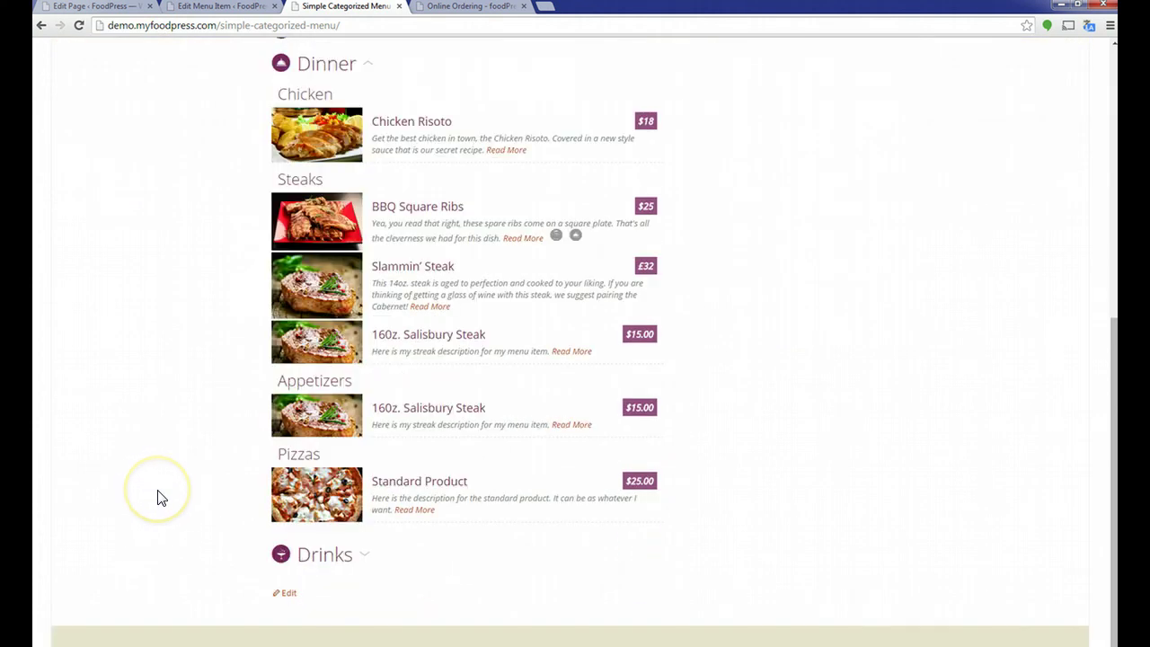
scroll(157, 498, "up", 1)
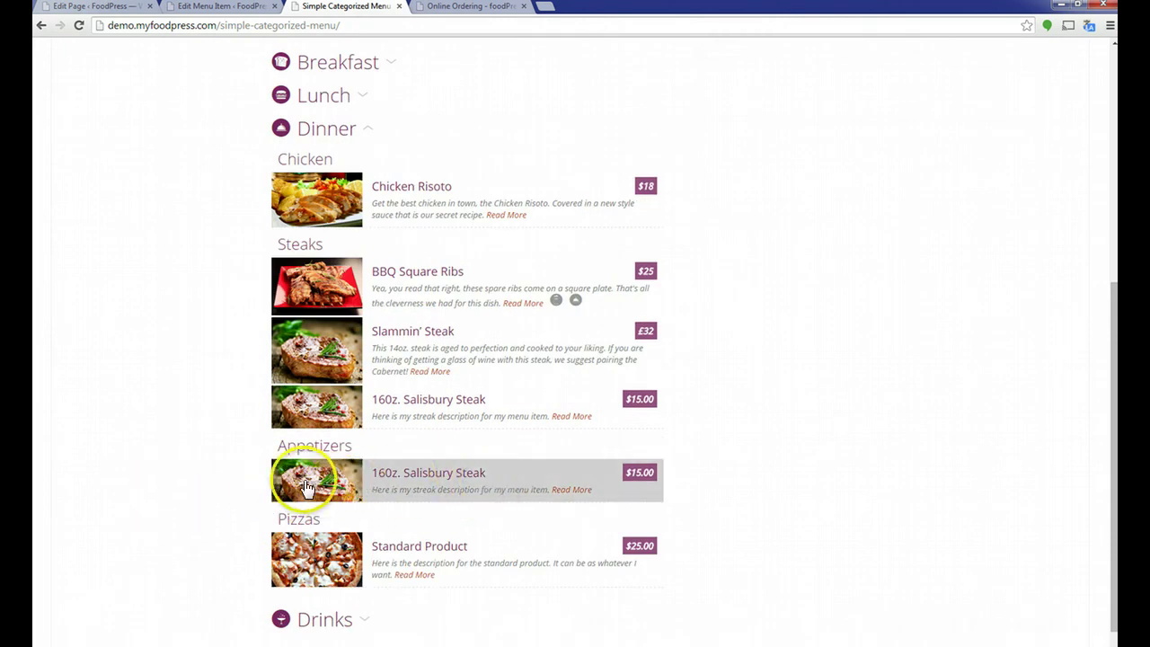
scroll(188, 387, "up", 2)
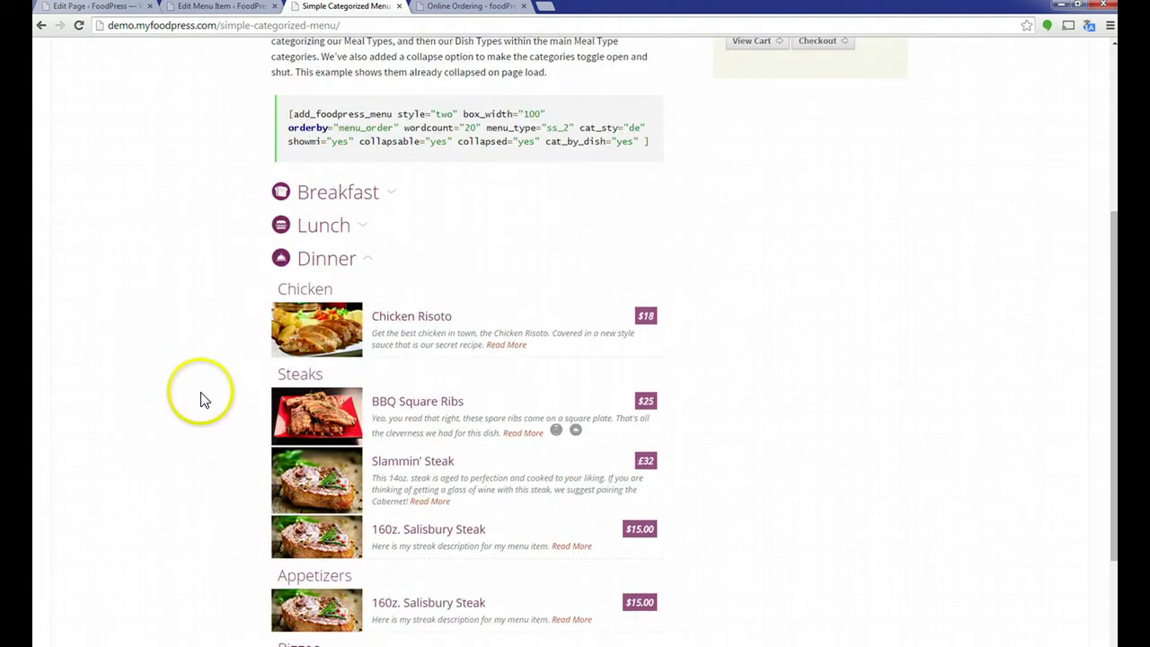
scroll(201, 393, "down", 3)
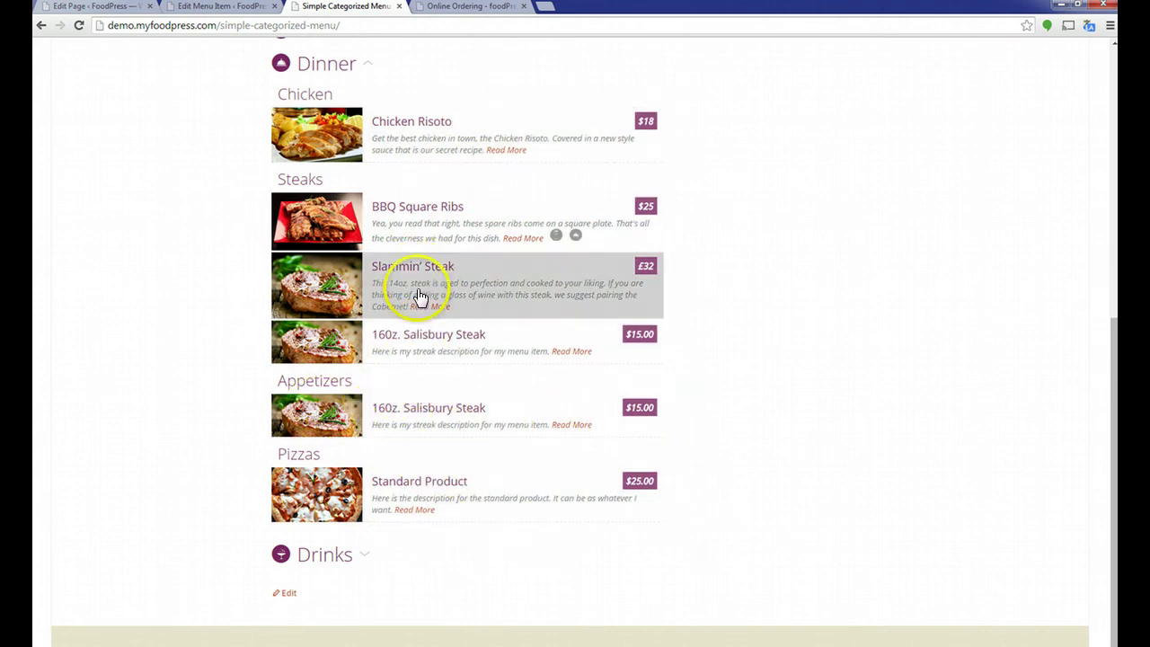
scroll(162, 418, "up", 1)
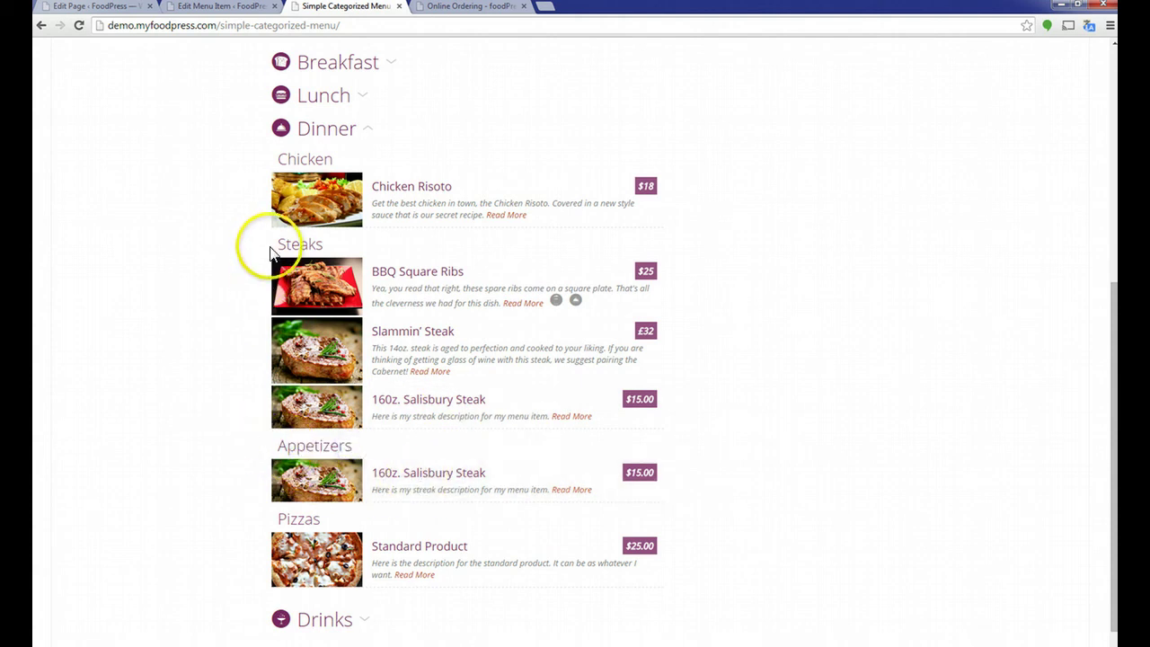
left_click_drag(274, 245, 324, 244)
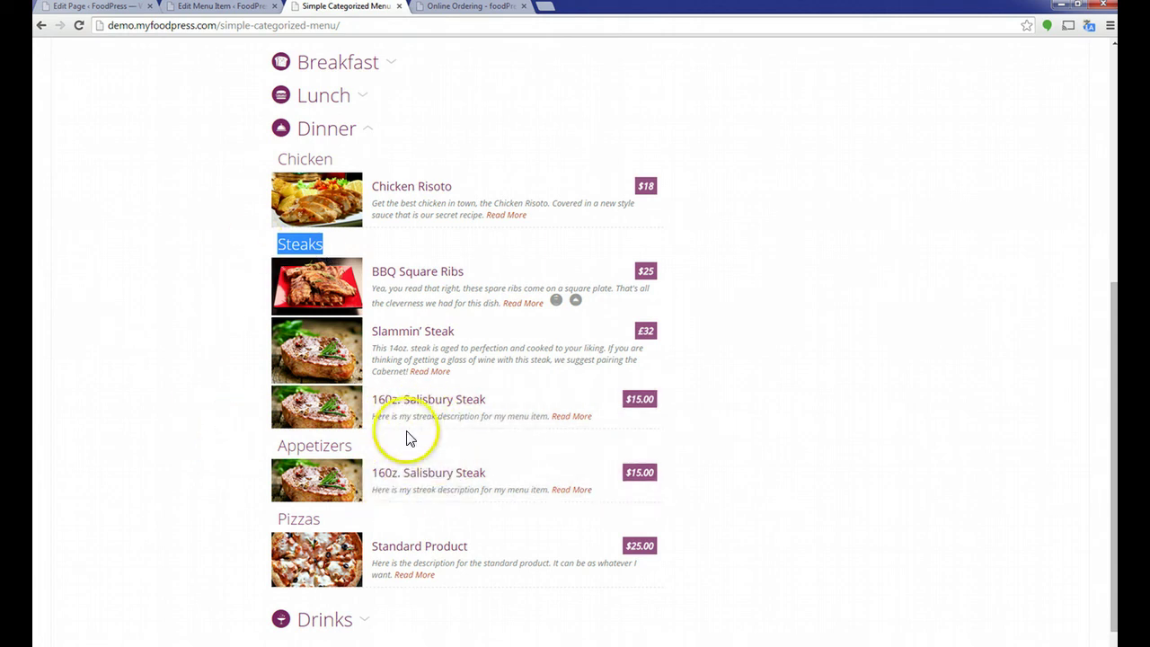
left_click(190, 406)
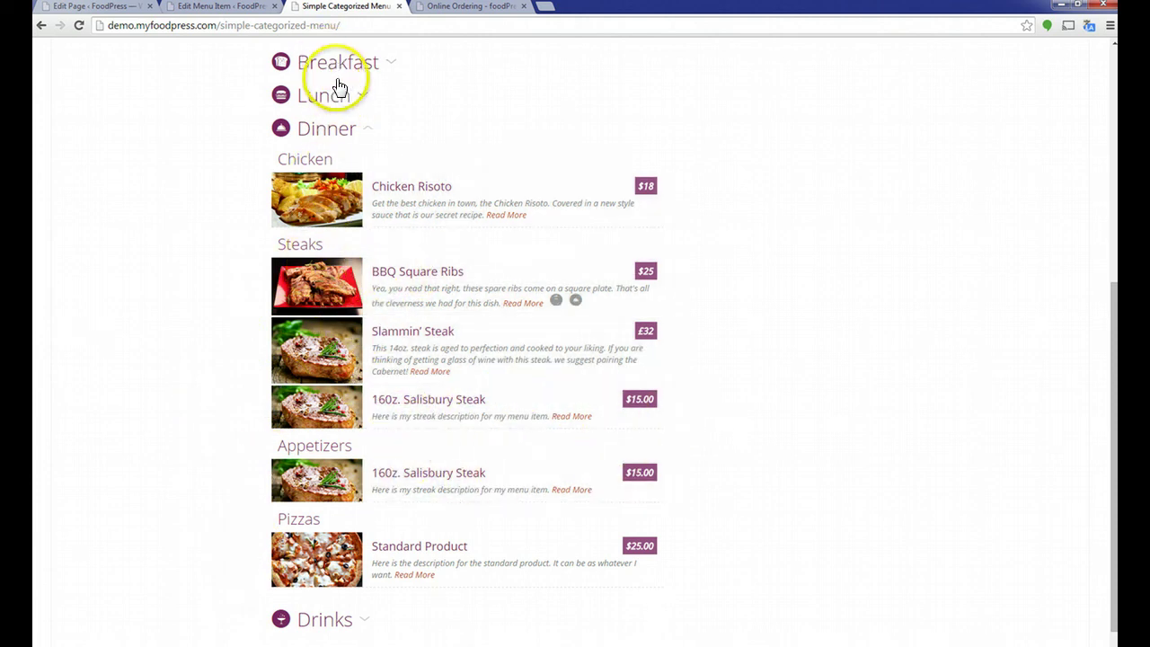
scroll(192, 503, "down", 1)
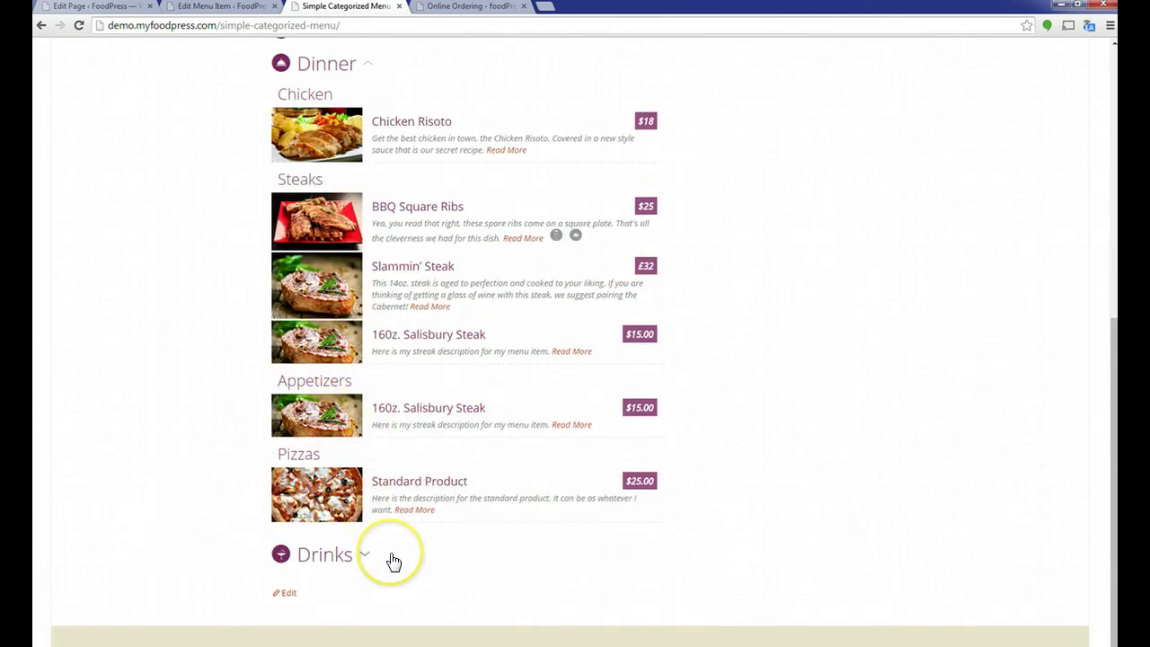
scroll(175, 452, "up", 1)
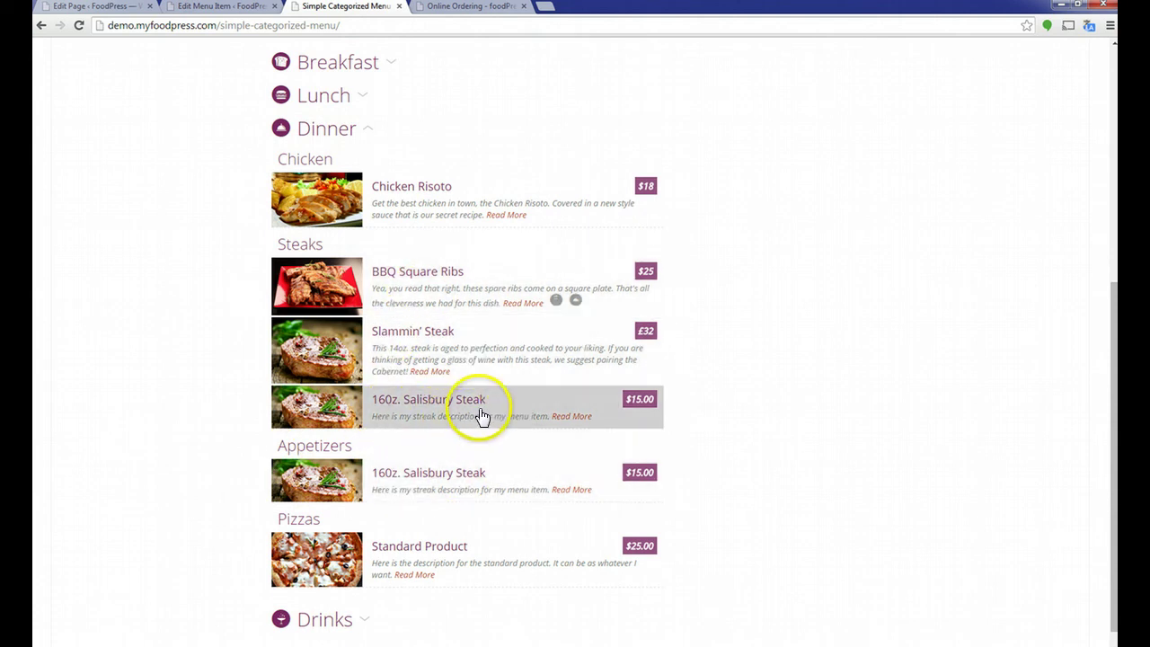
Add the Appetizers Salisbury Steak order to the cart and go to checkout
left_click(480, 485)
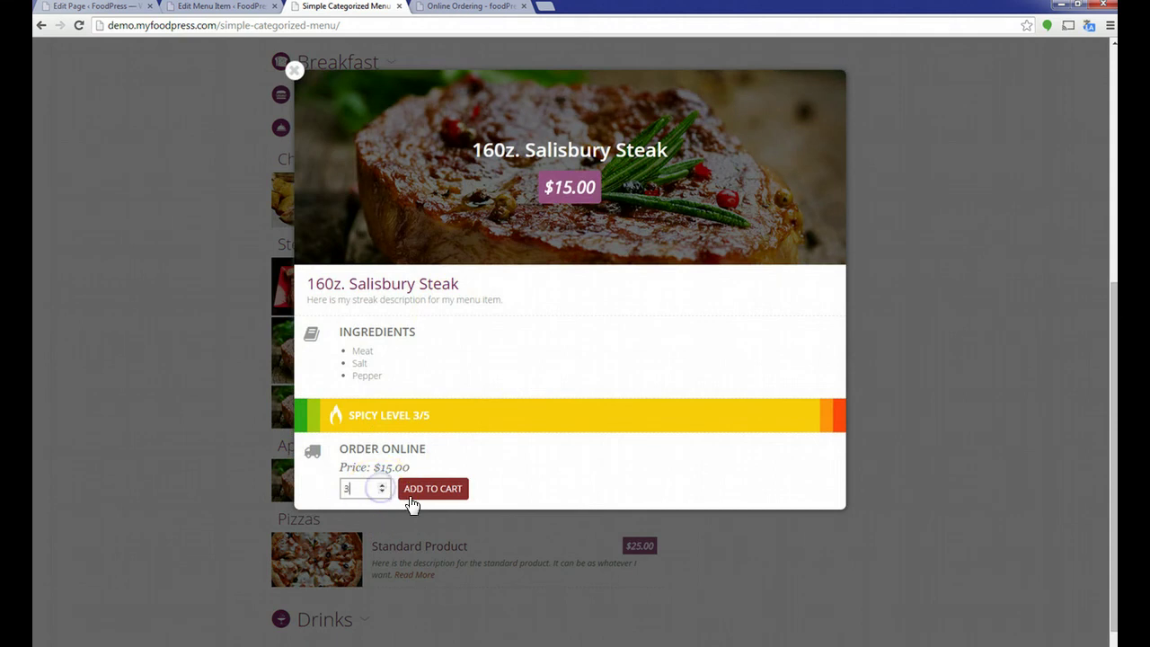
left_click(420, 500)
left_click(732, 525)
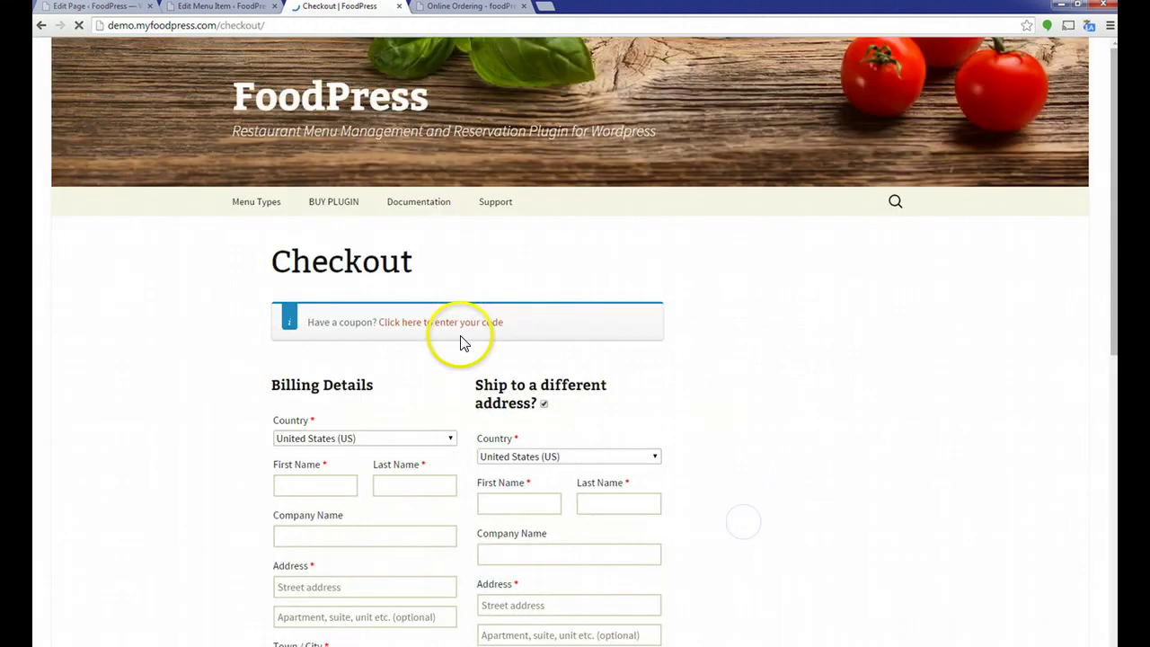
Review the checkout form, keeping Cash on Delivery as payment for the $235.00 order
scroll(832, 372, "down", 7)
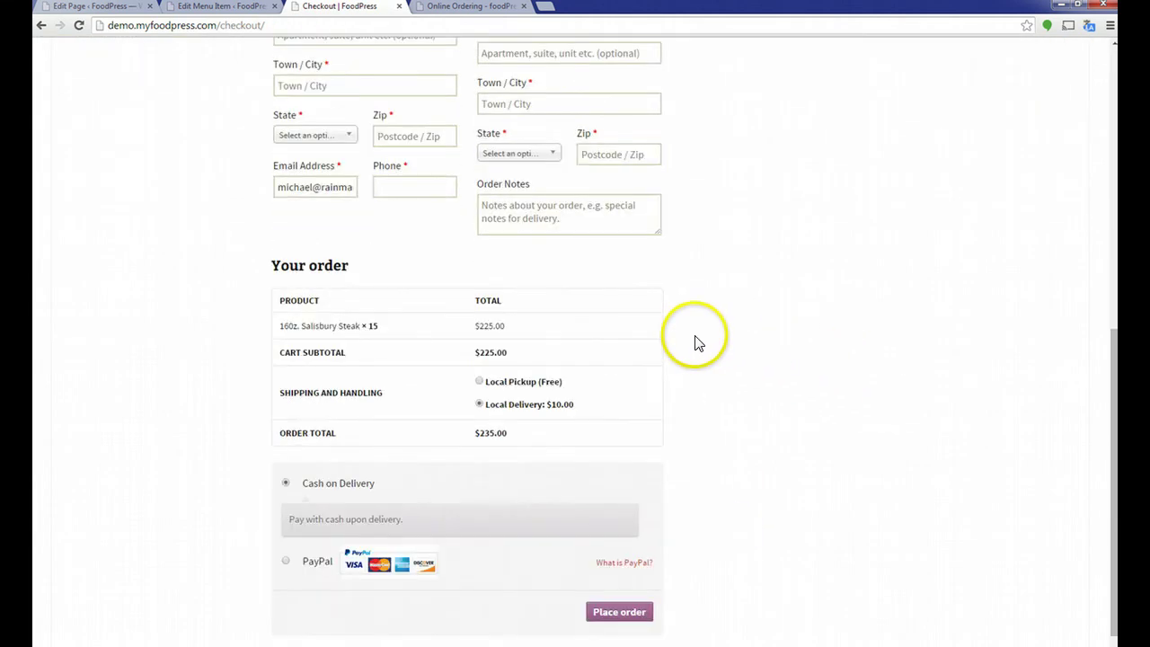
scroll(696, 342, "down", 1)
scroll(693, 341, "up", 1)
left_click_drag(375, 327, 294, 326)
scroll(727, 371, "down", 1)
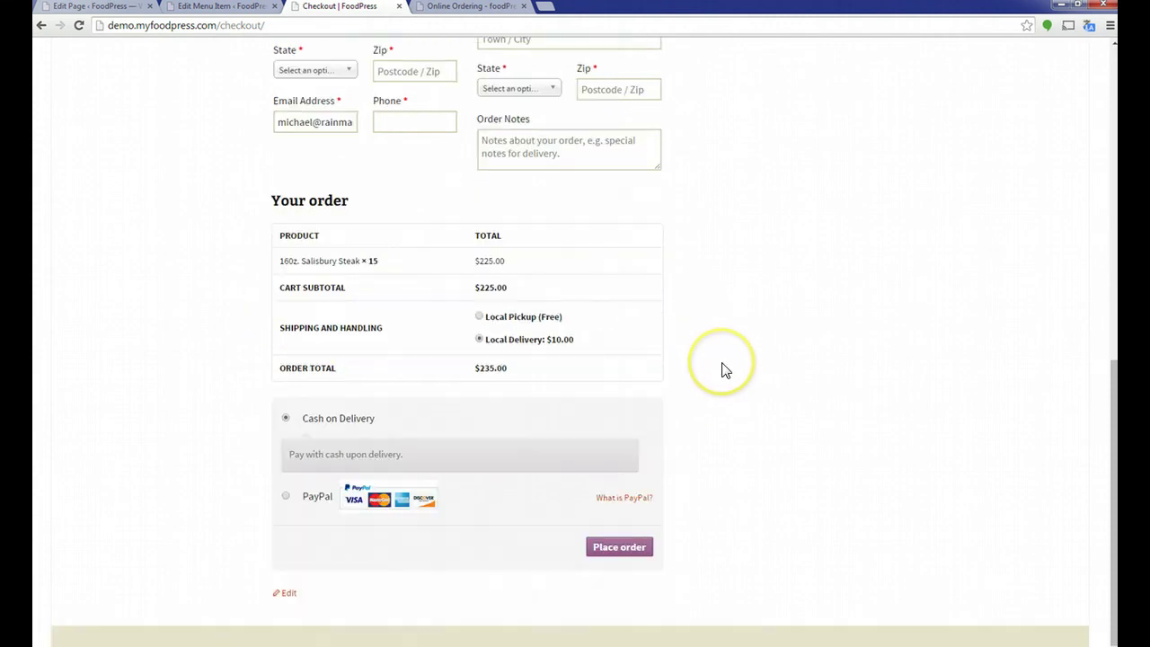
left_click(316, 499)
left_click(308, 420)
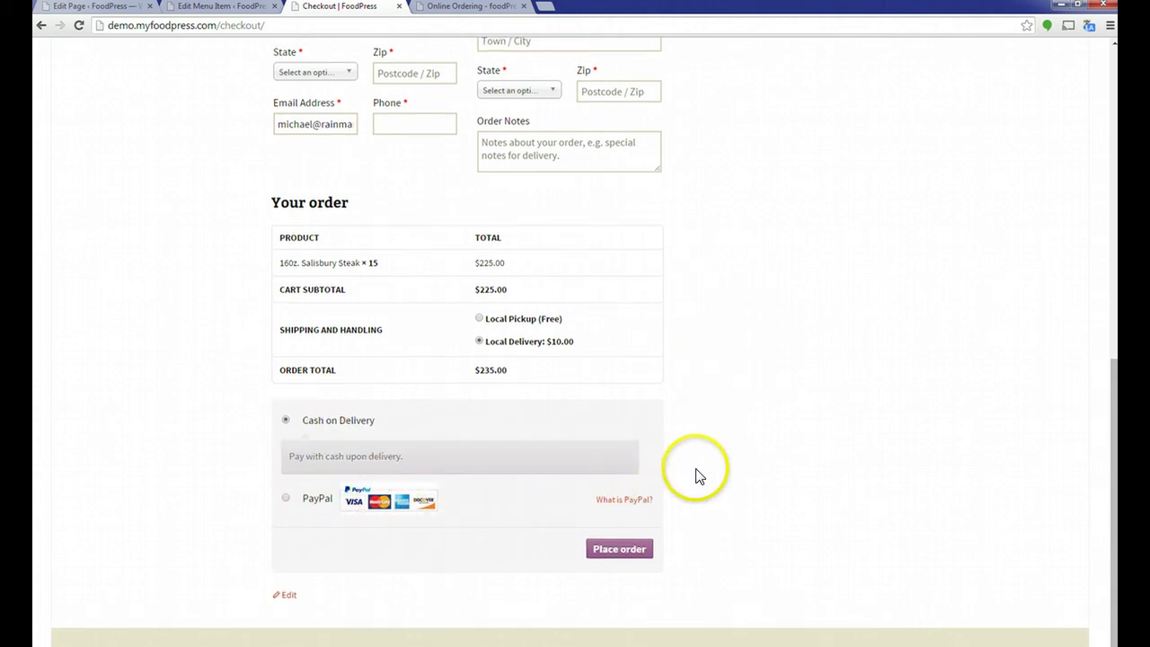
scroll(700, 469, "up", 1)
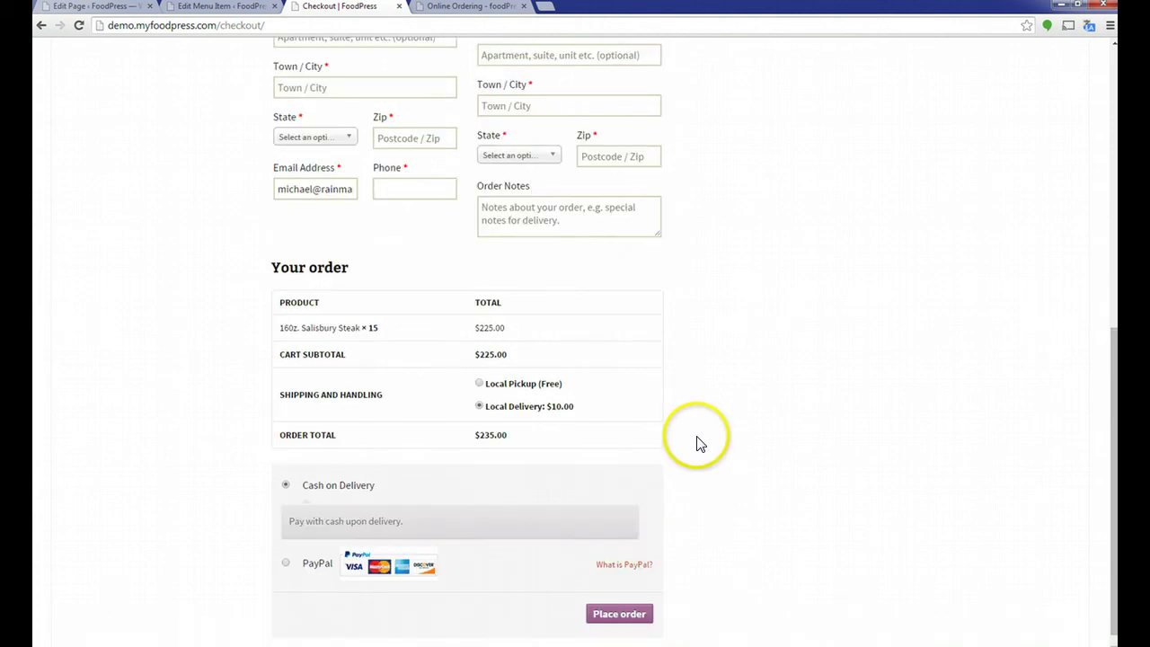
scroll(700, 444, "up", 2)
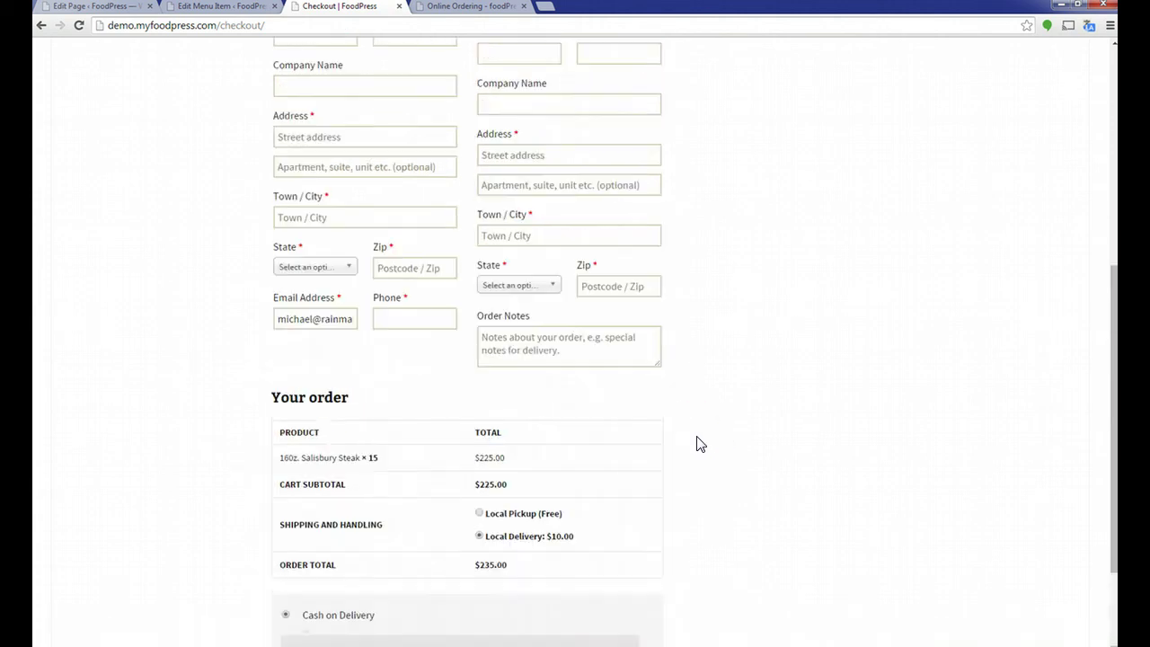
scroll(687, 424, "up", 3)
scroll(688, 405, "up", 3)
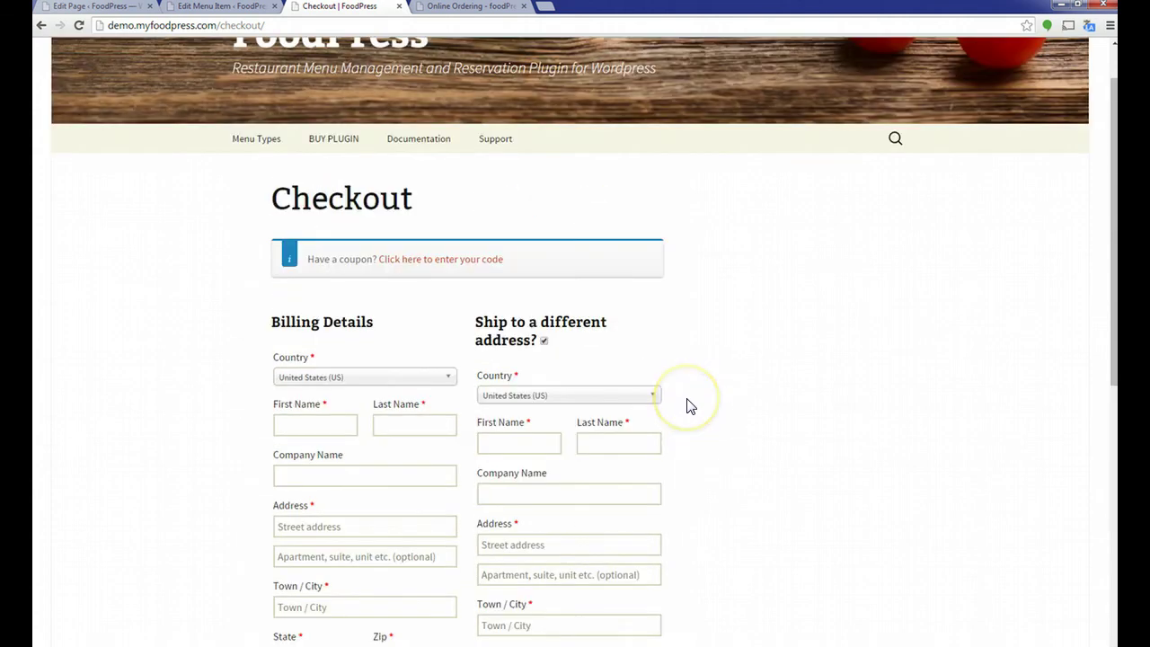
scroll(689, 404, "down", 9)
scroll(686, 407, "up", 10)
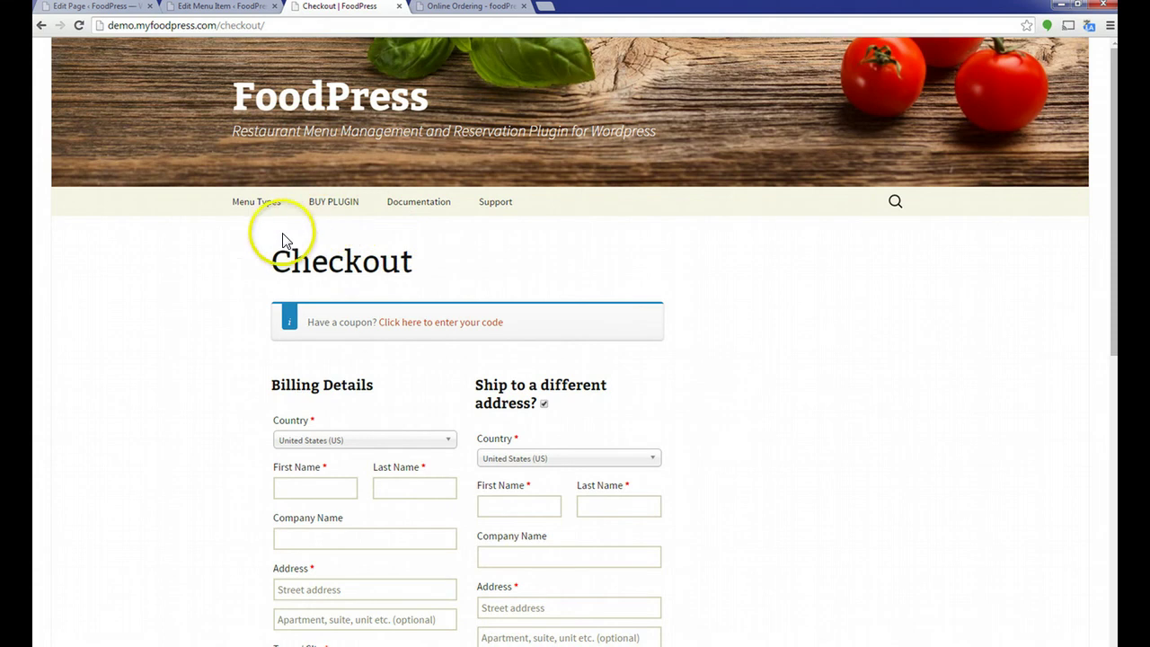
Open the All Menu Items list in the admin and check its Woo ordering column
mouse_move(259, 213)
left_click(218, 7)
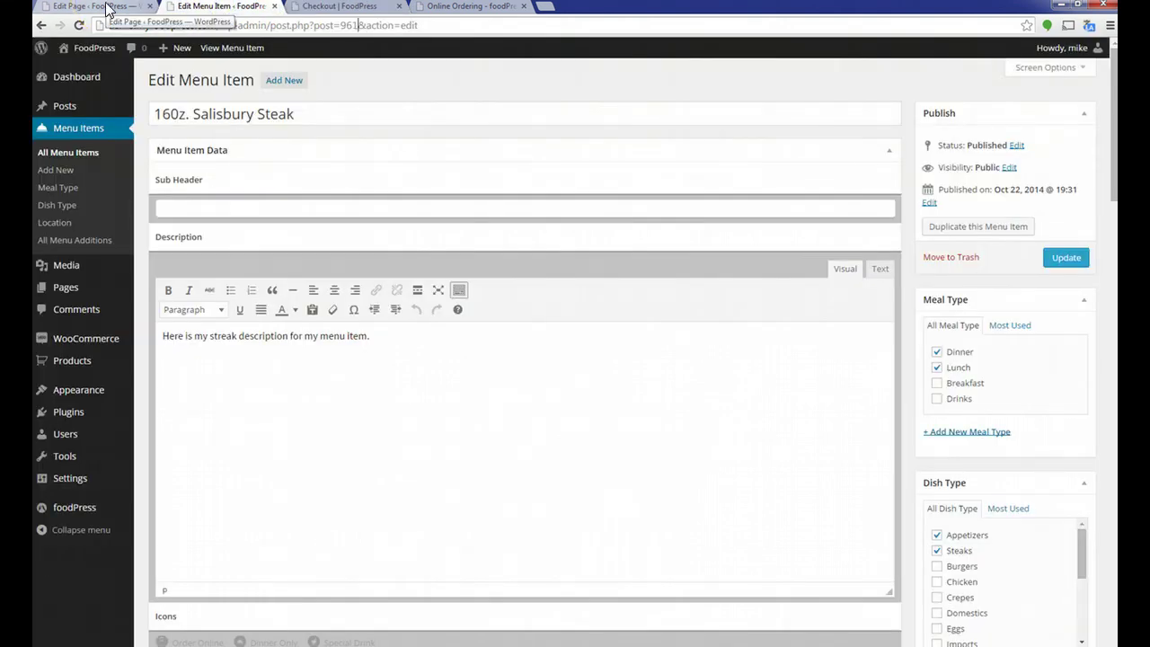
left_click(108, 9)
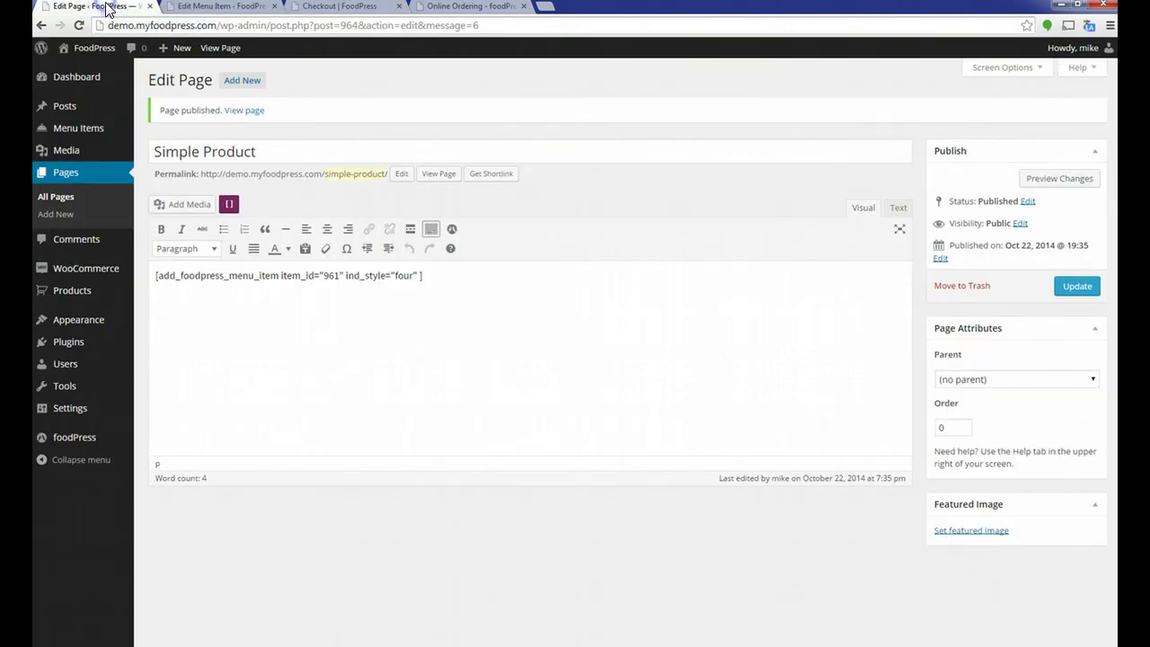
left_click(89, 131)
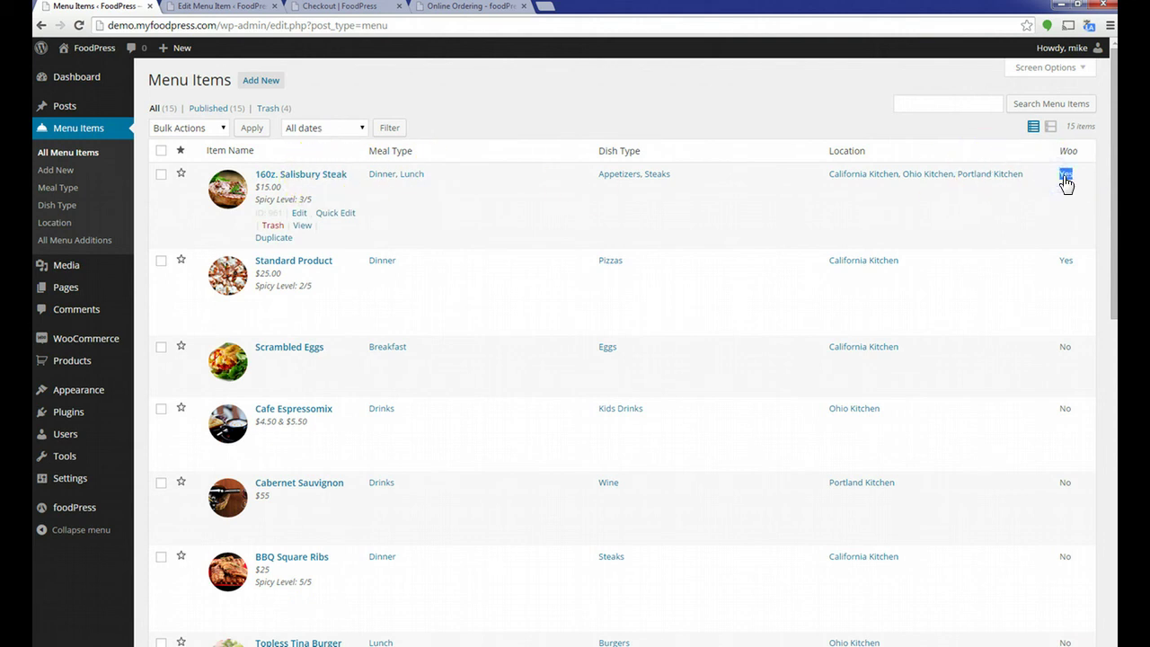
left_click(1077, 262)
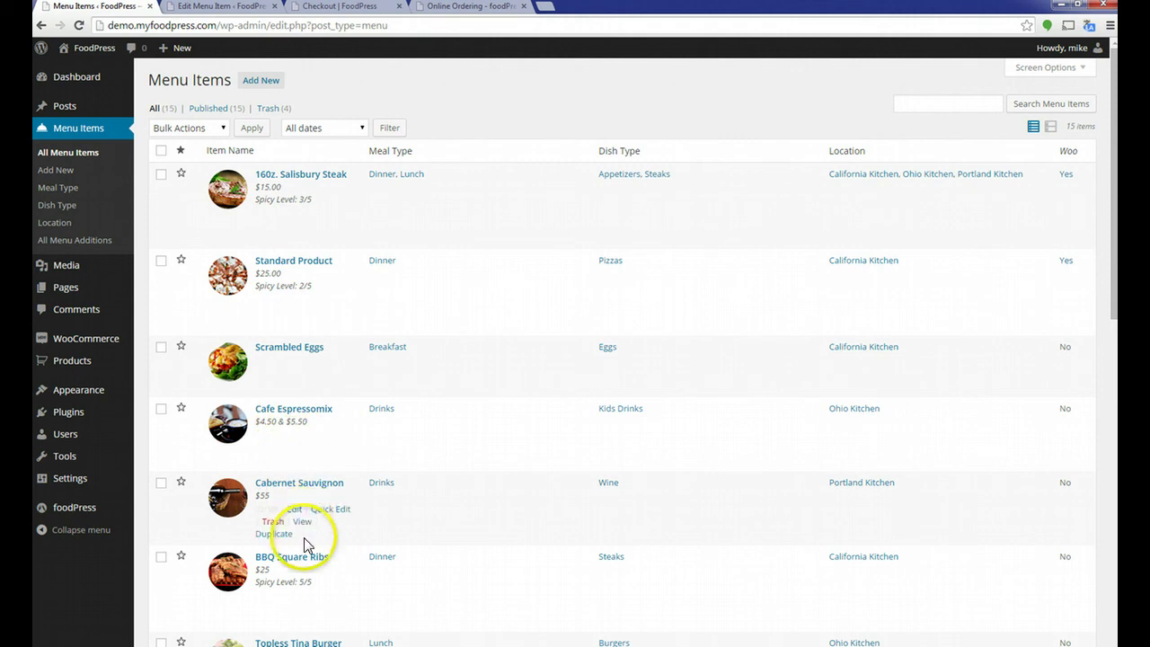
scroll(300, 562, "down", 2)
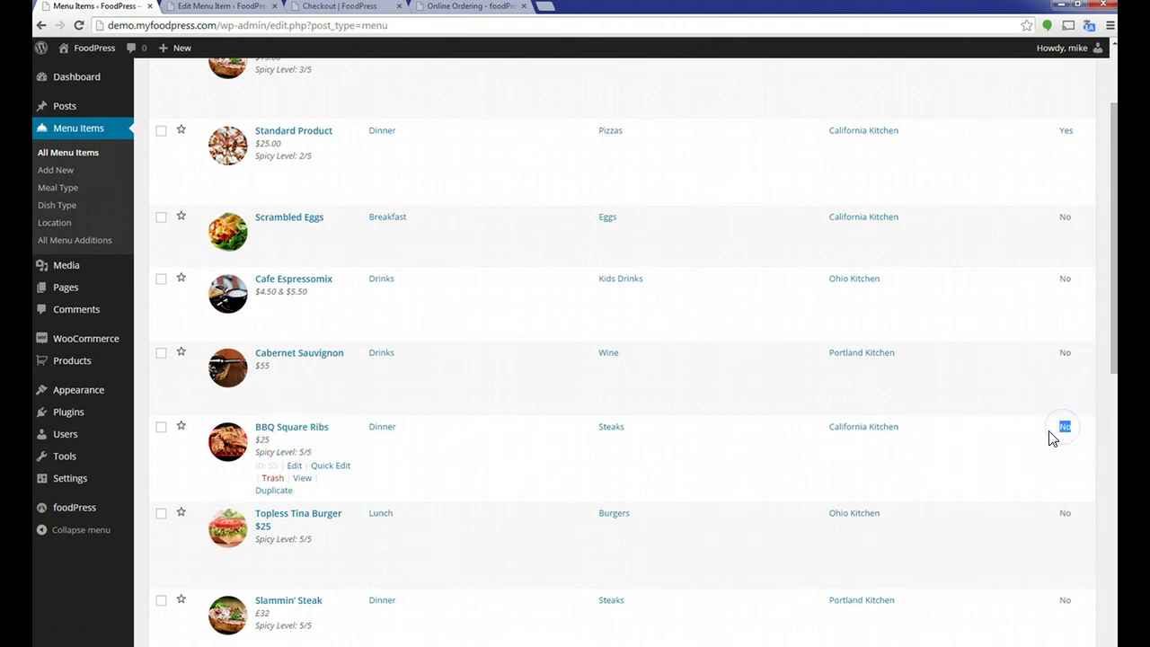
scroll(1048, 437, "up", 2)
scroll(1048, 437, "down", 2)
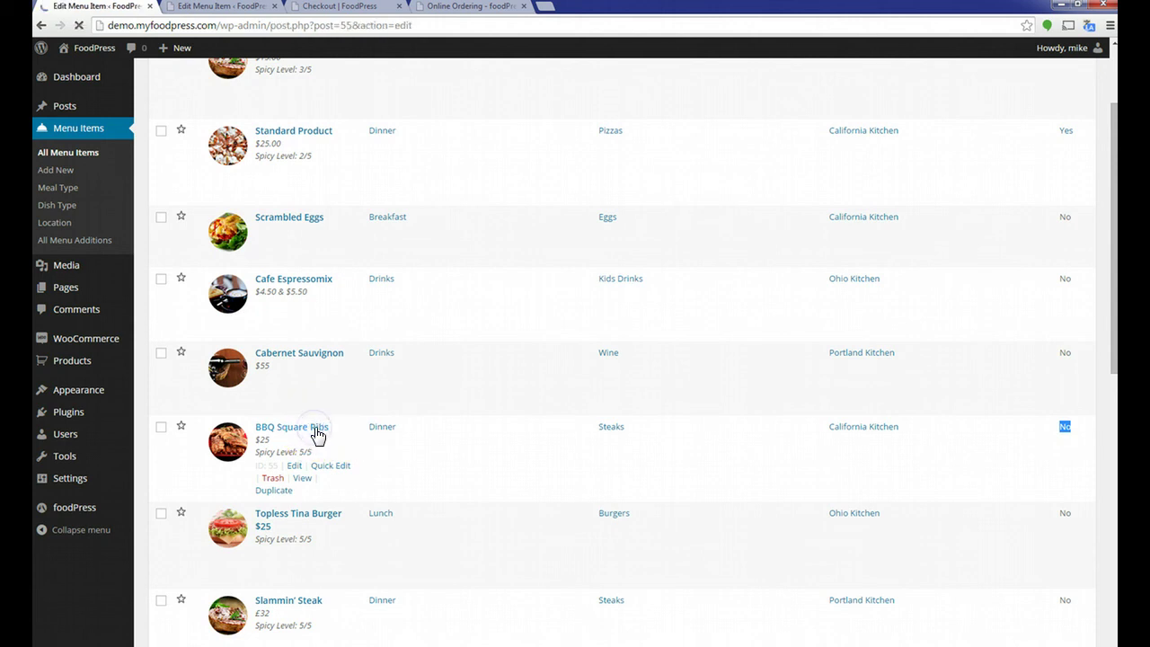
Enable WooCommerce online ordering for BBQ Square Ribs and update the item
left_click(316, 432)
scroll(317, 430, "down", 3)
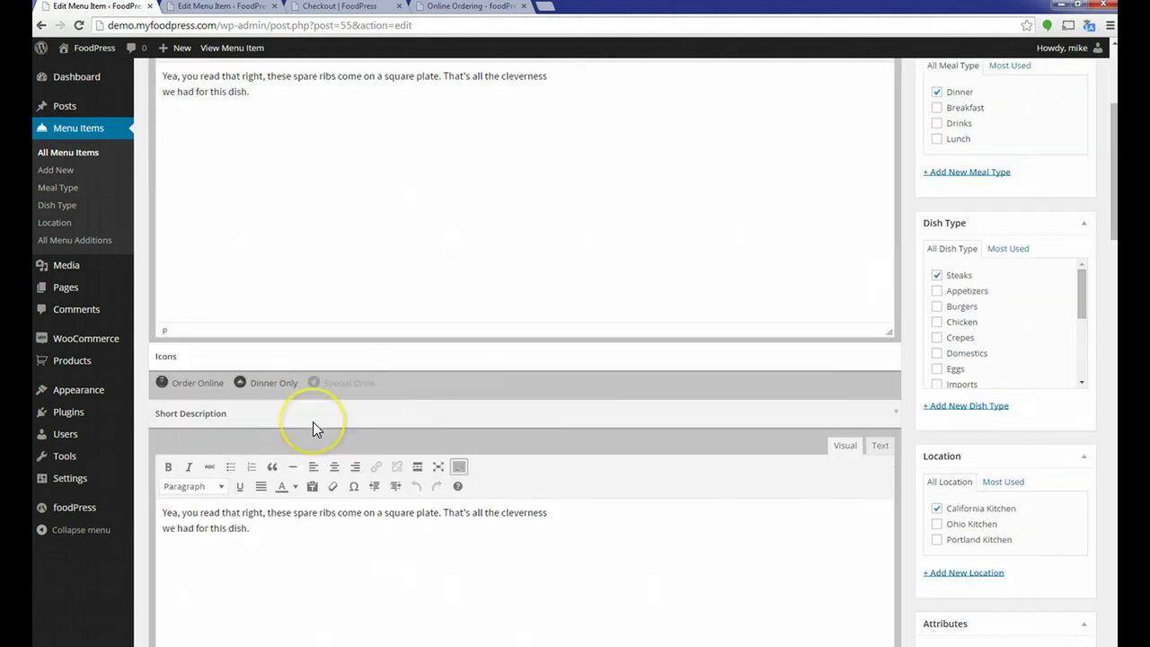
scroll(316, 429, "down", 5)
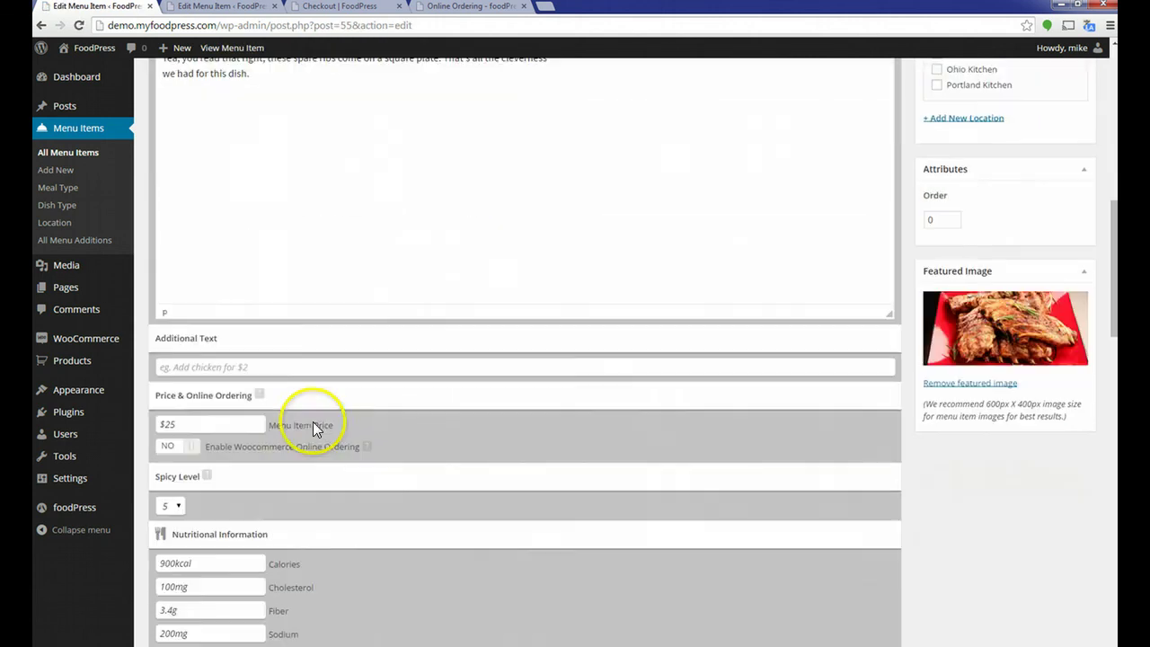
left_click(184, 423)
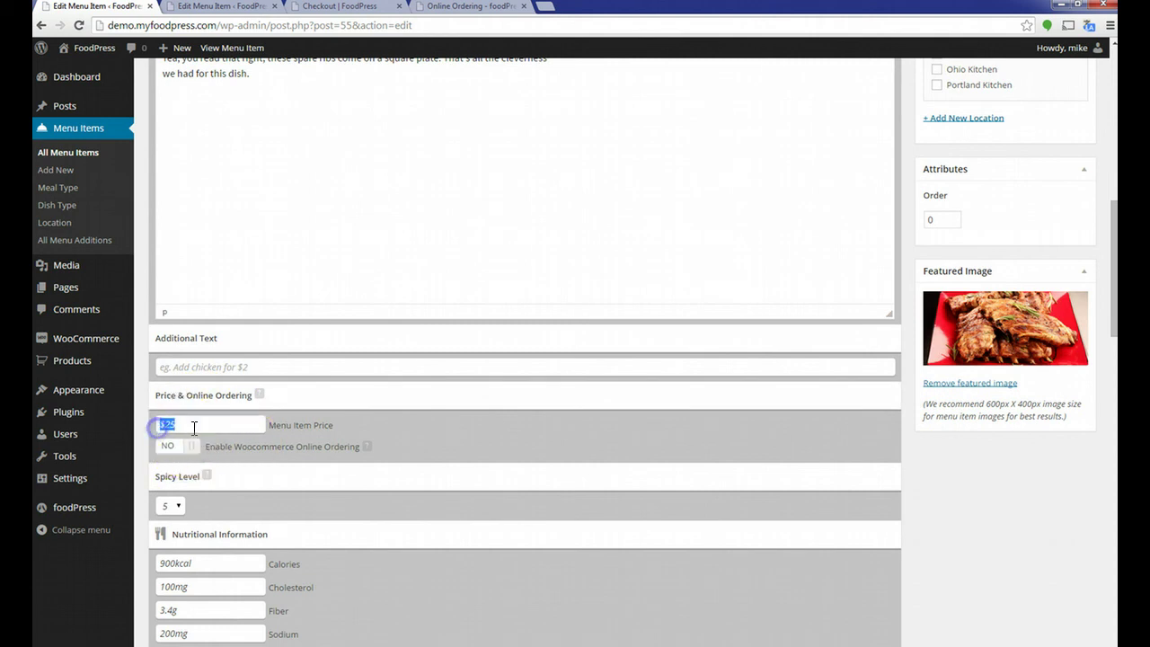
left_click(193, 447)
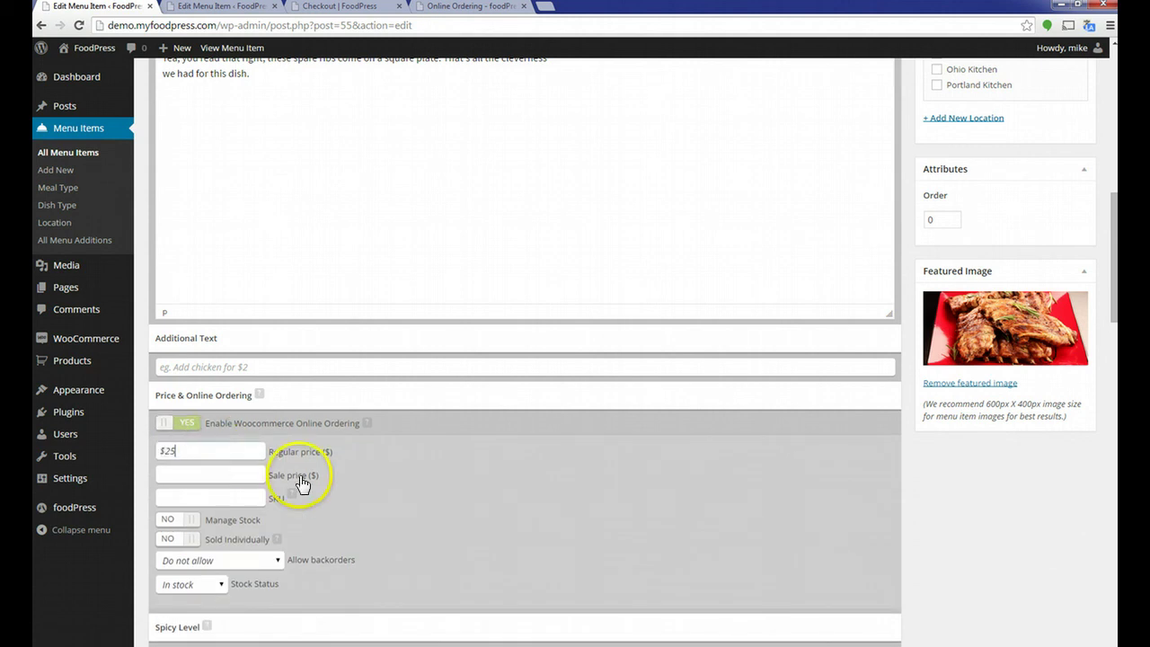
scroll(499, 492, "down", 1)
scroll(1074, 470, "up", 5)
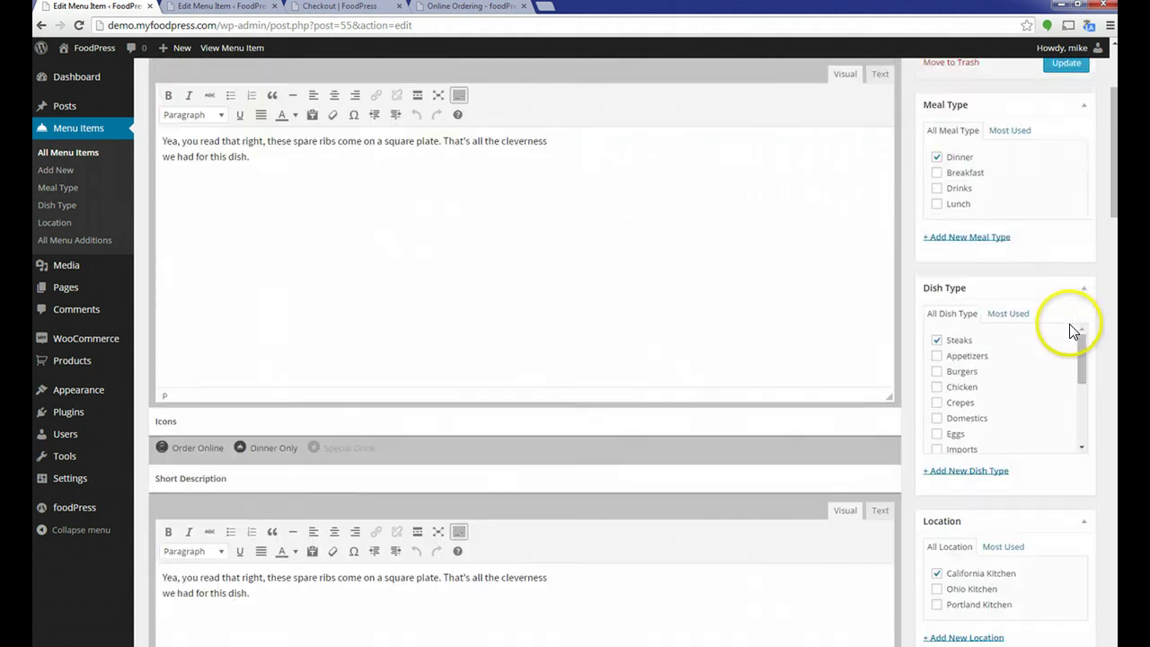
left_click(1067, 258)
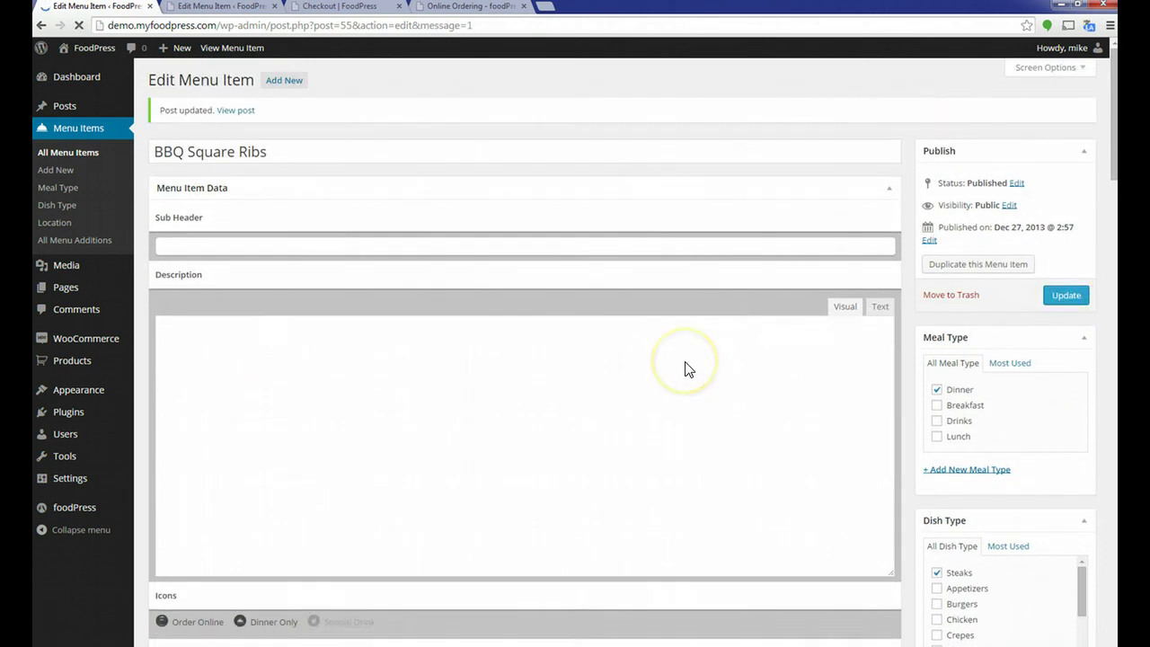
scroll(321, 406, "down", 10)
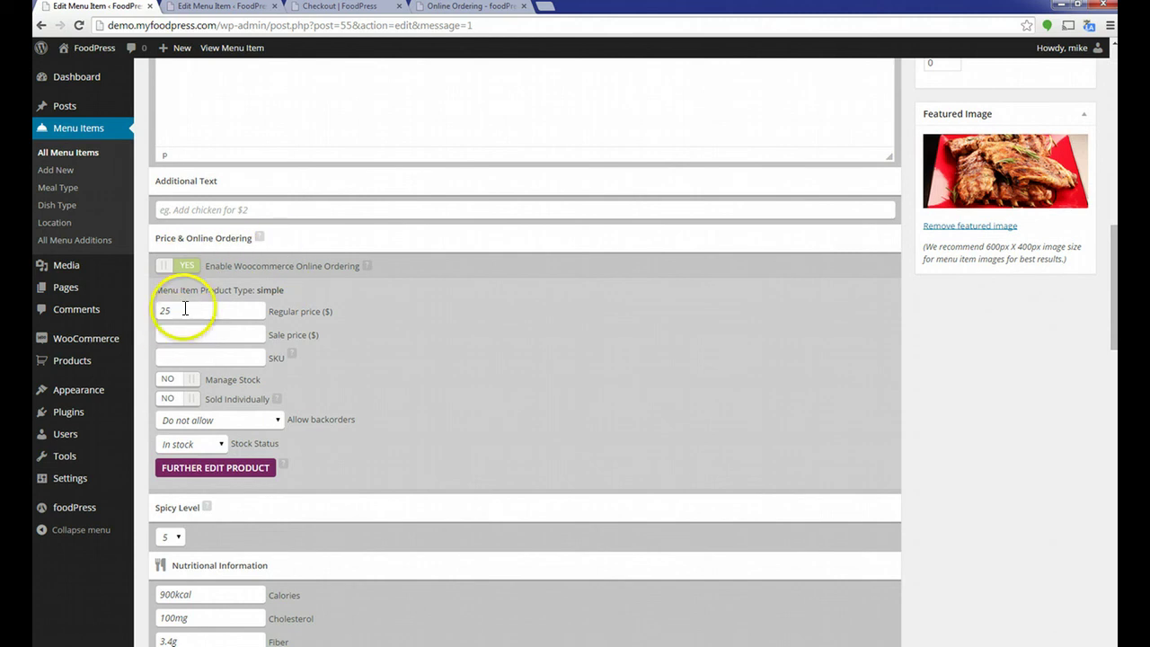
Open the linked BBQ Square Ribs WooCommerce product and select all its description text
left_click(224, 470)
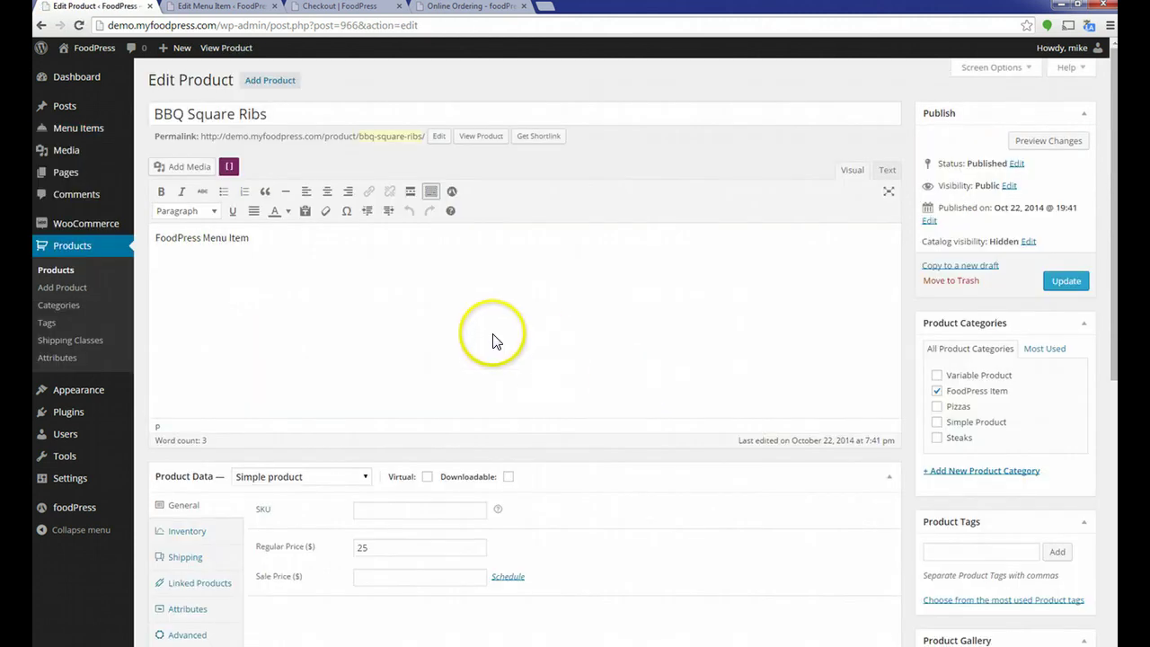
left_click(205, 238)
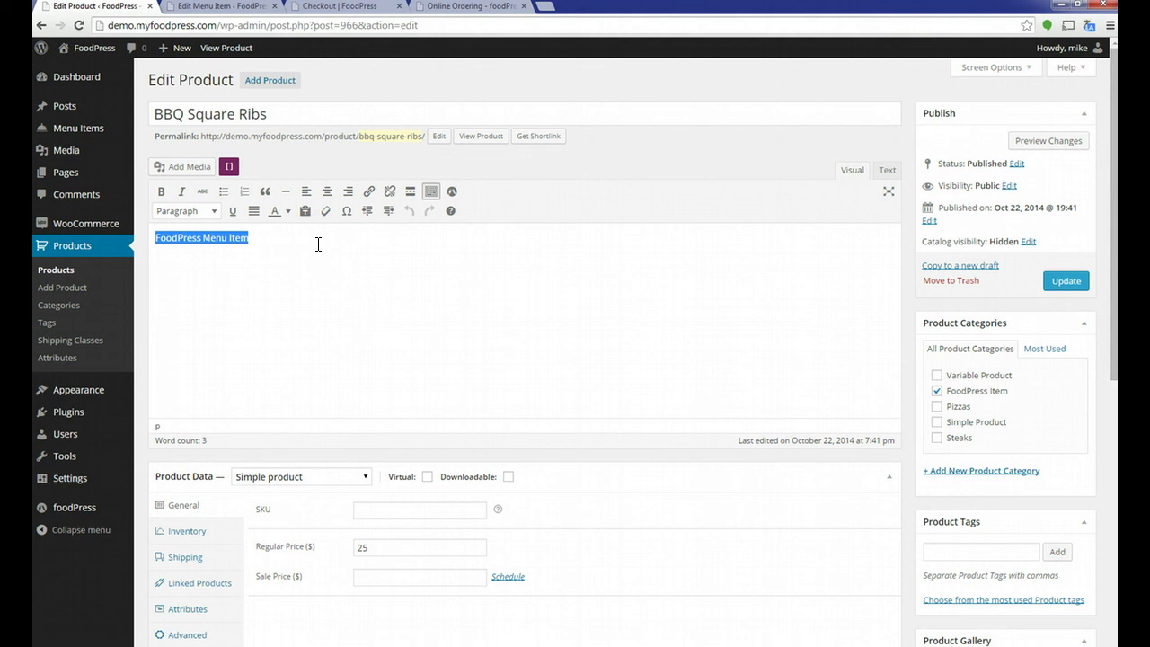
key("ctrl+a")
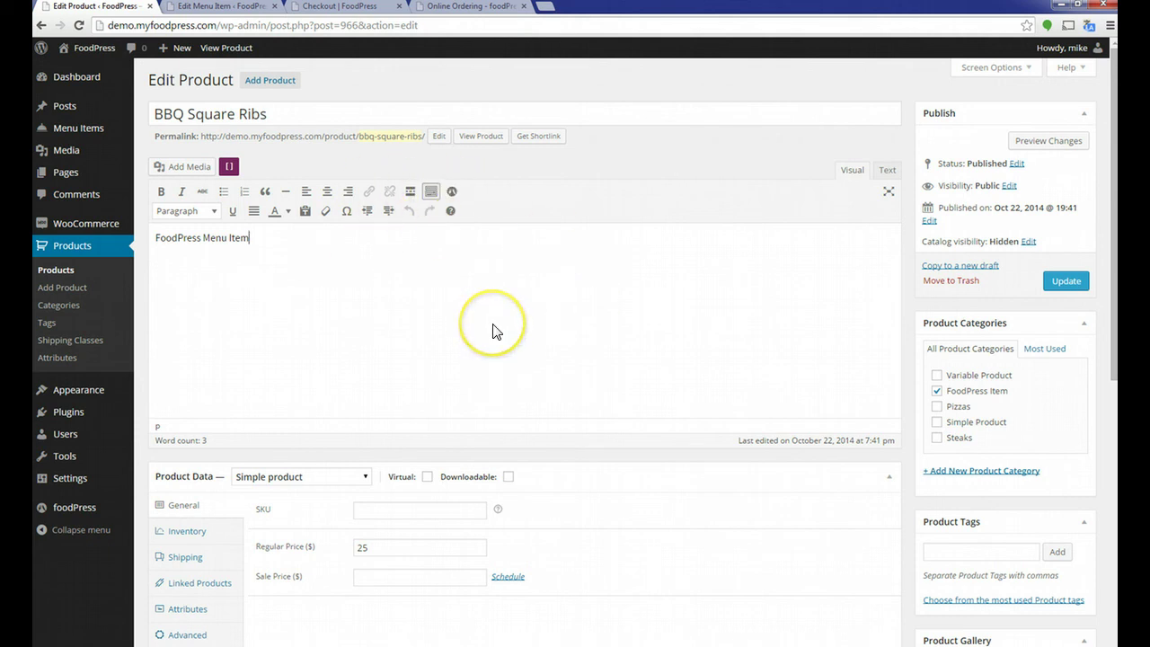
Open the live BBQ Square Ribs product page ($25.00) in a new tab and review it
right_click(481, 138)
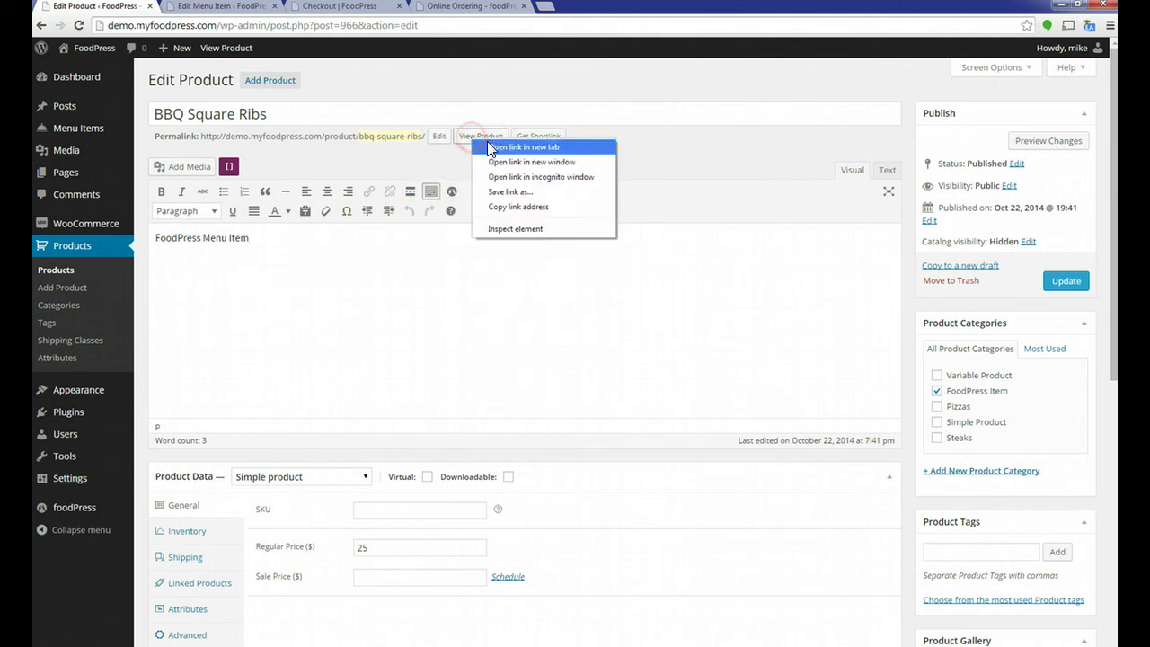
left_click(494, 149)
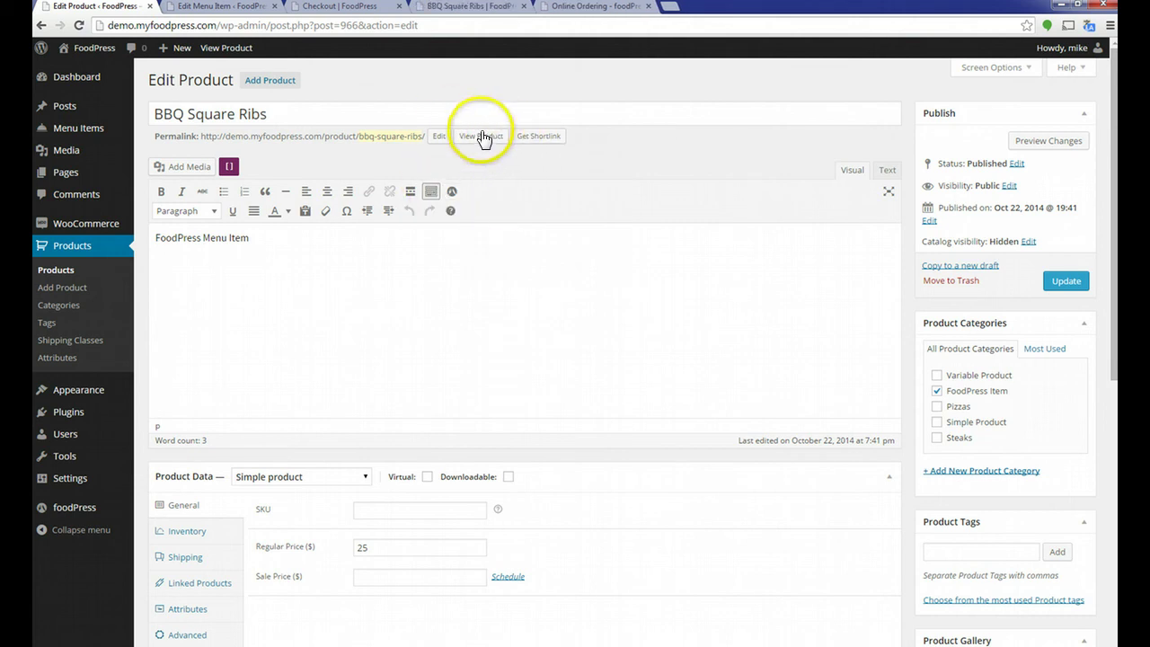
left_click(476, 15)
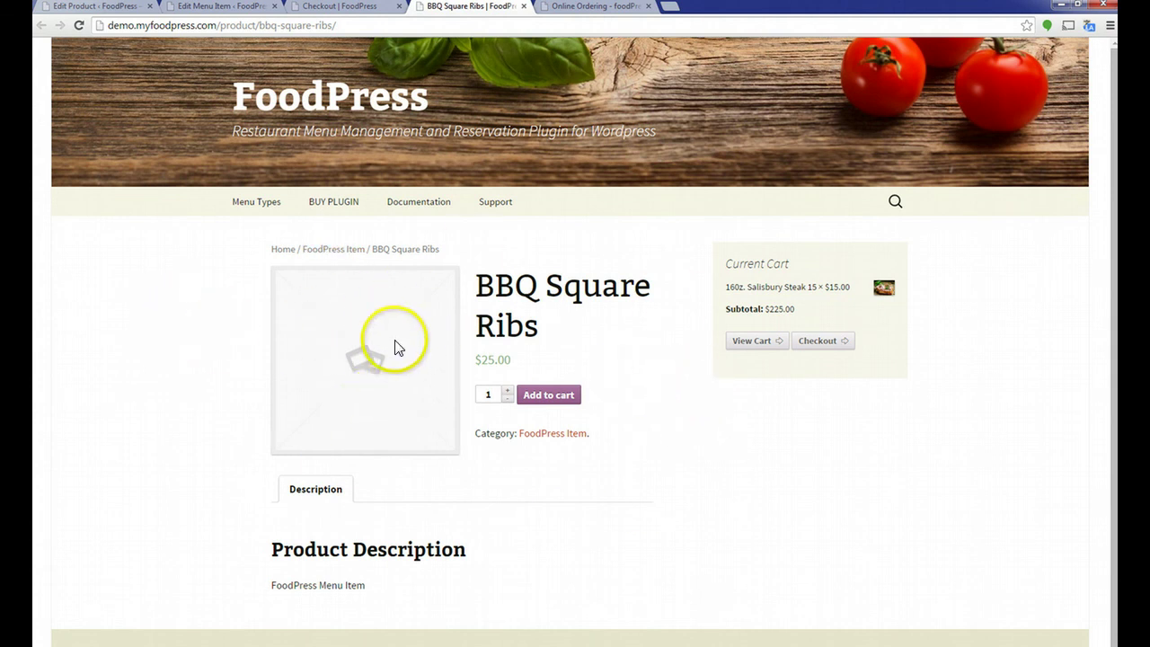
left_click_drag(477, 283, 547, 321)
left_click(547, 321)
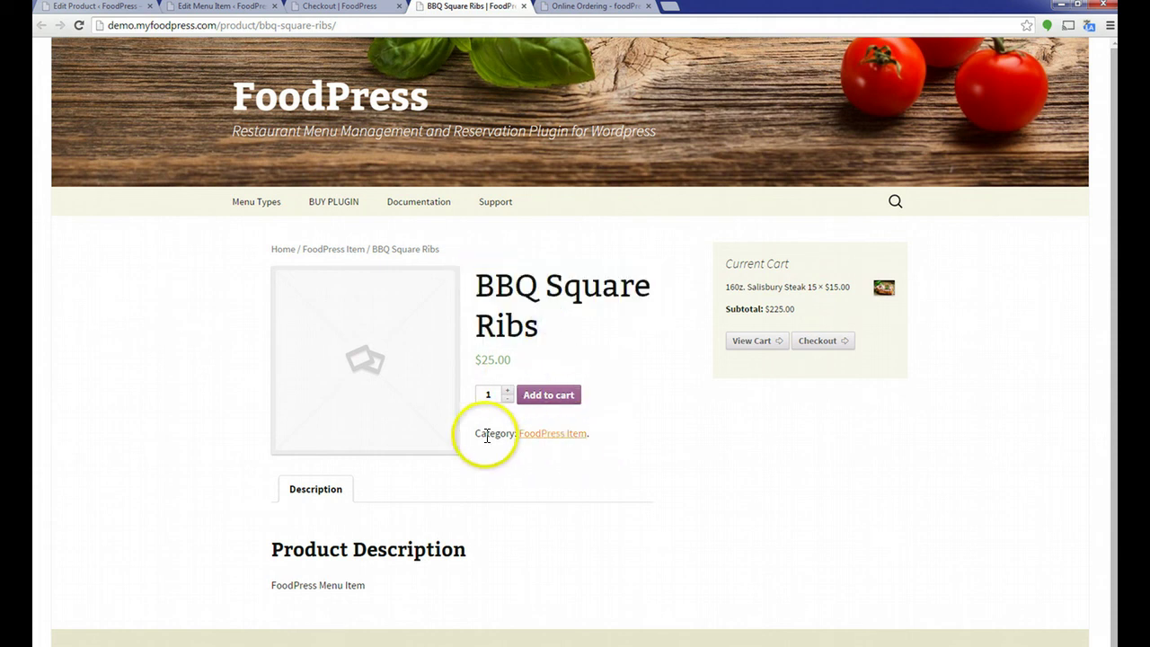
scroll(494, 517, "down", 1)
left_click(221, 516)
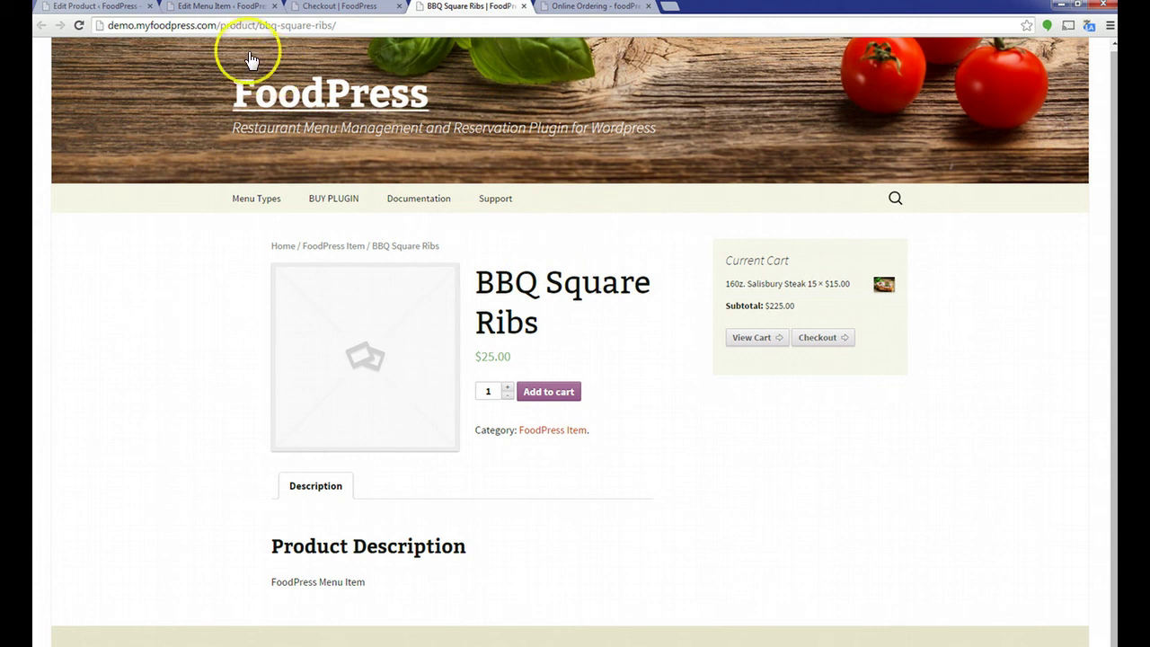
left_click(534, 232)
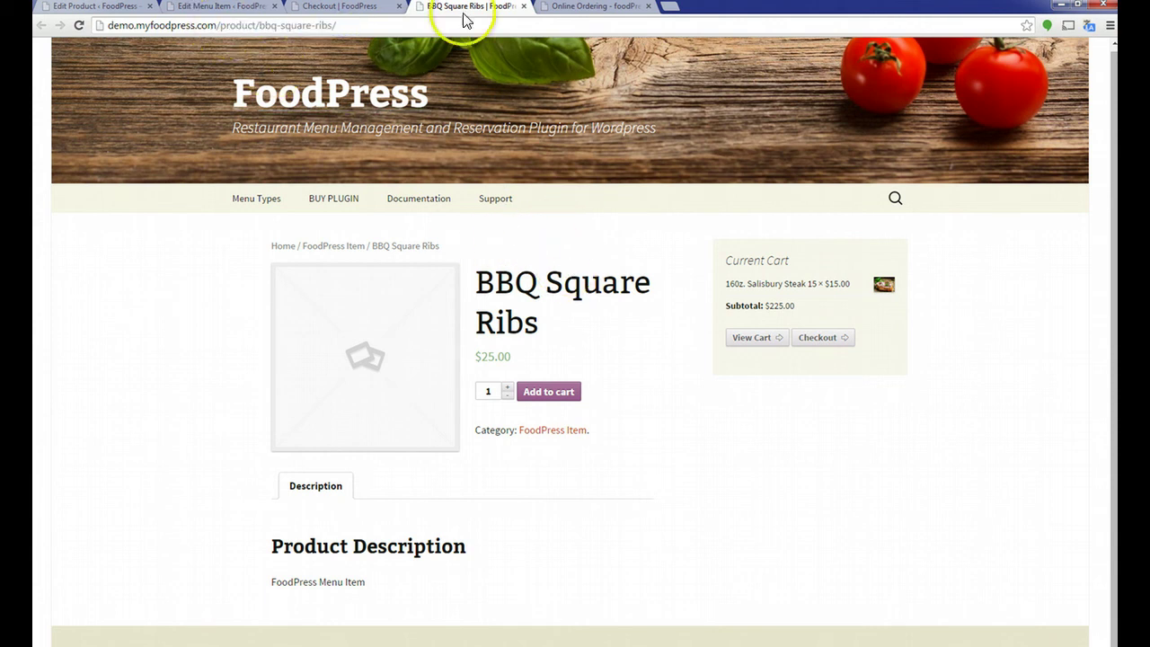
Replace the FoodPress Menu Item placeholder description with the pasted BBQ description
left_click(378, 6)
left_click(206, 9)
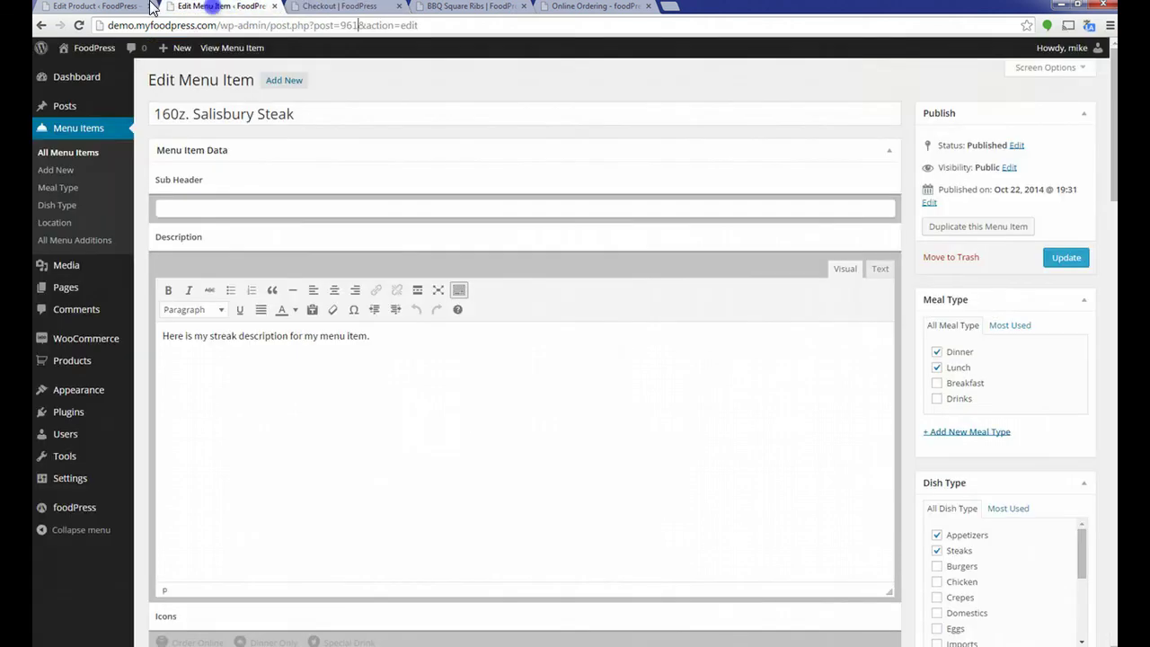
left_click(99, 6)
left_click(354, 249)
left_click_drag(353, 248, 69, 239)
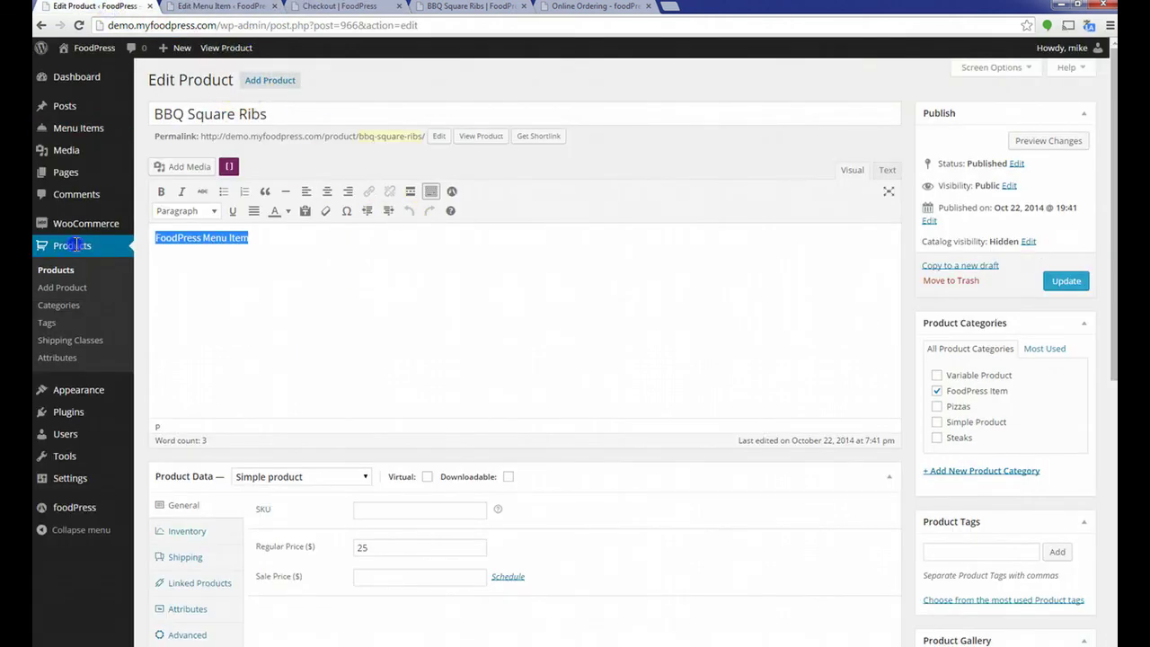
type("Here is my streak description for my menu item.")
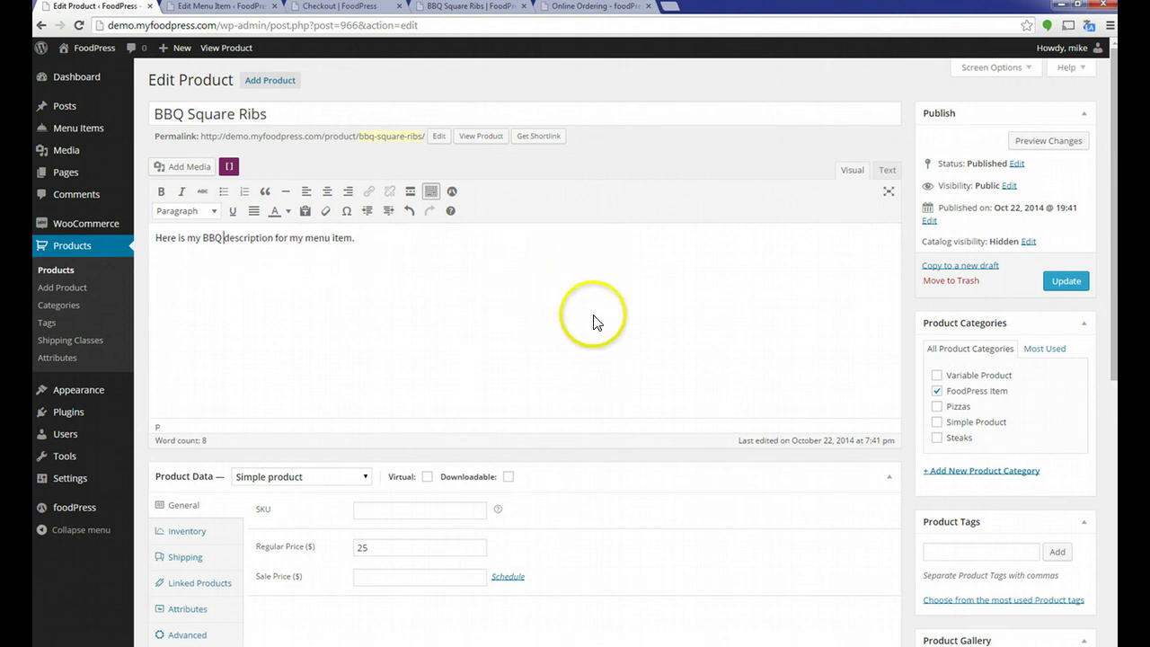
Change the product category from FoodPress Item to Simple Product
scroll(592, 319, "down", 2)
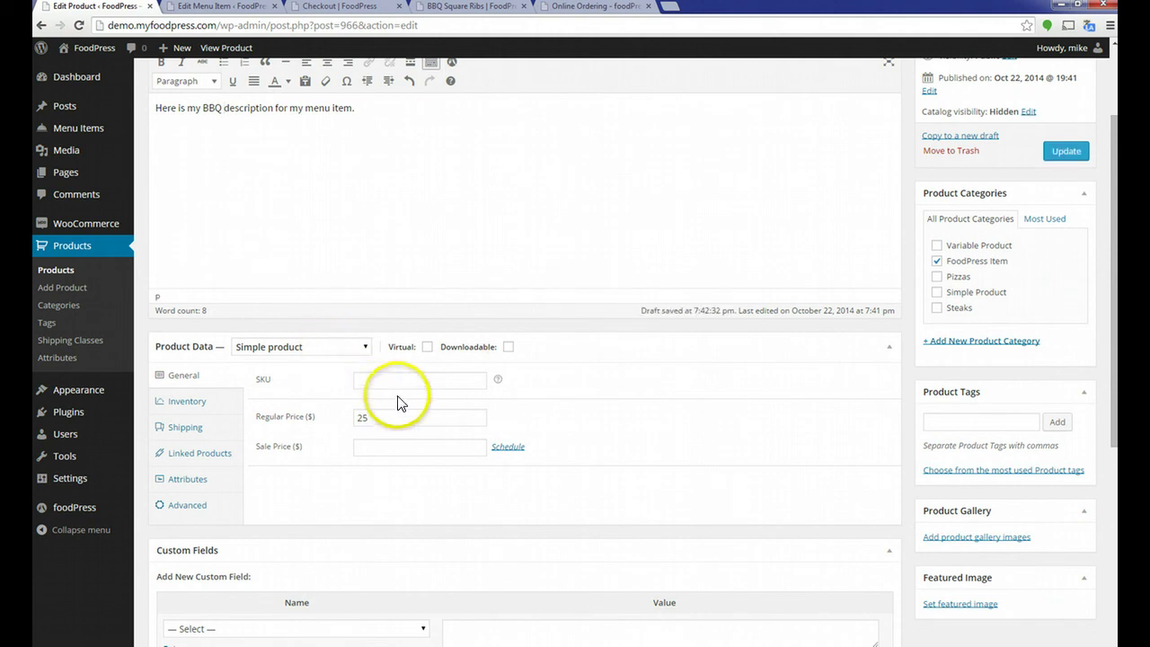
left_click(936, 261)
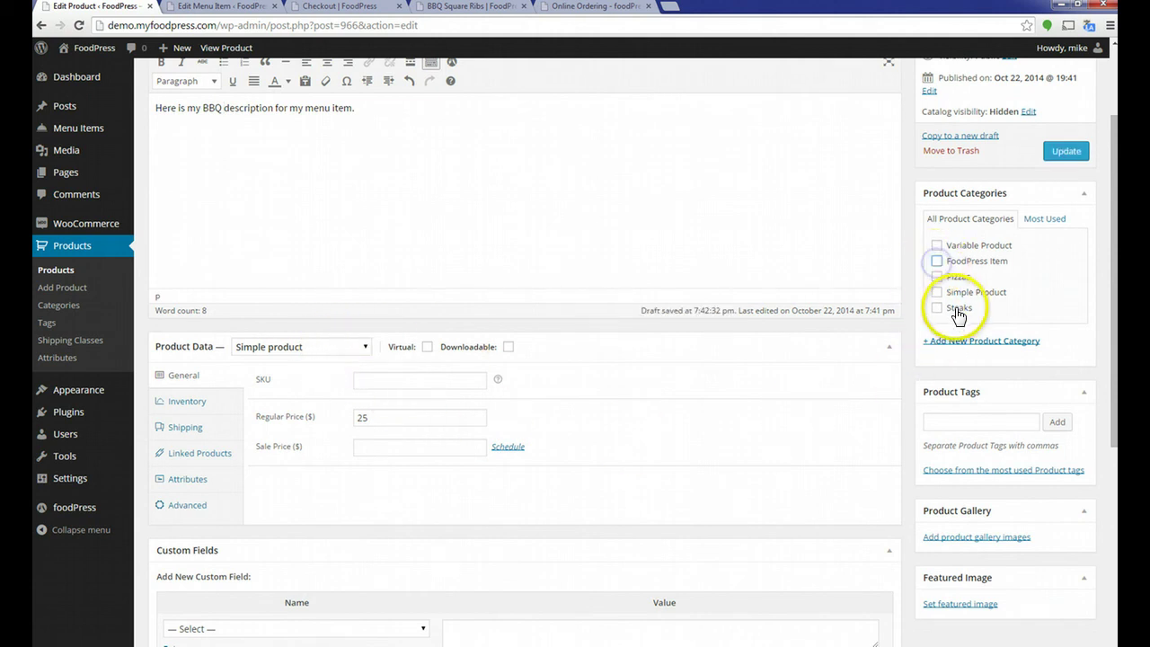
left_click(937, 292)
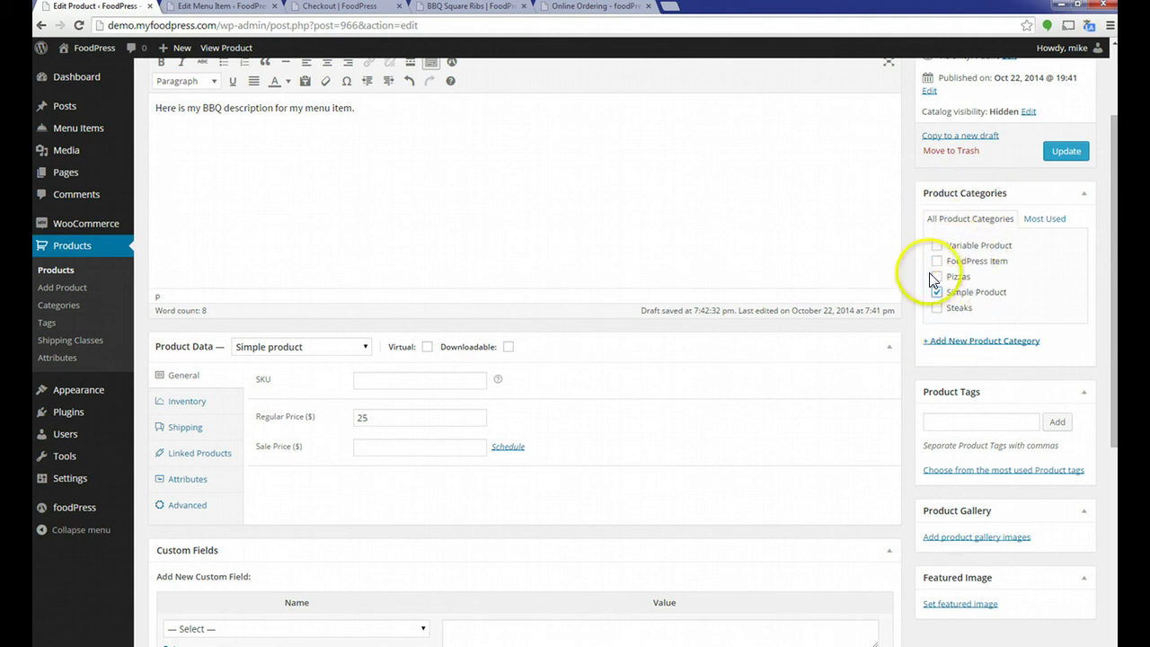
scroll(910, 295, "up", 3)
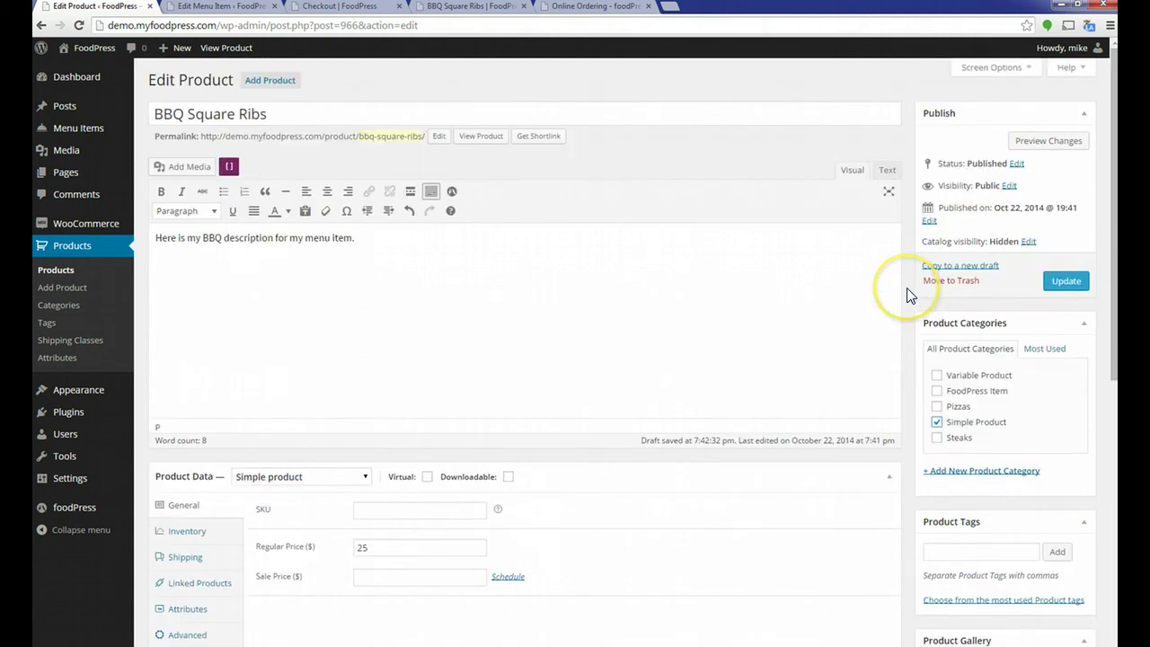
left_click(938, 423)
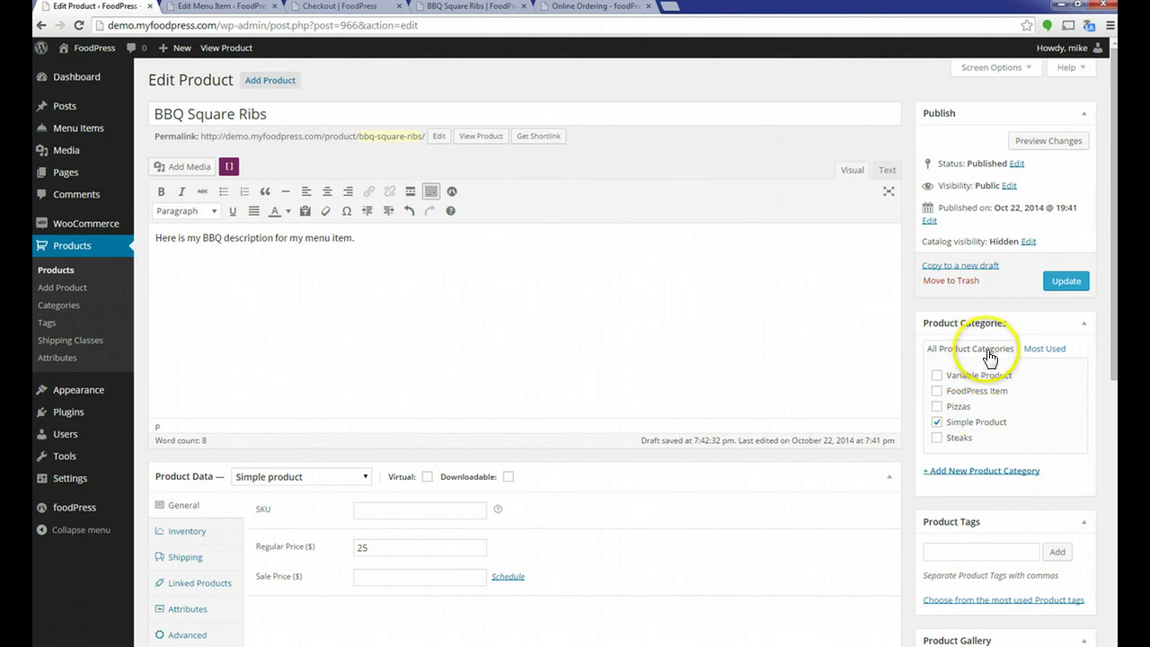
Set the ribs photo as the featured image and update the product
scroll(909, 468, "down", 3)
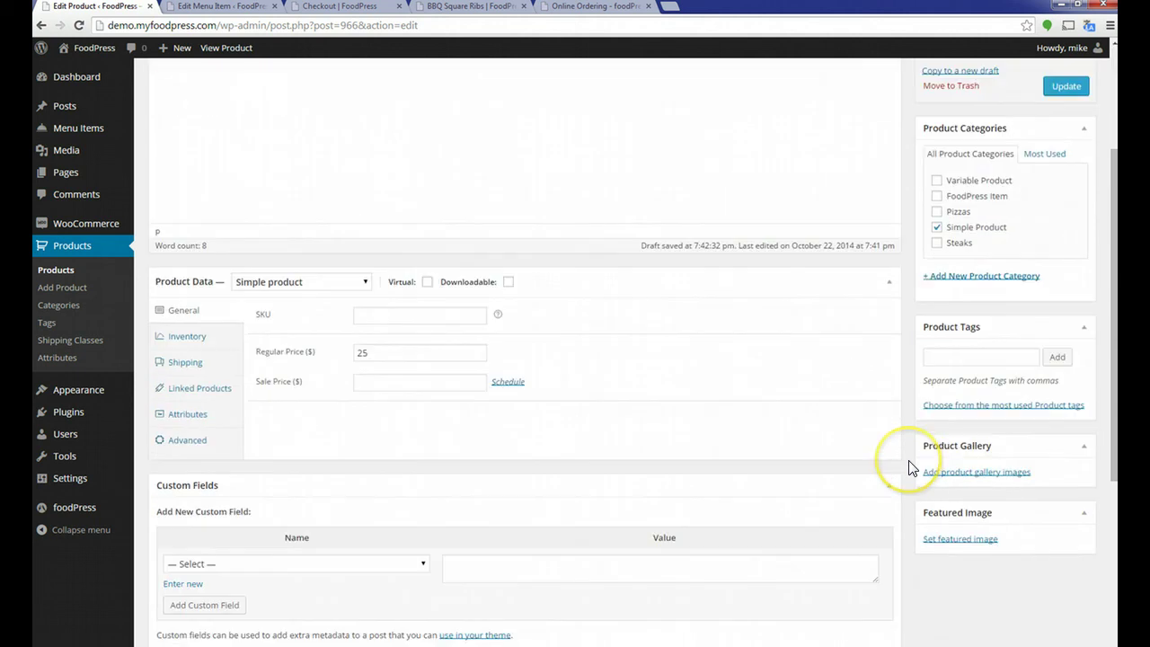
left_click(974, 541)
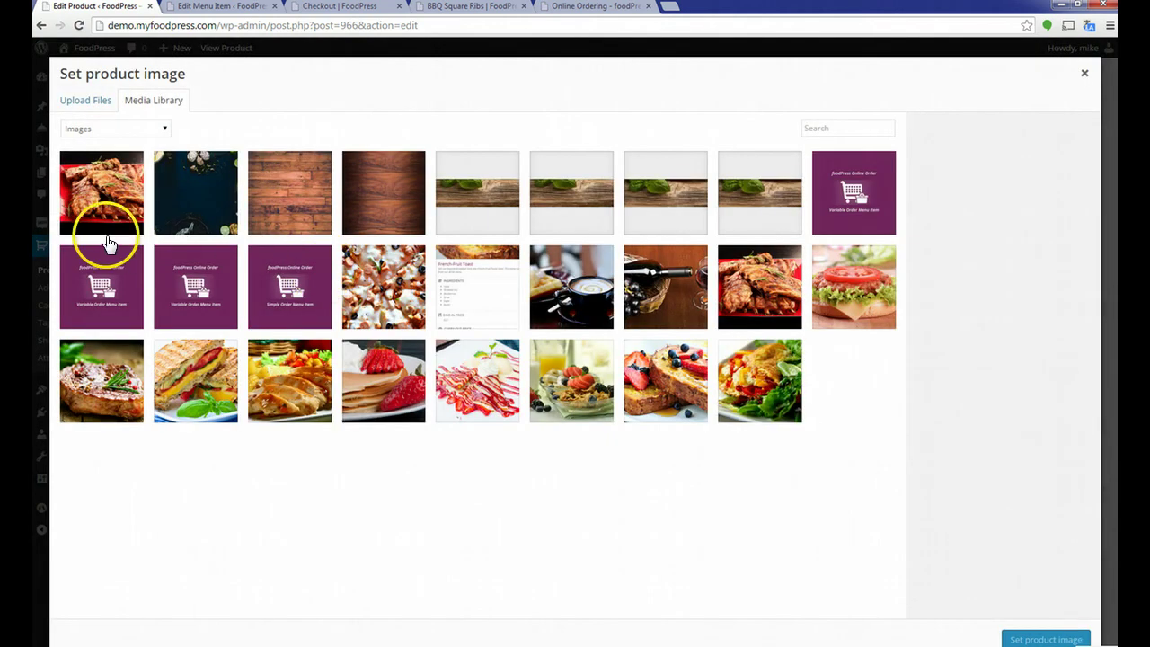
left_click(95, 225)
left_click(1043, 639)
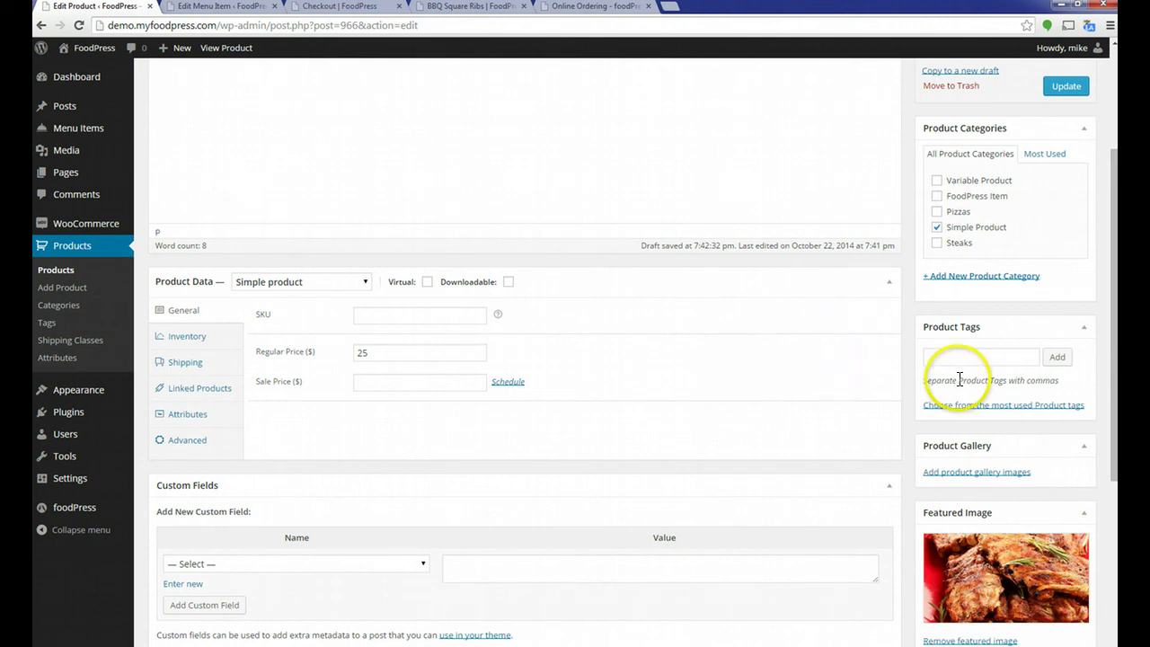
scroll(971, 380, "up", 2)
left_click(1066, 282)
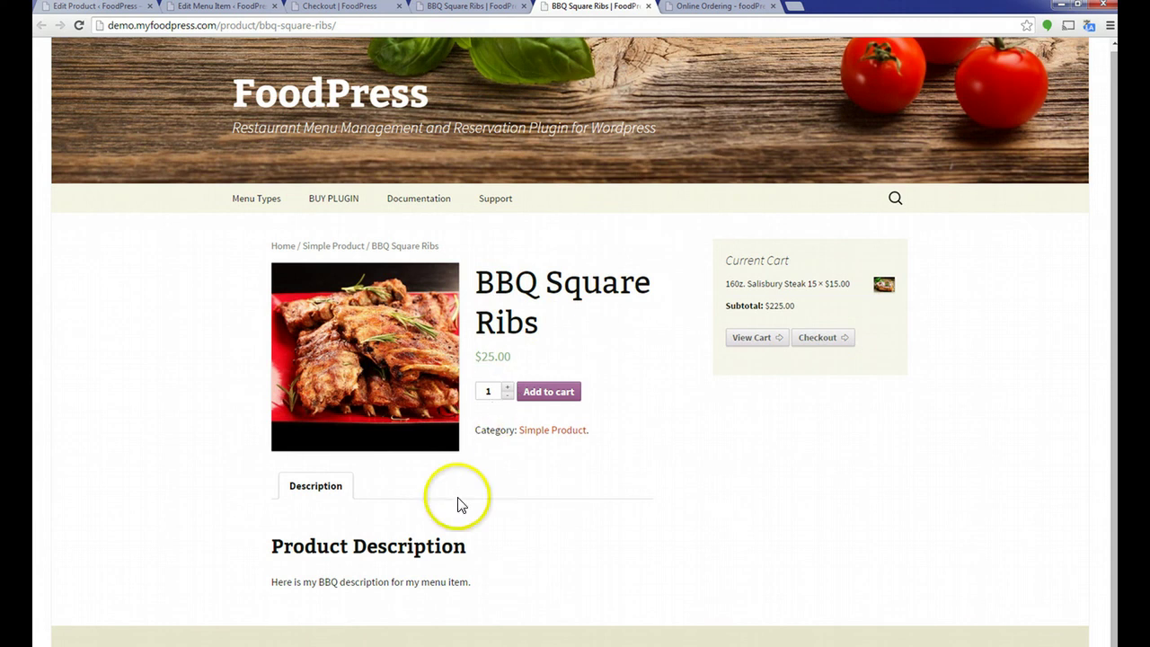
Add four BBQ Square Ribs at $25.00 each to the cart, raising the subtotal to $325.00
left_click_drag(482, 584, 261, 584)
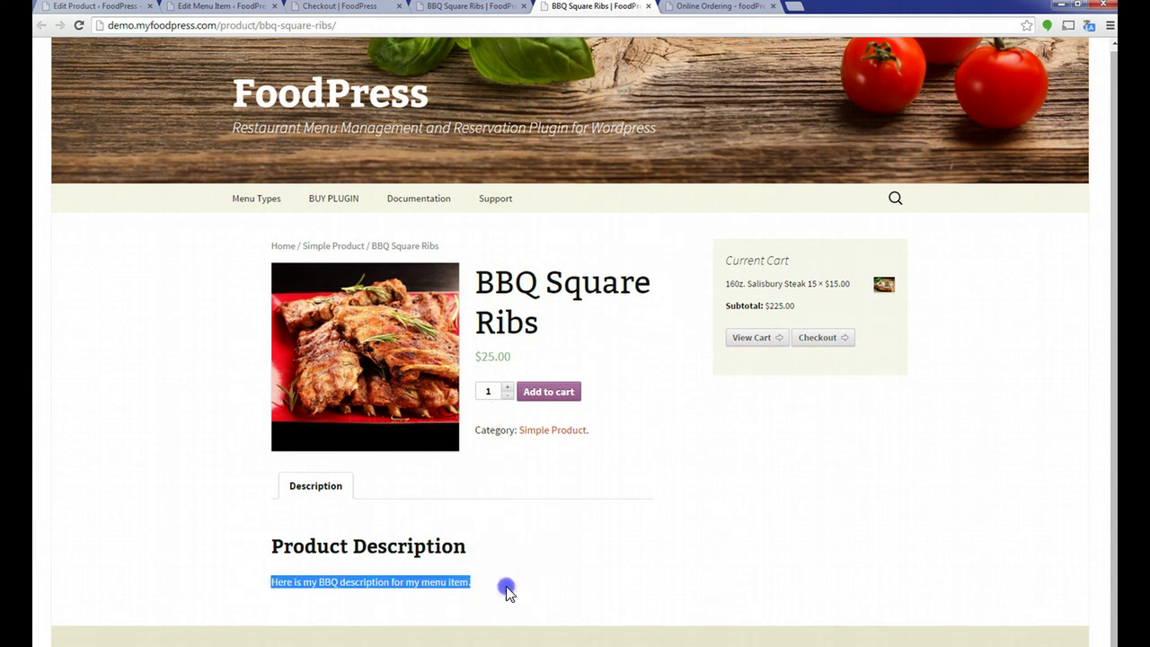
left_click(508, 591)
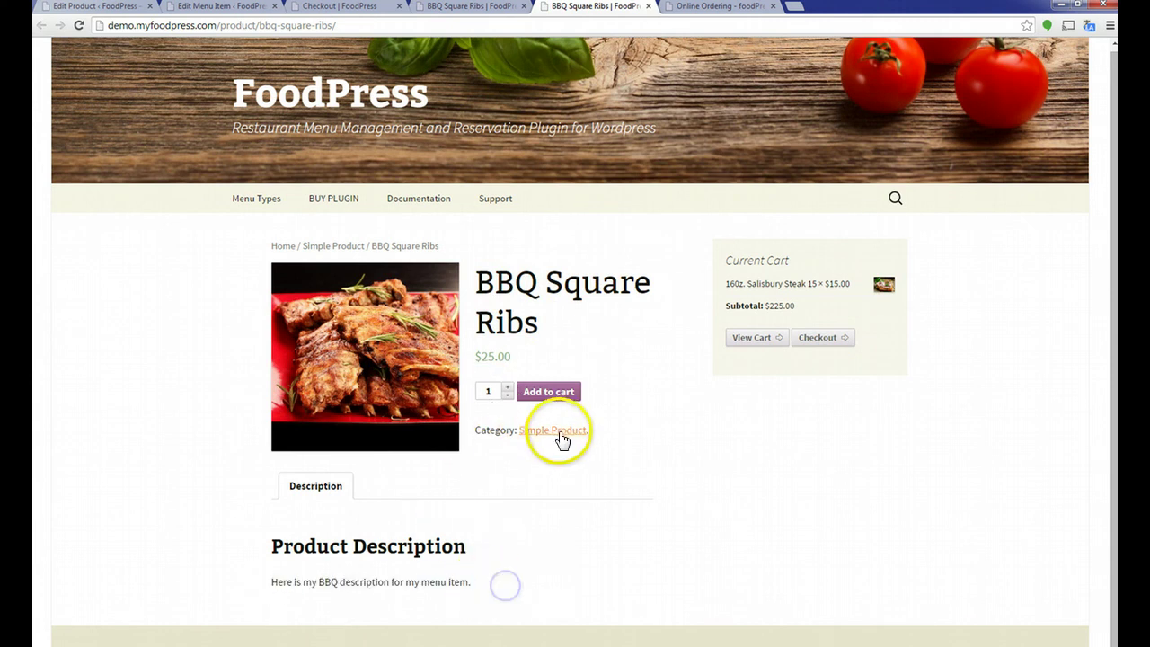
left_click(510, 392)
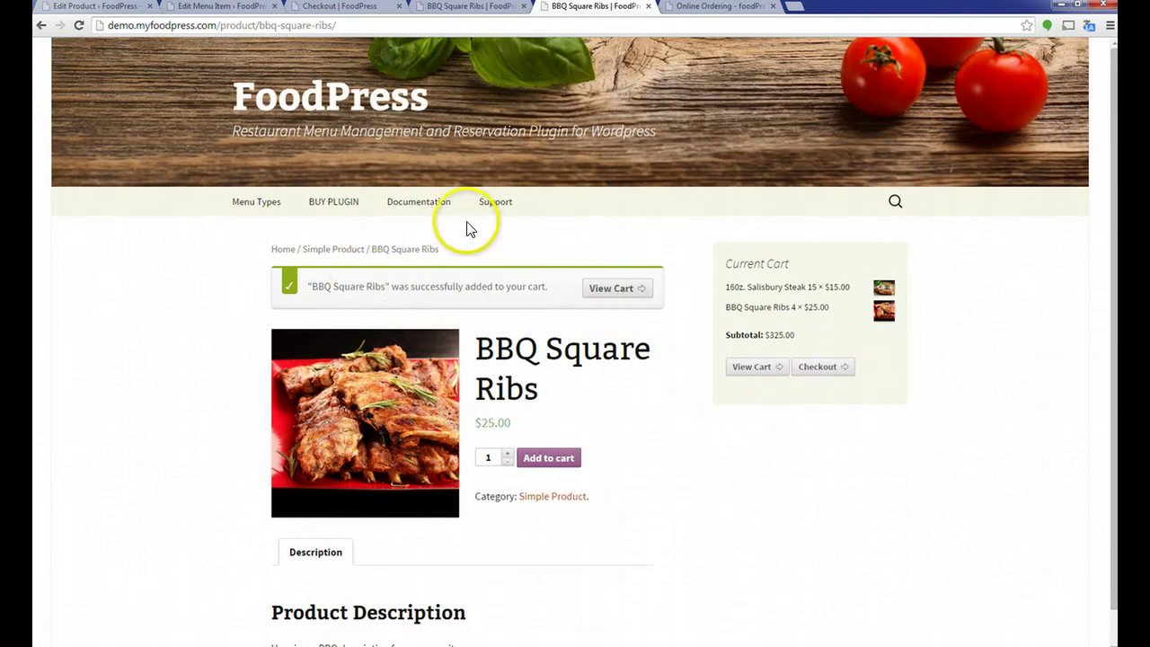
mouse_move(282, 208)
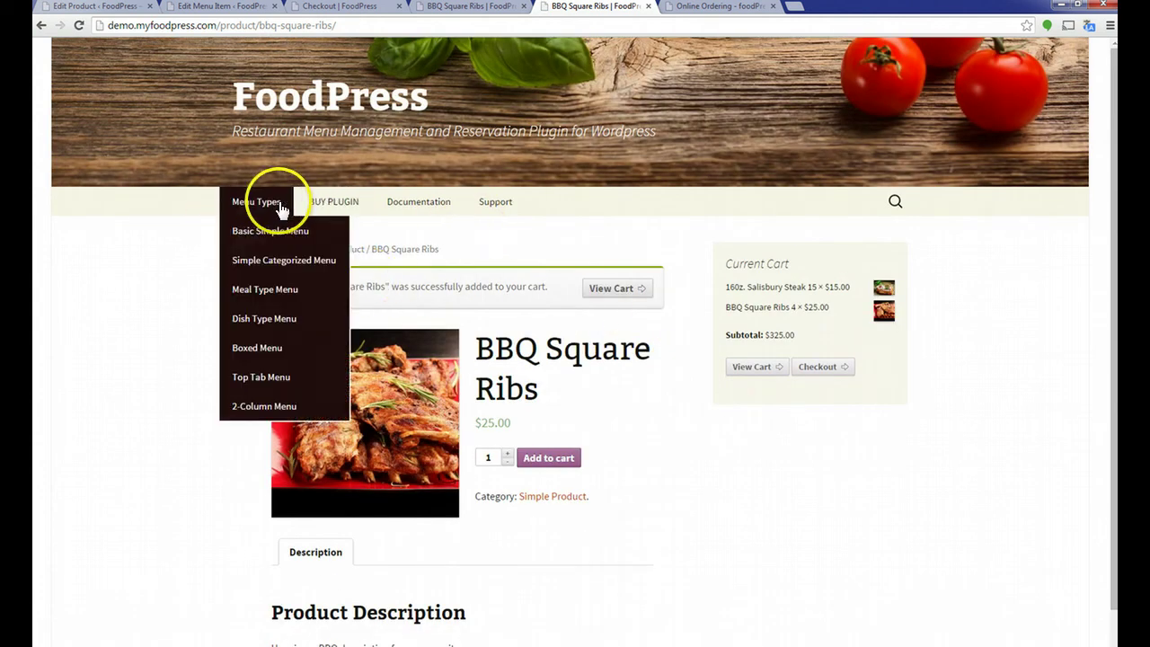
Navigate from the Meal Type Menu to the Simple Categorized Menu page
left_click(274, 289)
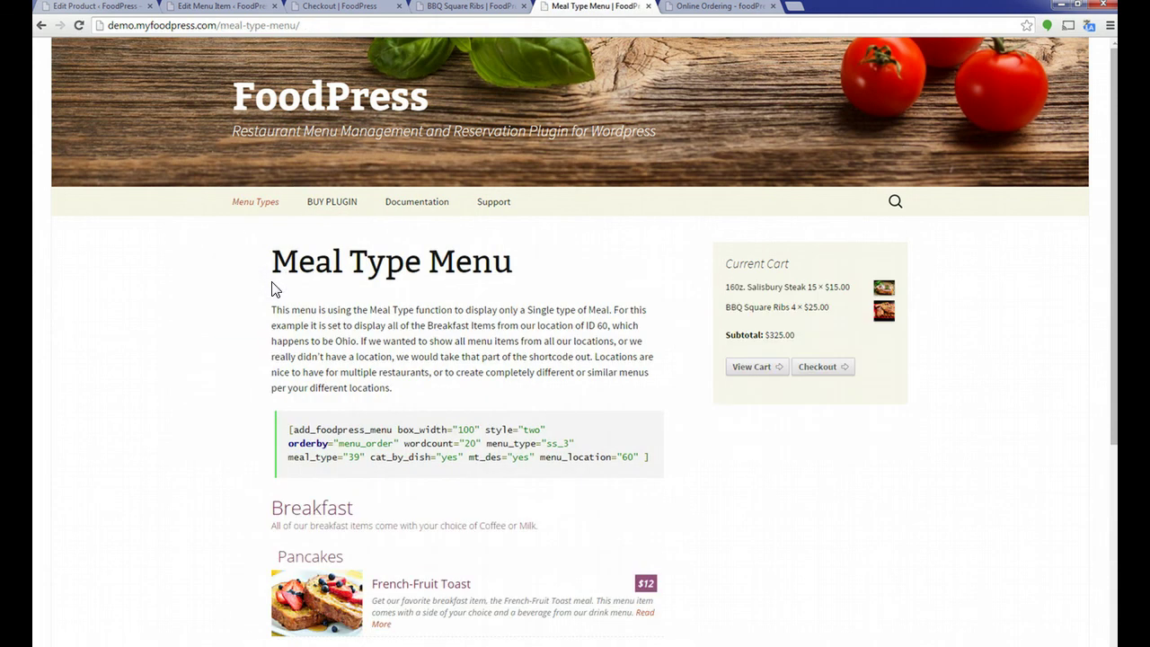
scroll(219, 366, "down", 4)
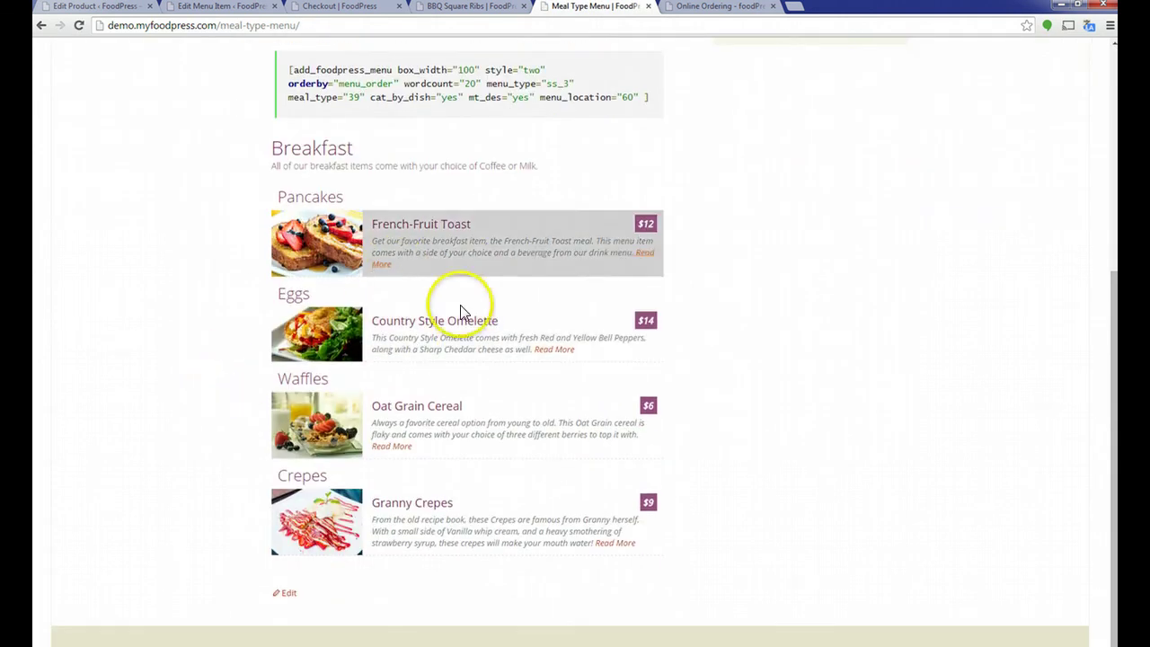
scroll(457, 385, "up", 4)
mouse_move(256, 202)
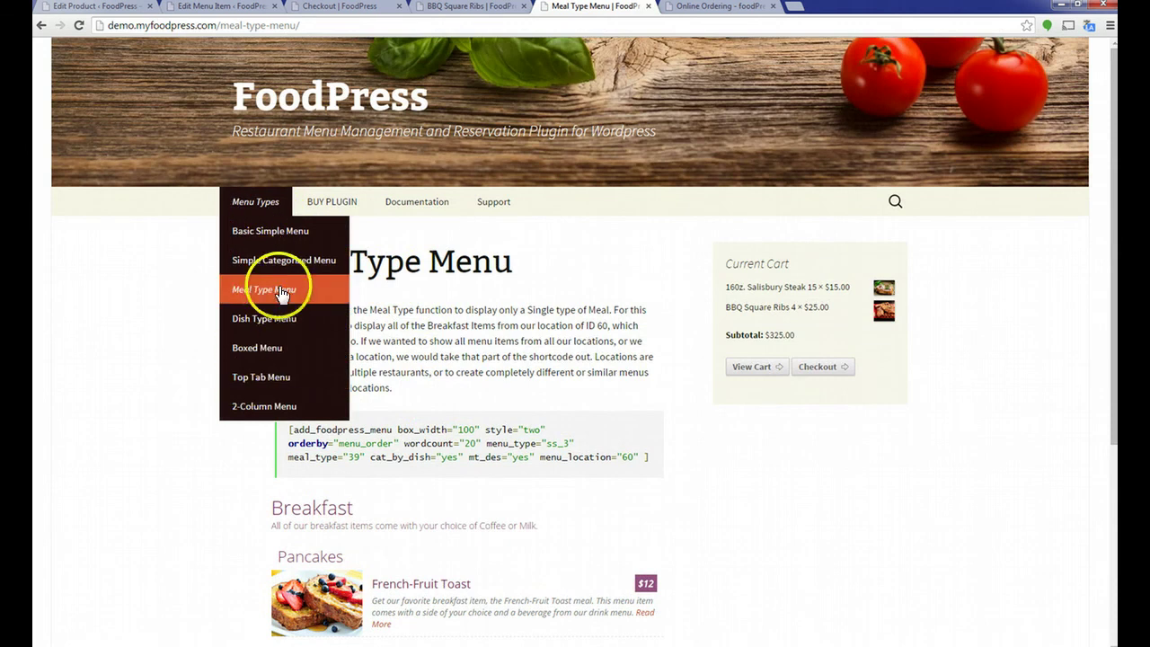
left_click(268, 260)
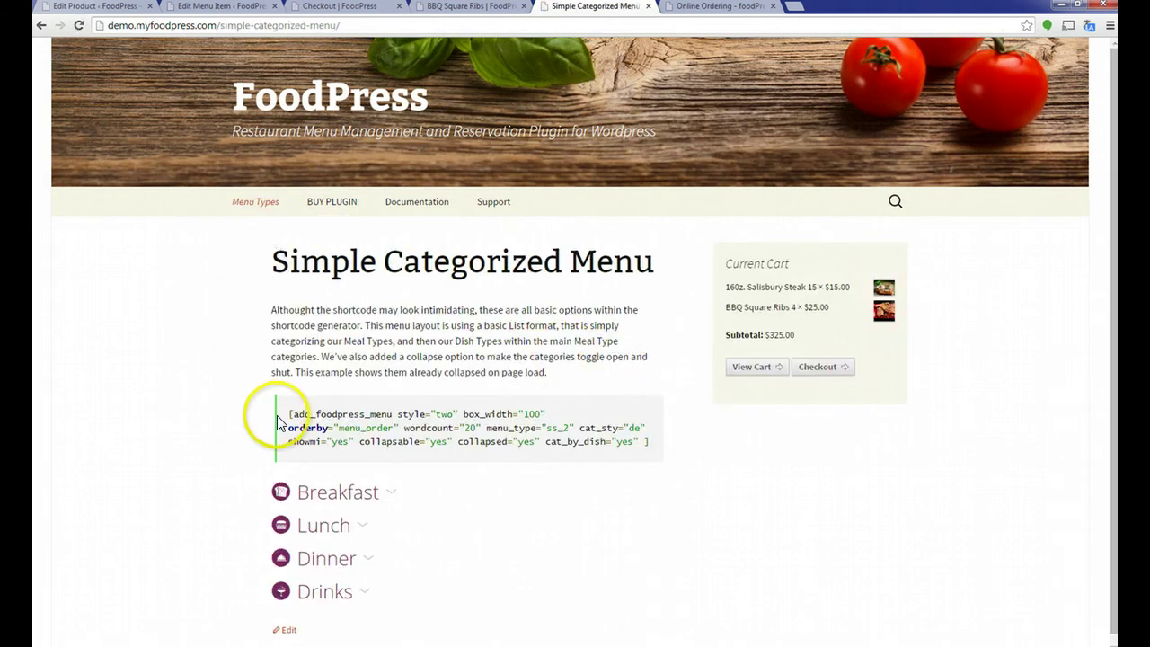
scroll(243, 422, "down", 1)
Expand the Lunch, Breakfast and Dinner categories and add five BBQ Square Ribs from their lightbox
left_click(317, 488)
scroll(322, 482, "down", 3)
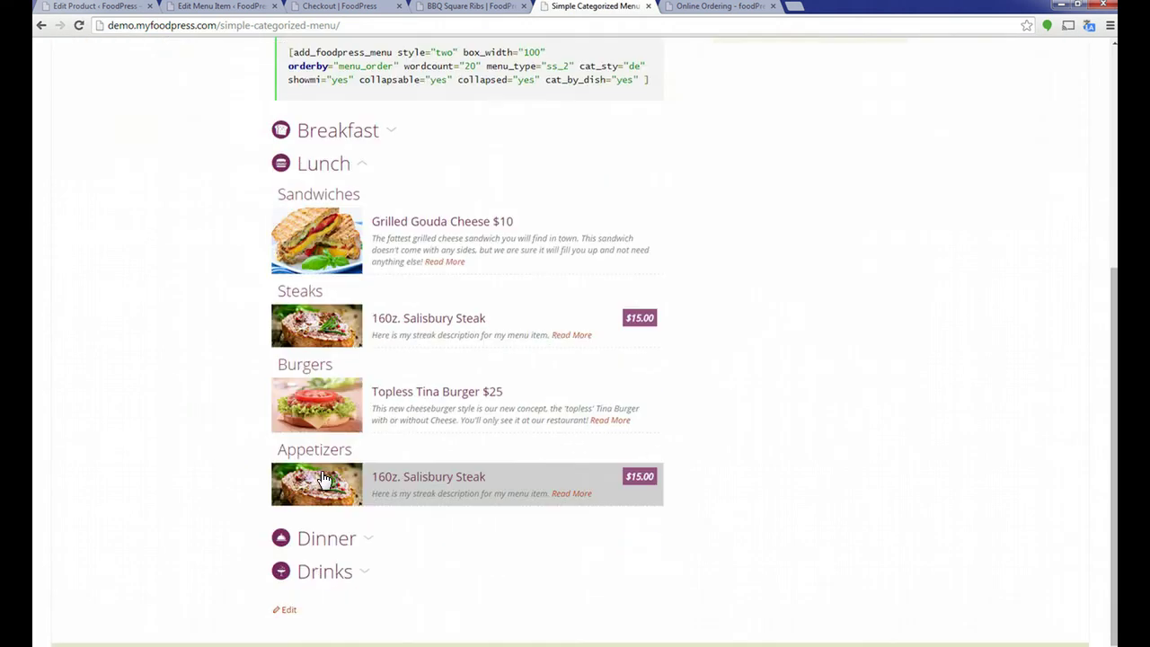
left_click(328, 144)
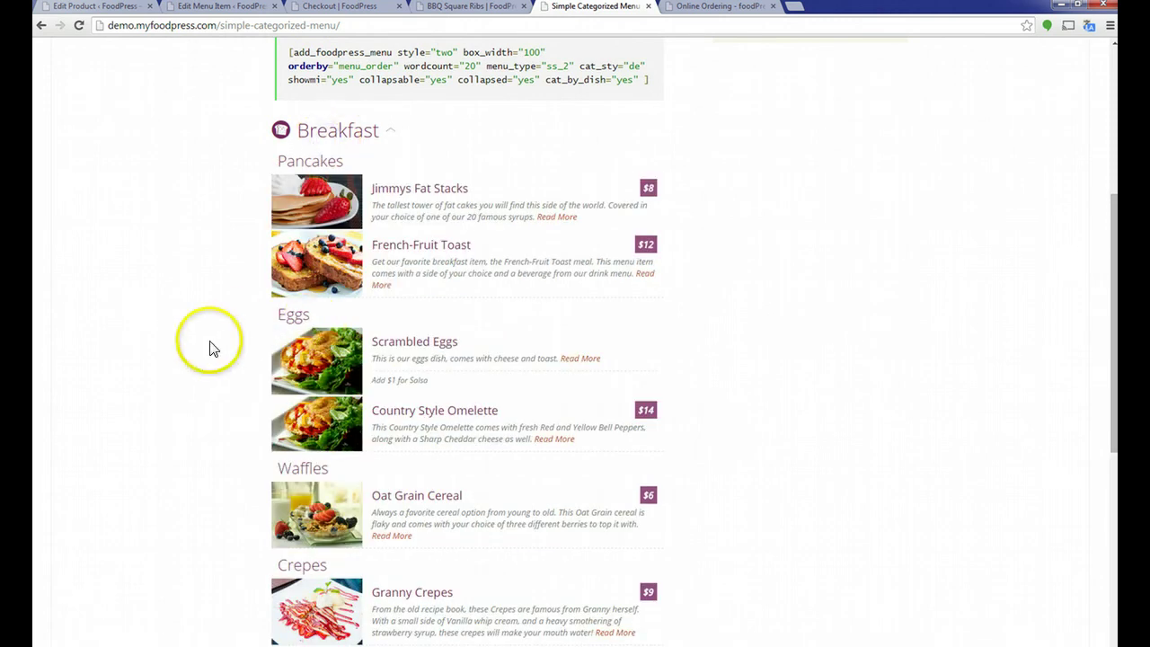
scroll(339, 483, "down", 5)
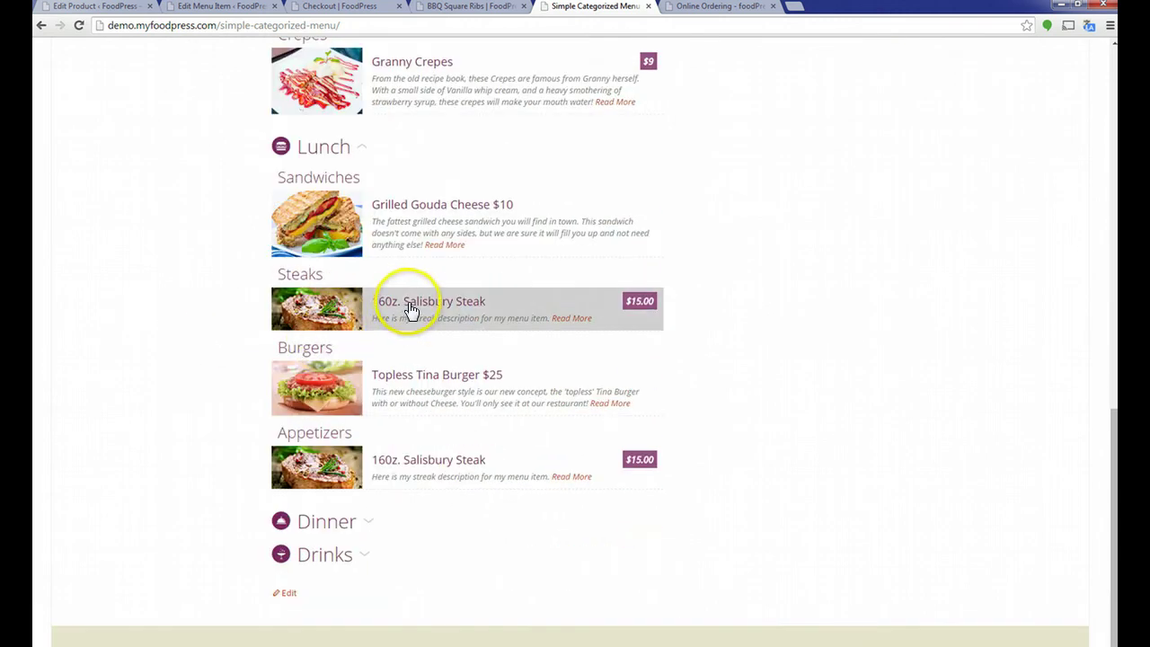
left_click(320, 522)
scroll(321, 503, "down", 4)
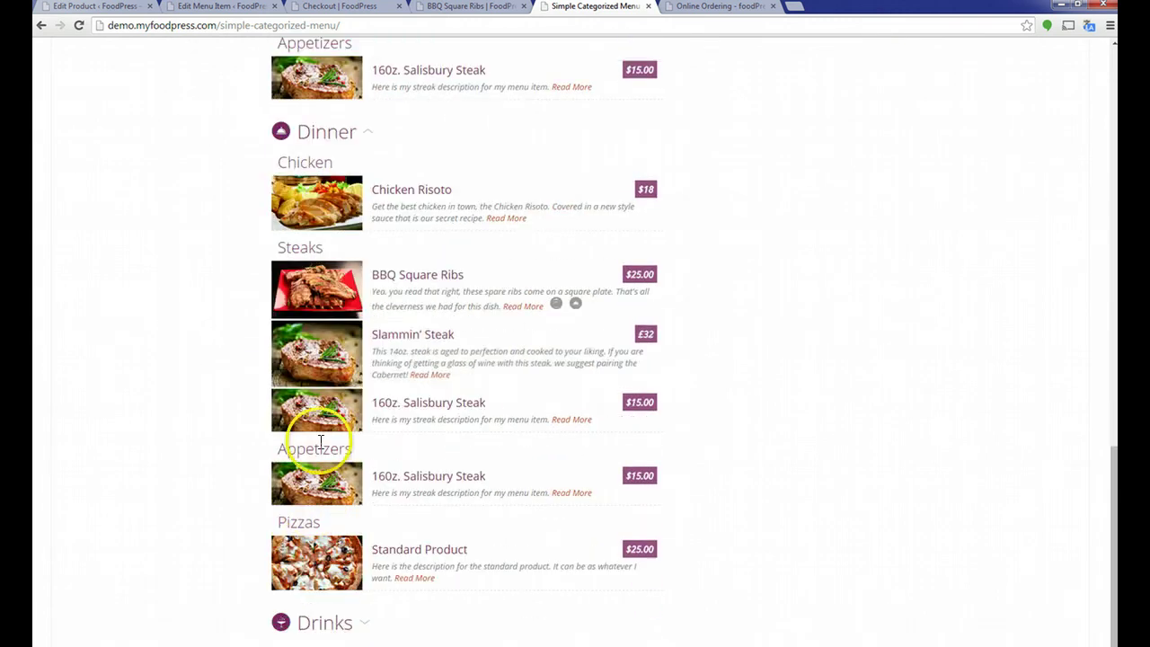
left_click(421, 290)
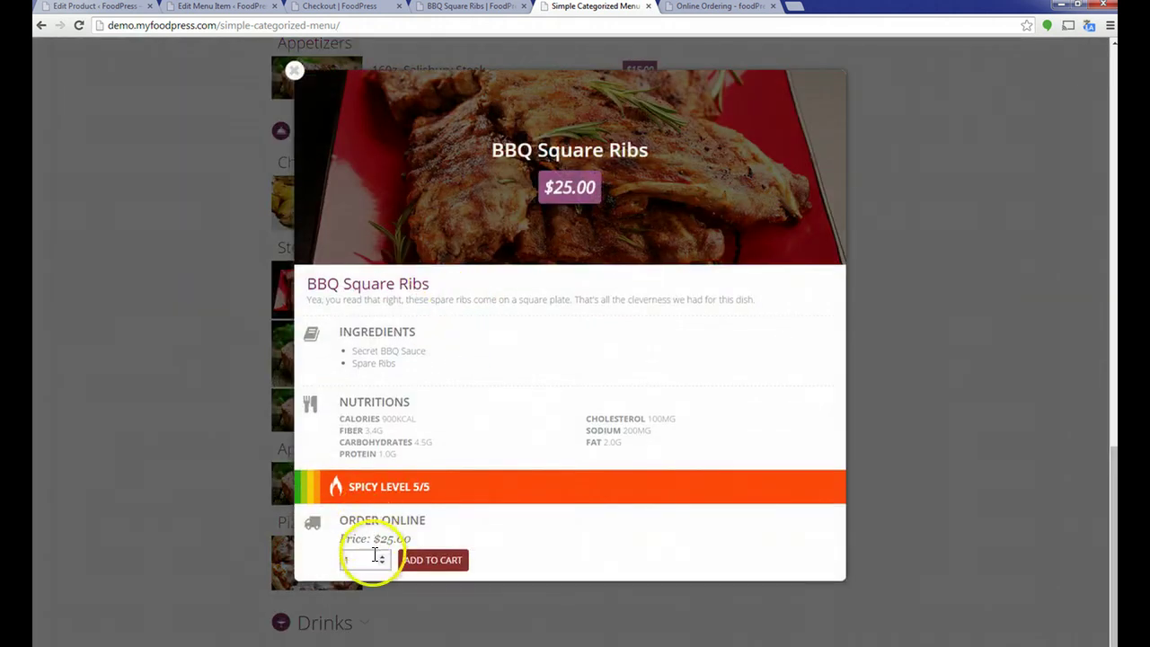
left_click(459, 554)
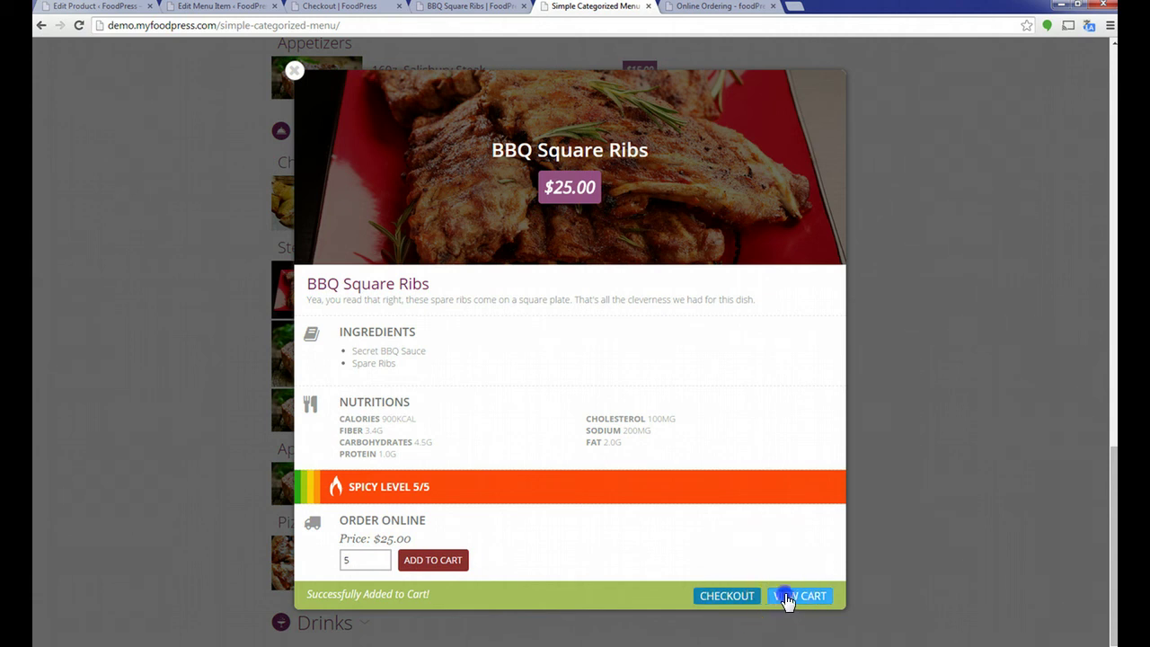
Review the cart: 15 Salisbury Steaks, 9 BBQ Square Ribs, $450.00 subtotal, $460.00 total
left_click(800, 595)
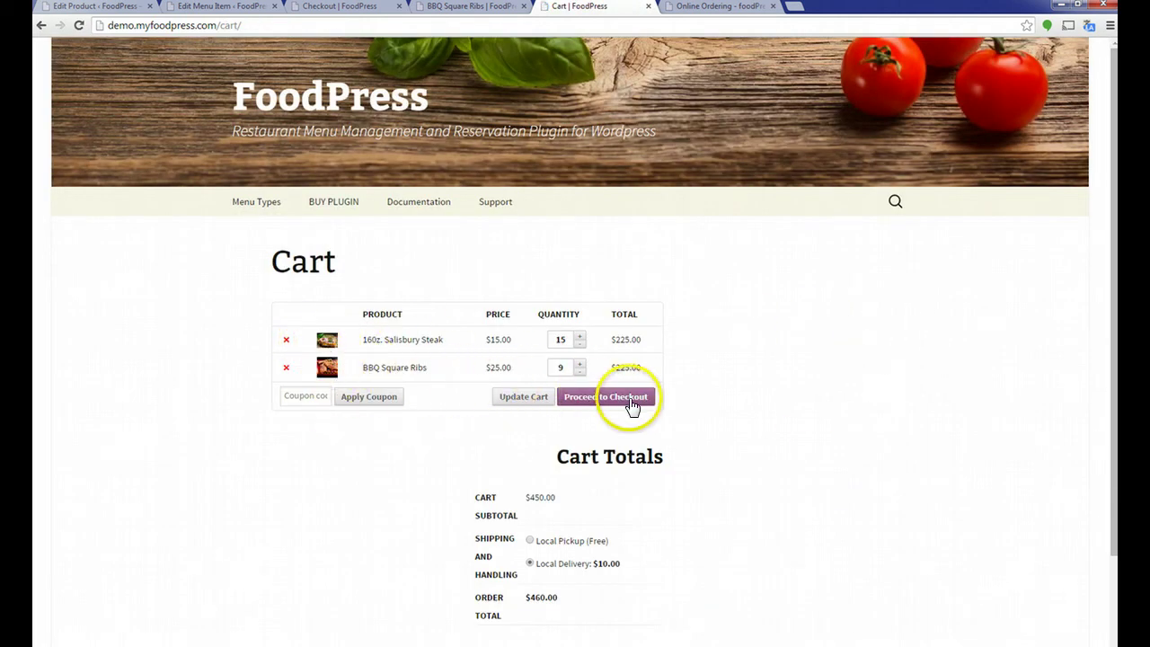
scroll(632, 404, "down", 2)
scroll(632, 403, "up", 2)
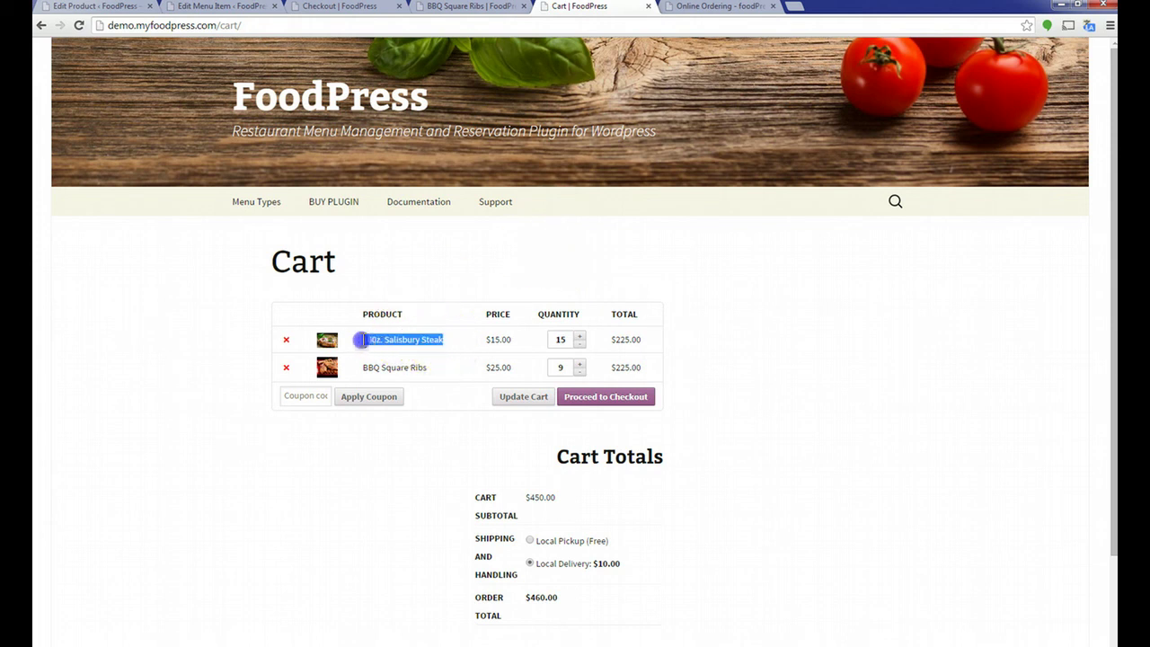
left_click(420, 340)
left_click(572, 270)
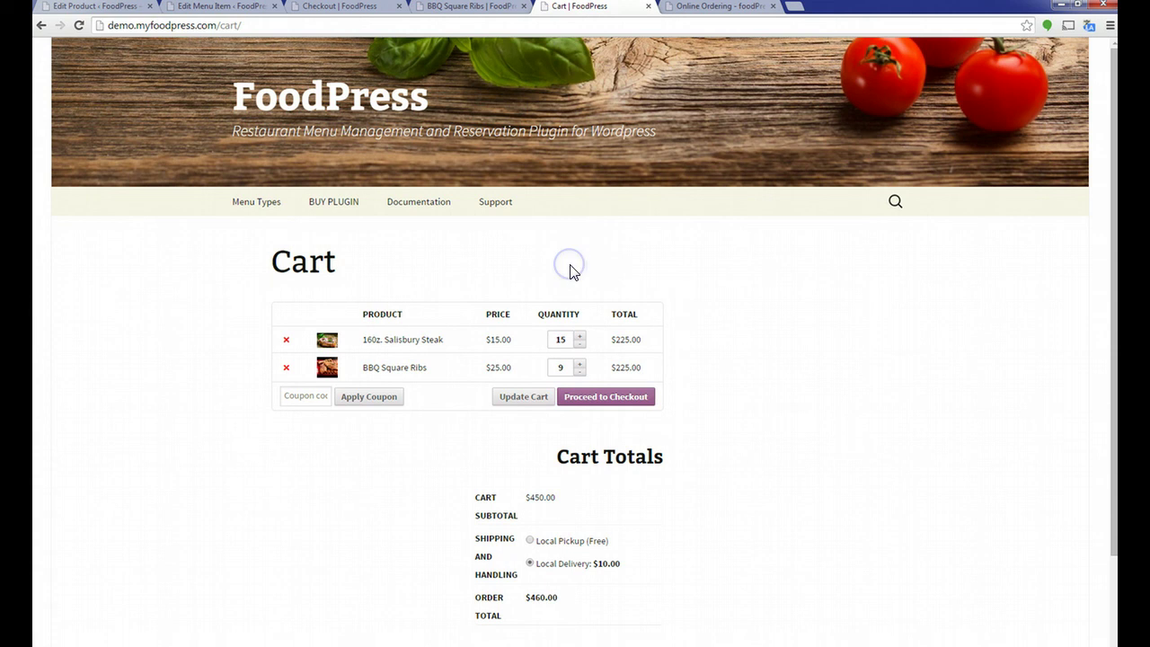
scroll(563, 269, "down", 2)
scroll(563, 270, "up", 2)
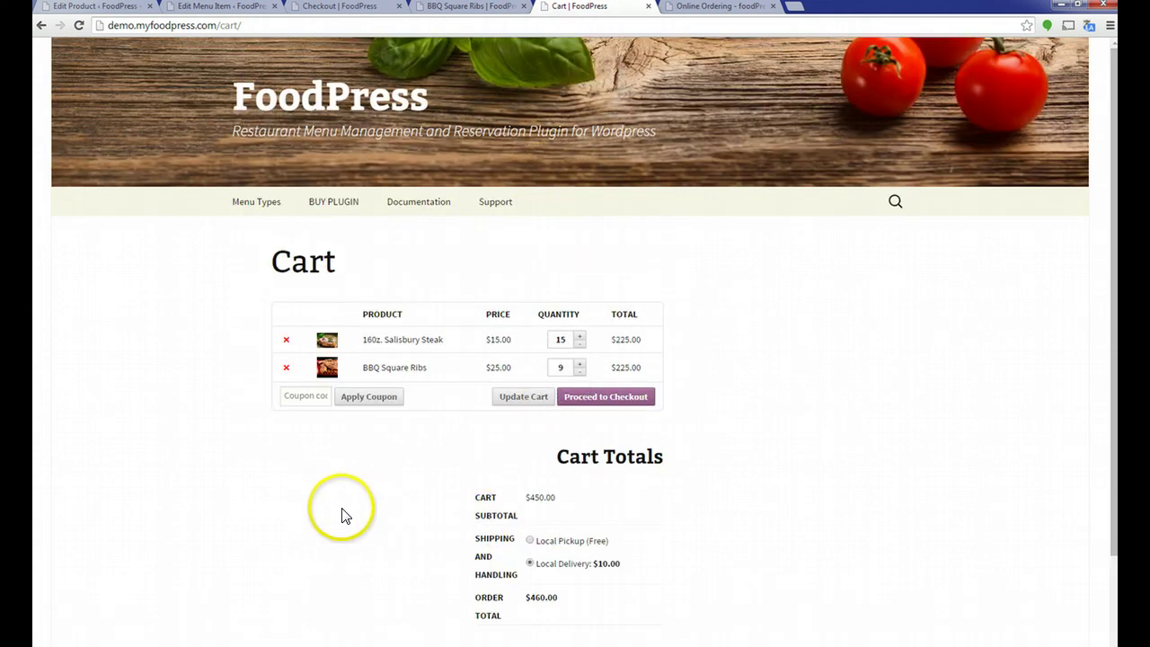